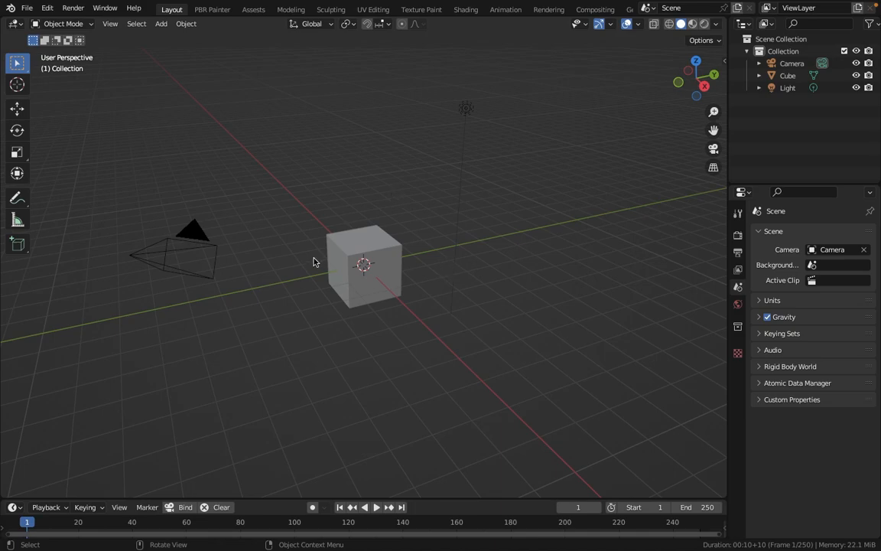
- Delete the default cube and light from the scene, keeping the camera
{"action": "middle_click_drag", "start_coordinate": [366, 285], "coordinate": [242, 81]}
{"action": "left_click_drag", "start_coordinate": [242, 69], "coordinate": [559, 381]}
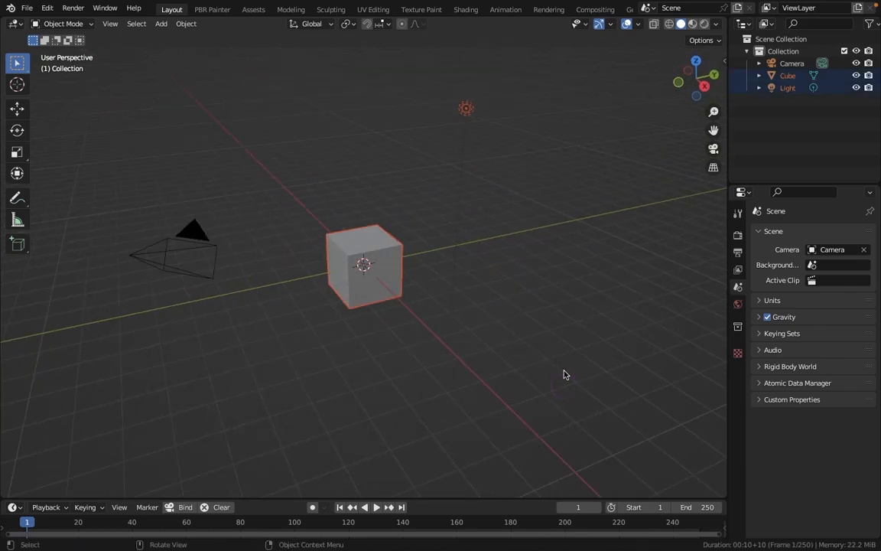
{"action": "key", "text": "x"}
{"action": "left_click", "coordinate": [421, 268]}
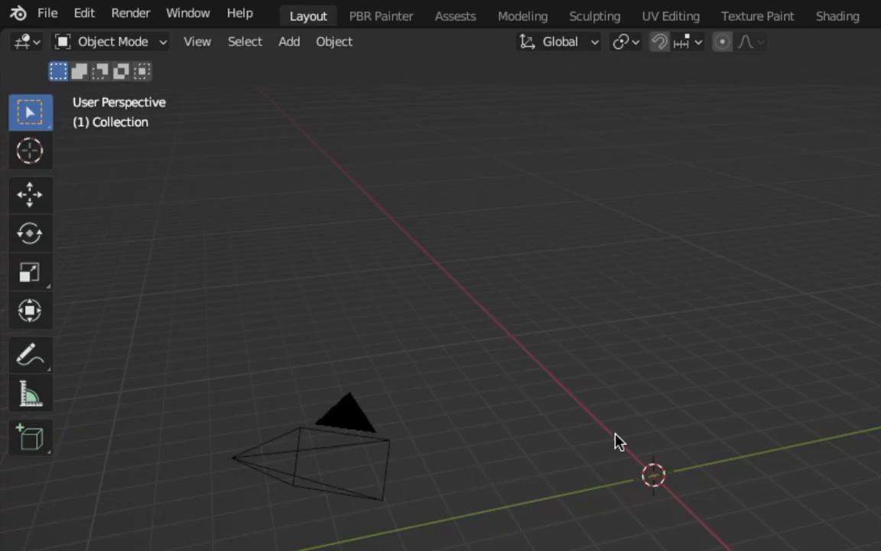
- Add a mesh plane at the world origin with a size of 10 m
{"action": "left_click", "coordinate": [291, 42]}
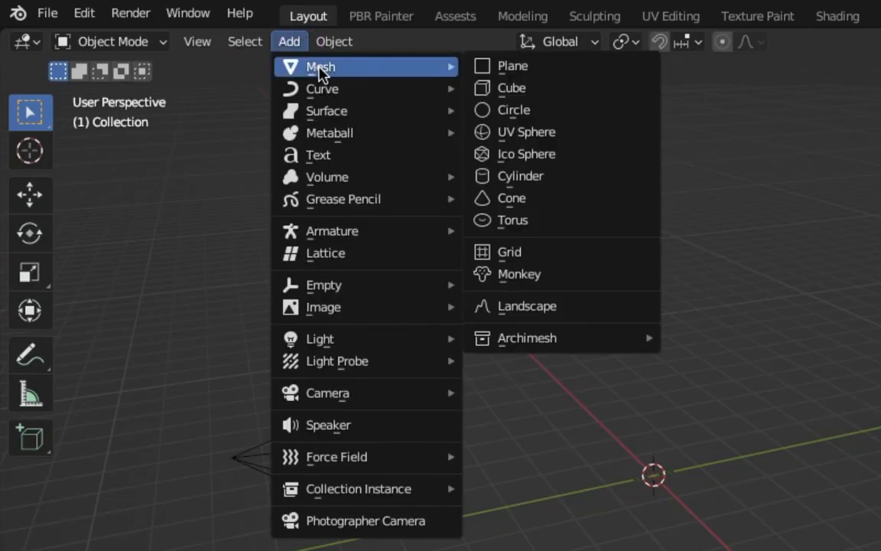
{"action": "mouse_move", "coordinate": [310, 67]}
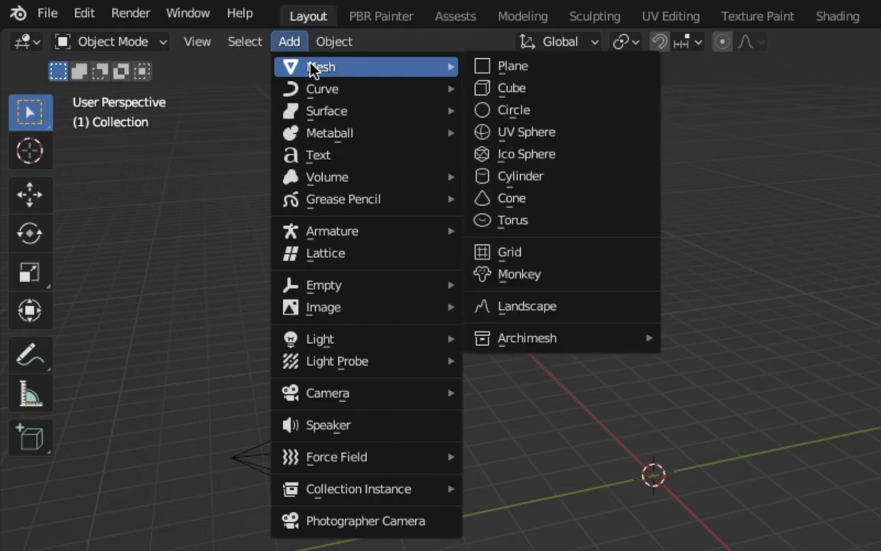
{"action": "left_click", "coordinate": [552, 74]}
{"action": "left_click", "coordinate": [100, 500]}
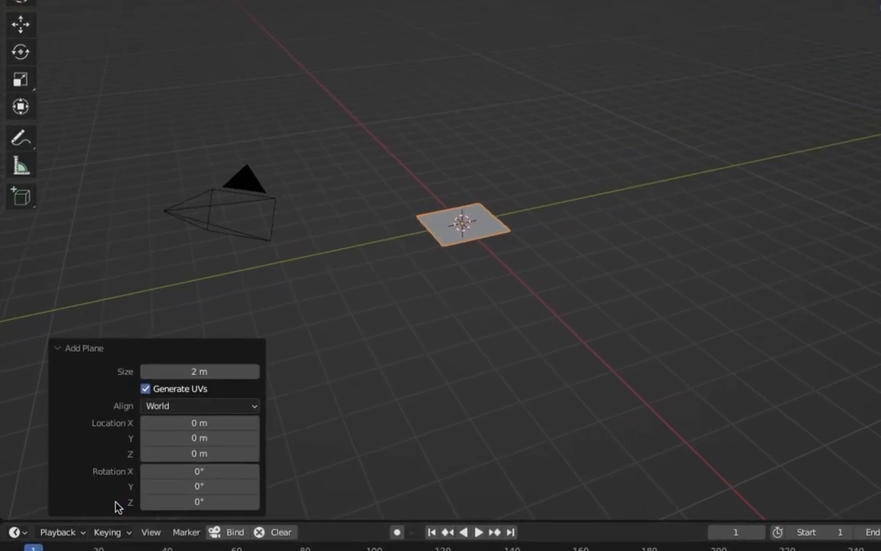
{"action": "left_click", "coordinate": [246, 370]}
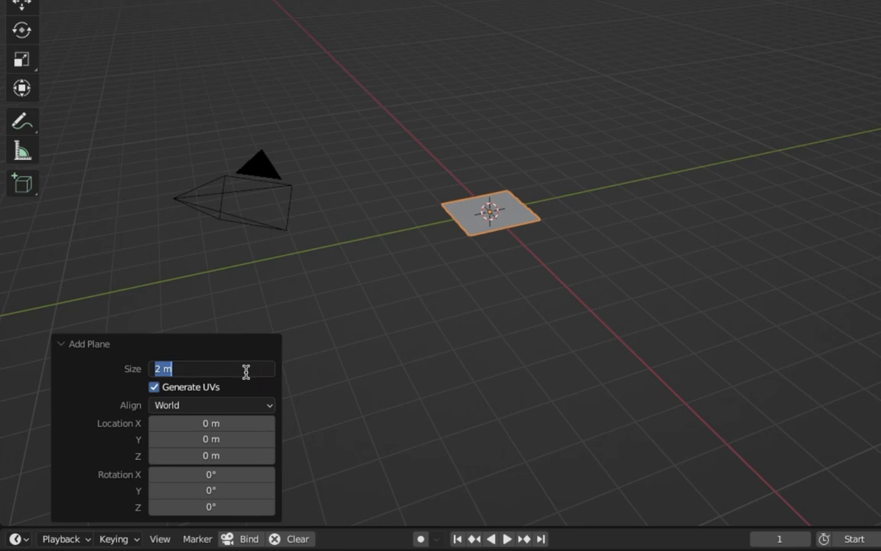
{"action": "type", "text": "10"}
{"action": "key", "text": "Return"}
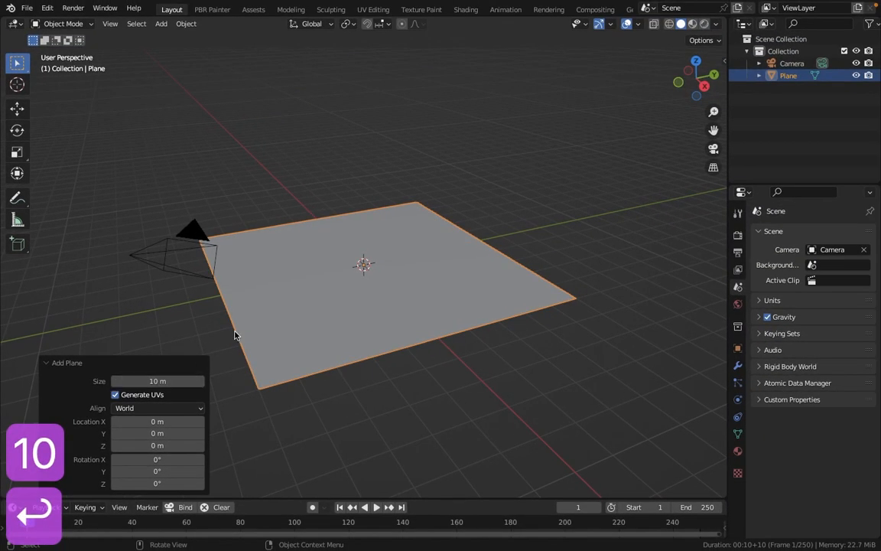
- Add a mesh cube at the world origin with a size of 0.25 m
{"action": "middle_click_drag", "start_coordinate": [244, 261], "coordinate": [358, 241]}
{"action": "scroll", "coordinate": [379, 284], "scroll_direction": "up", "scroll_amount": 5}
{"action": "middle_click_drag", "start_coordinate": [405, 272], "coordinate": [218, 251]}
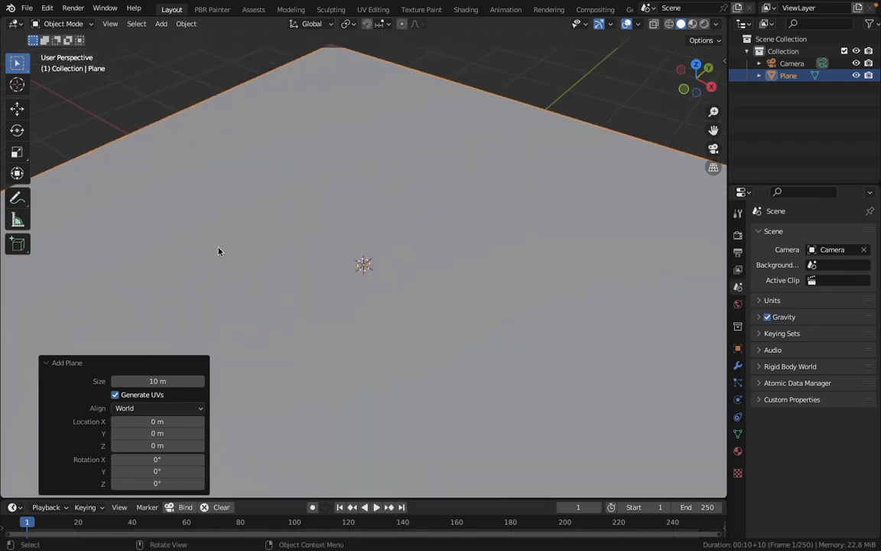
{"action": "left_click", "coordinate": [160, 24]}
{"action": "mouse_move", "coordinate": [181, 35]}
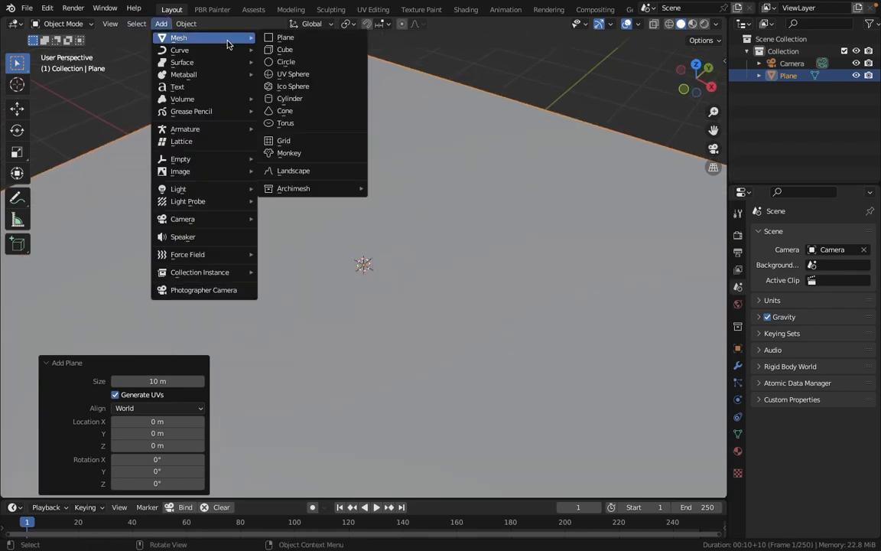
{"action": "left_click", "coordinate": [273, 52]}
{"action": "middle_click_drag", "start_coordinate": [273, 54], "coordinate": [344, 261]}
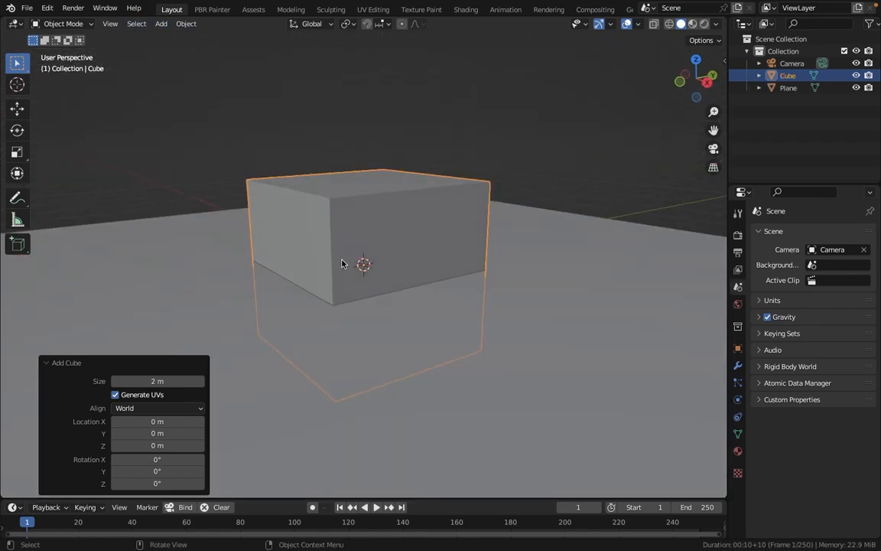
{"action": "left_click", "coordinate": [170, 380]}
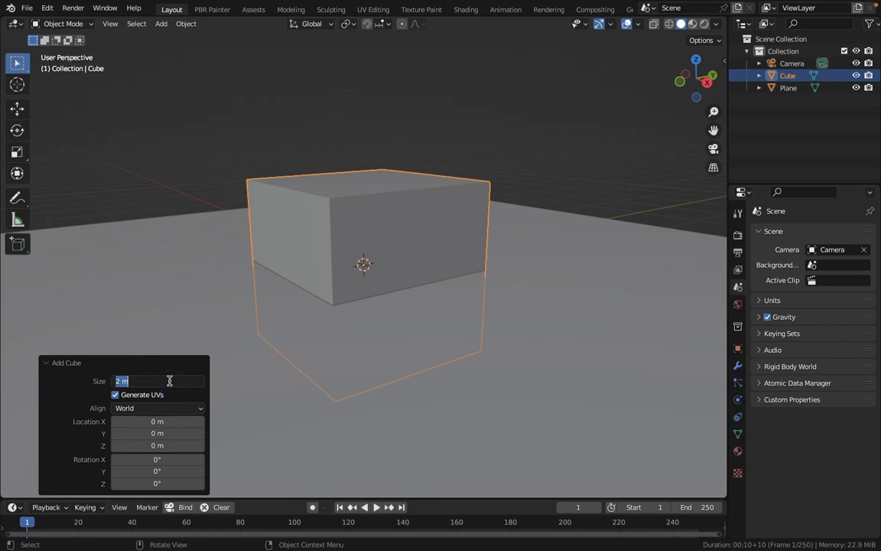
{"action": "type", "text": "0.25"}
{"action": "key", "text": "Return"}
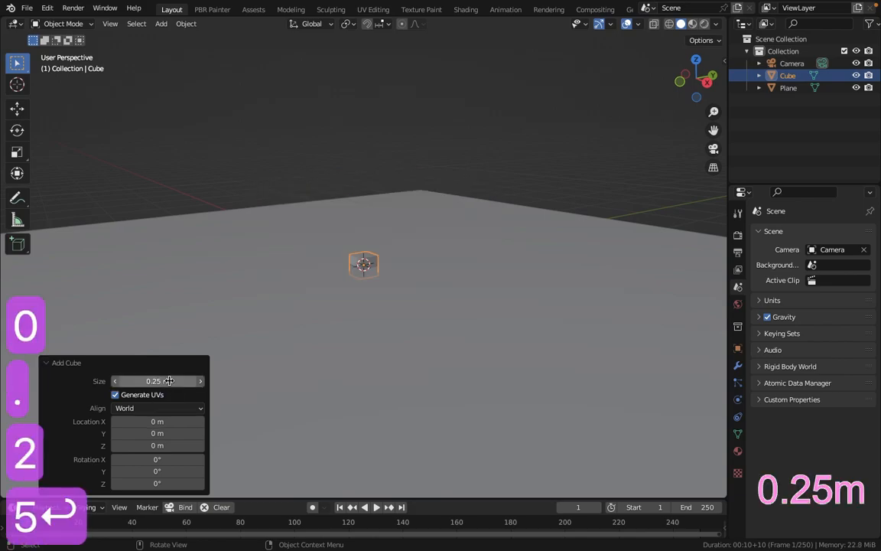
- Raise the small cube by setting its Z location to 0.13 m
{"action": "scroll", "coordinate": [370, 266], "scroll_direction": "up", "scroll_amount": 8}
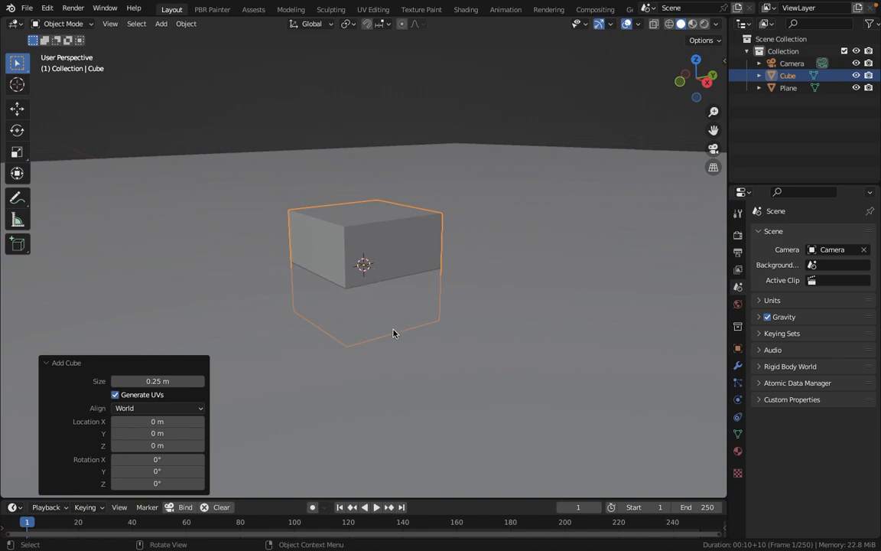
{"action": "left_click", "coordinate": [152, 445]}
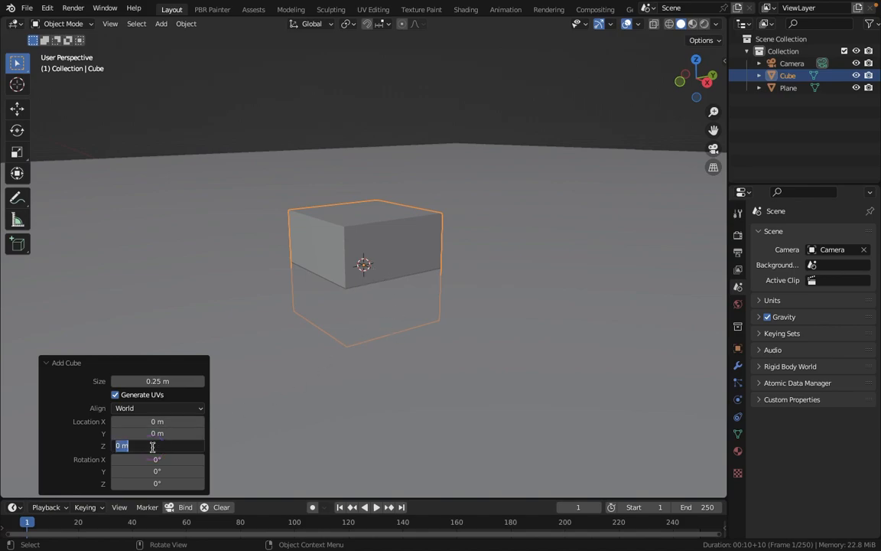
{"action": "type", "text": "0.13"}
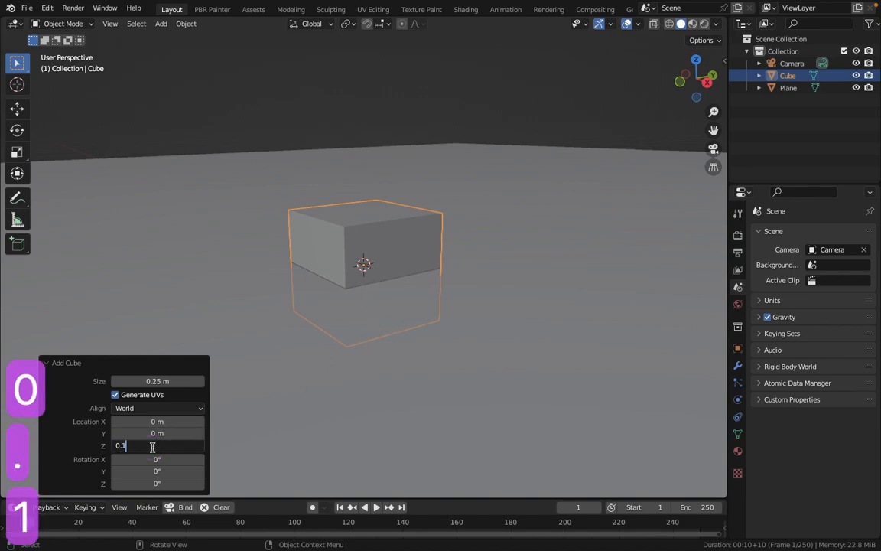
{"action": "key", "text": "Return"}
- Examine the gap between the cube's base and the plane in front wireframe view, then restore solid shading
{"action": "middle_click_drag", "start_coordinate": [374, 285], "coordinate": [376, 257]}
{"action": "left_click_drag", "start_coordinate": [686, 96], "coordinate": [659, 158]}
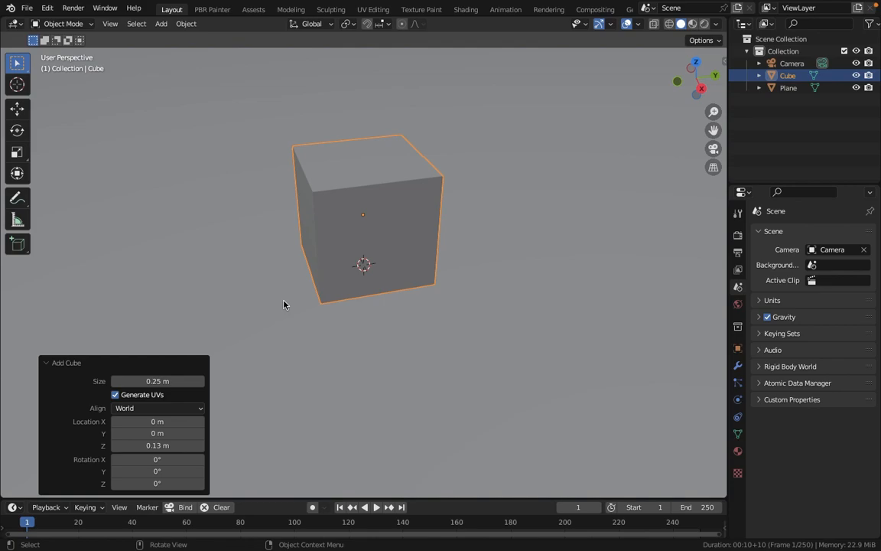
{"action": "key", "text": "KP_1"}
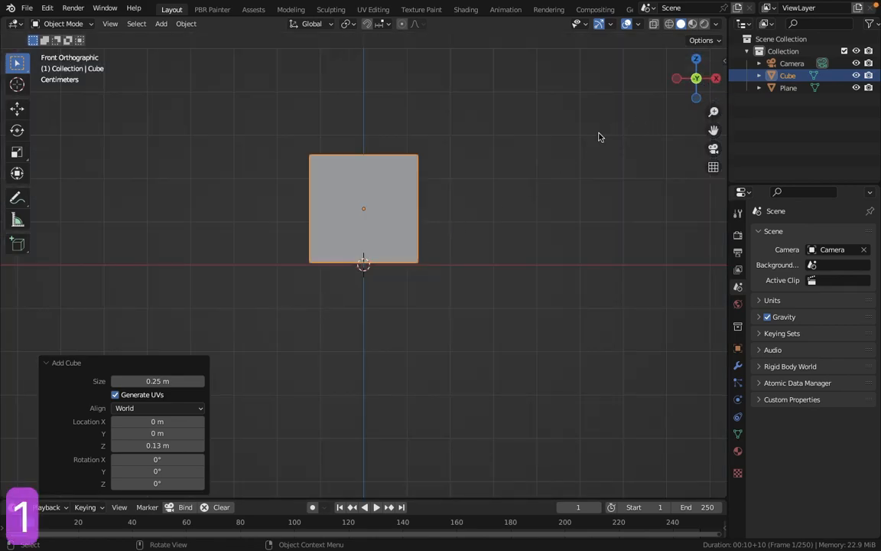
{"action": "middle_click_drag", "start_coordinate": [599, 135], "coordinate": [614, 100]}
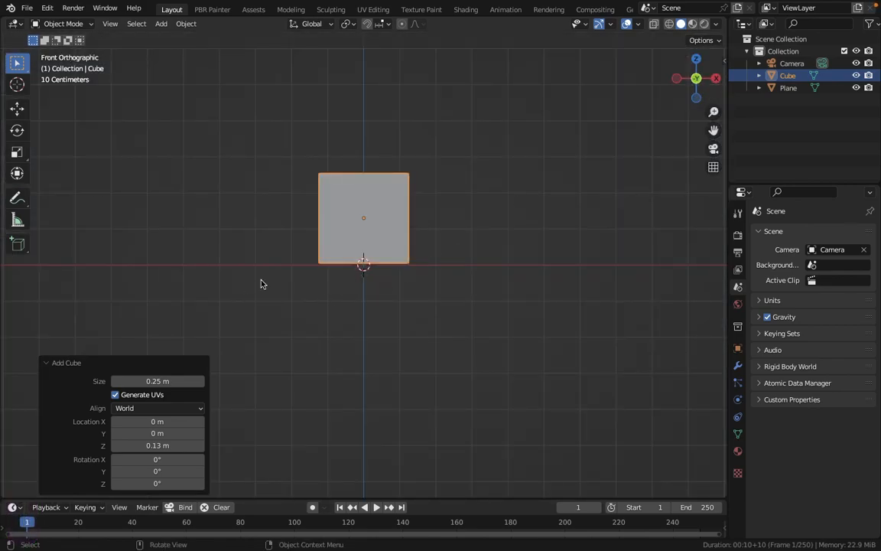
{"action": "scroll", "coordinate": [374, 287], "scroll_direction": "down", "scroll_amount": 5}
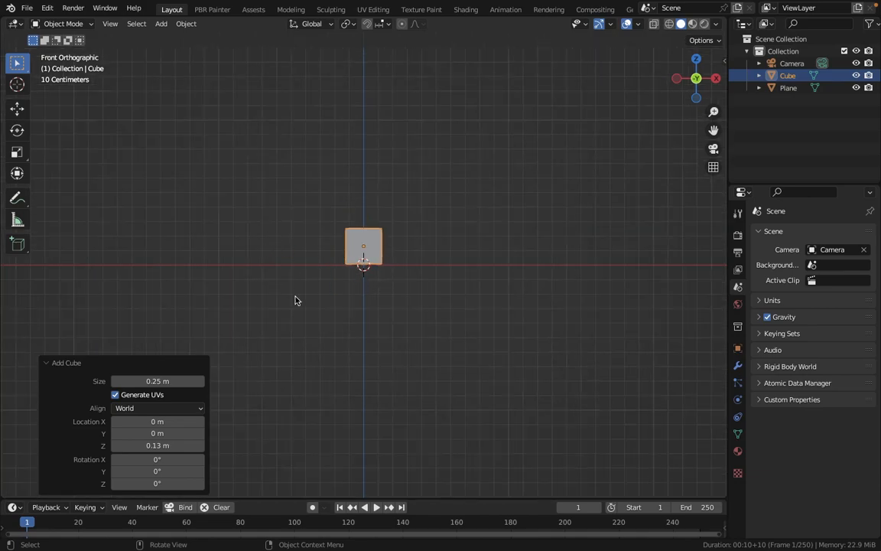
{"action": "scroll", "coordinate": [272, 257], "scroll_direction": "up", "scroll_amount": 4}
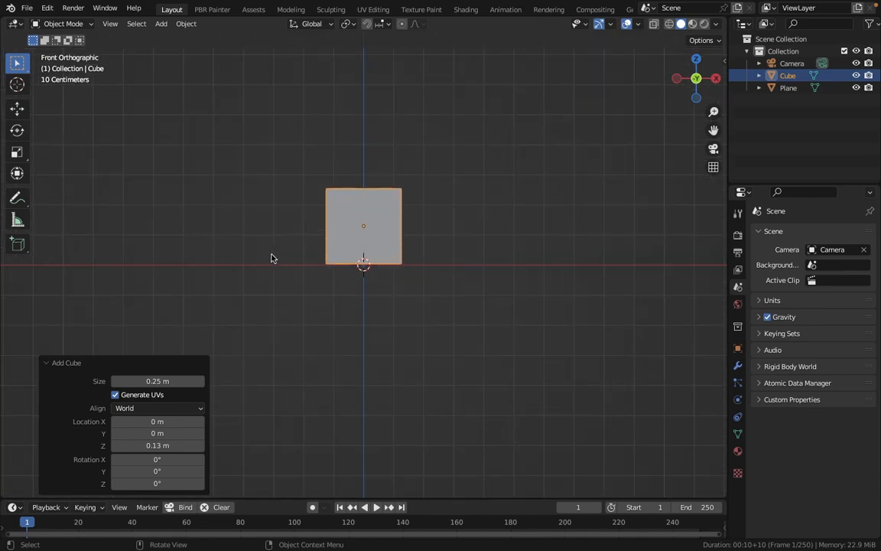
{"action": "left_click", "coordinate": [669, 25]}
{"action": "left_click", "coordinate": [527, 267]}
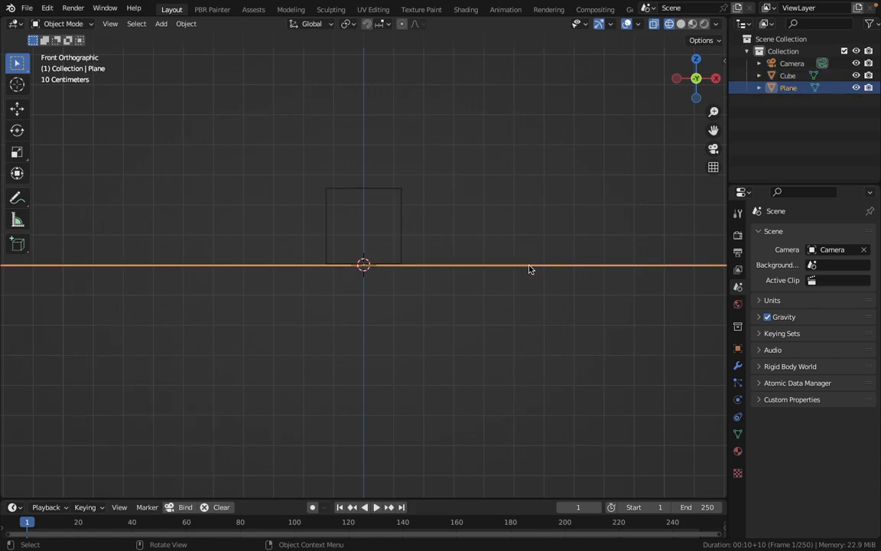
{"action": "scroll", "coordinate": [406, 281], "scroll_direction": "up", "scroll_amount": 8}
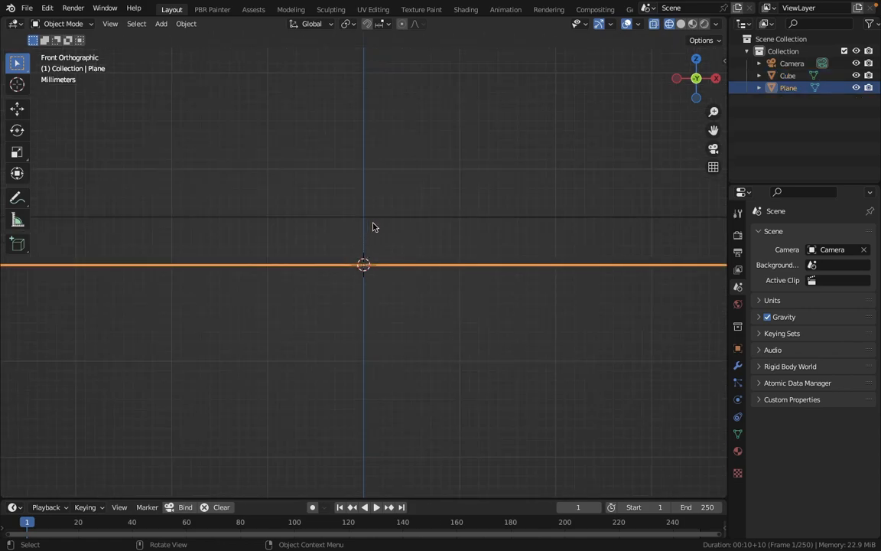
{"action": "left_click", "coordinate": [420, 219]}
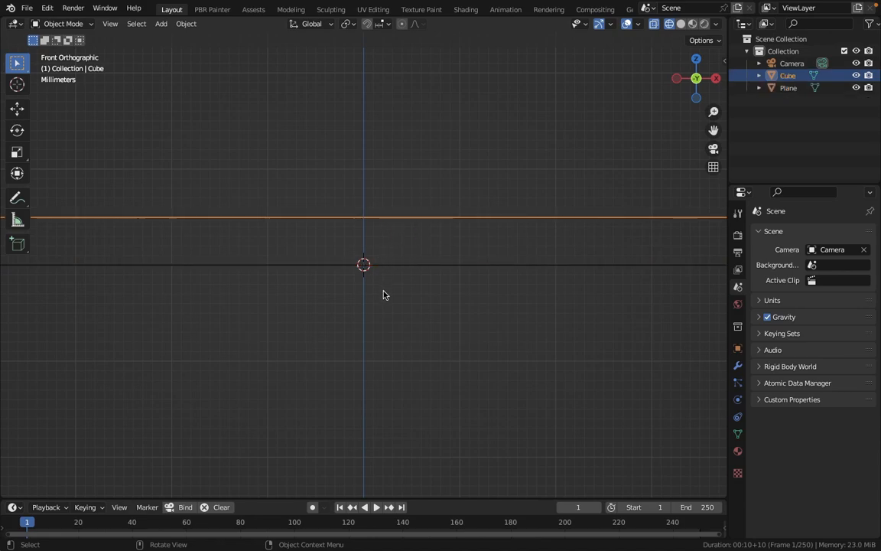
{"action": "scroll", "coordinate": [389, 246], "scroll_direction": "down", "scroll_amount": 6}
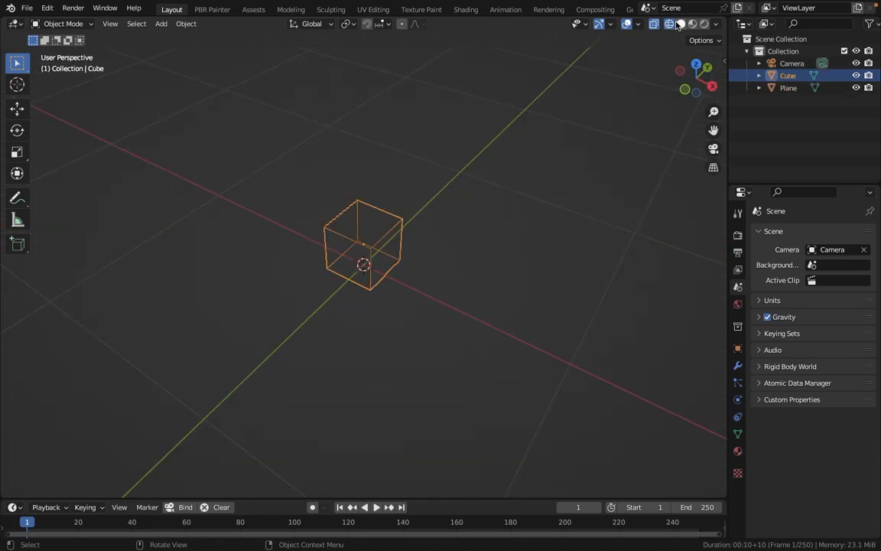
{"action": "left_click", "coordinate": [679, 25]}
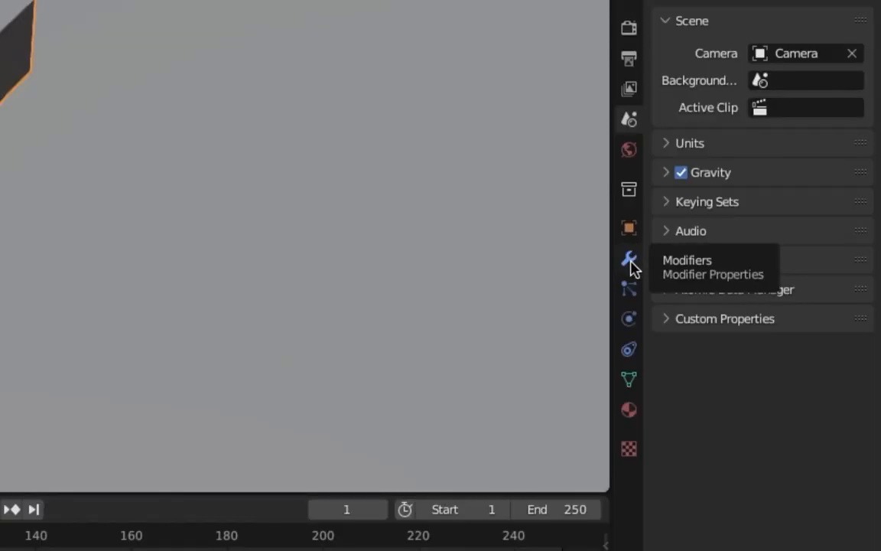
- Add an Array modifier to the cube
{"action": "left_click", "coordinate": [630, 261]}
{"action": "left_click", "coordinate": [708, 26]}
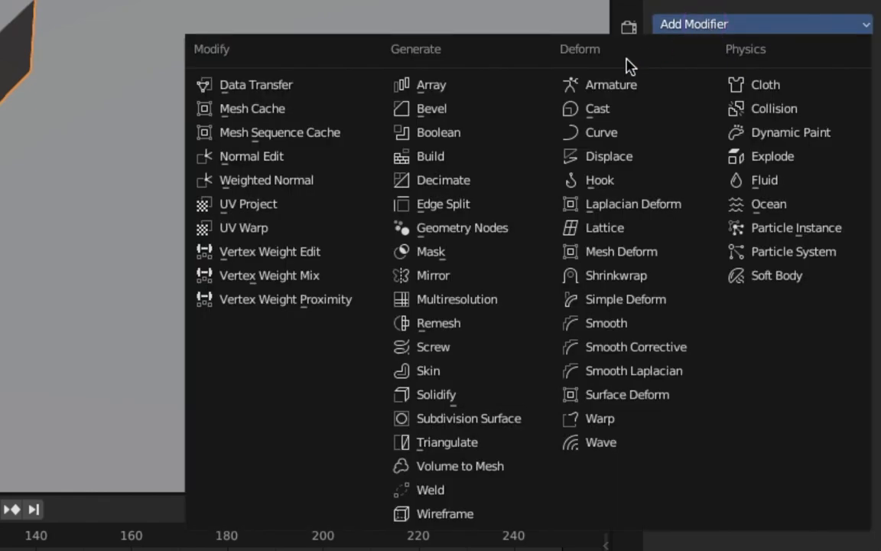
{"action": "left_click", "coordinate": [434, 88]}
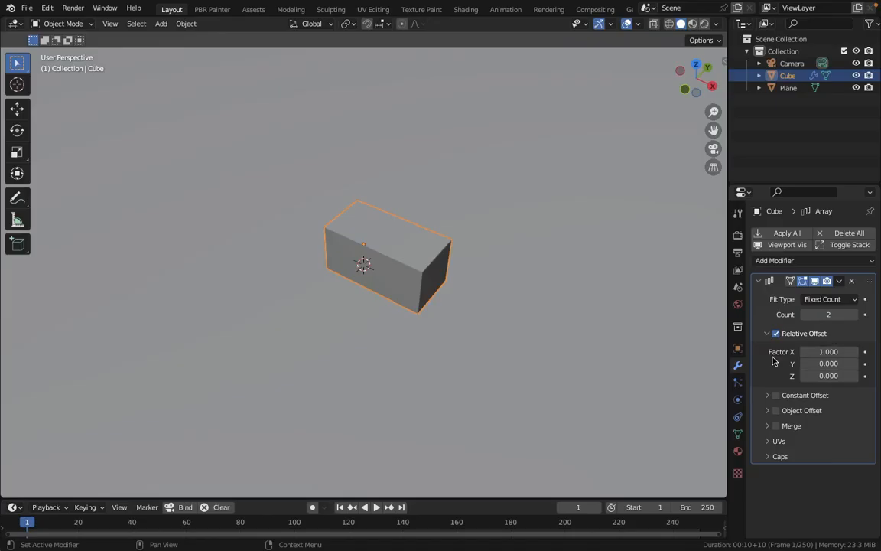
- Set the array's relative offset factor X to 1.05 to leave a narrow gap between the cubes
{"action": "middle_click_drag", "start_coordinate": [419, 221], "coordinate": [491, 193]}
{"action": "scroll", "coordinate": [491, 193], "scroll_direction": "up", "scroll_amount": 4}
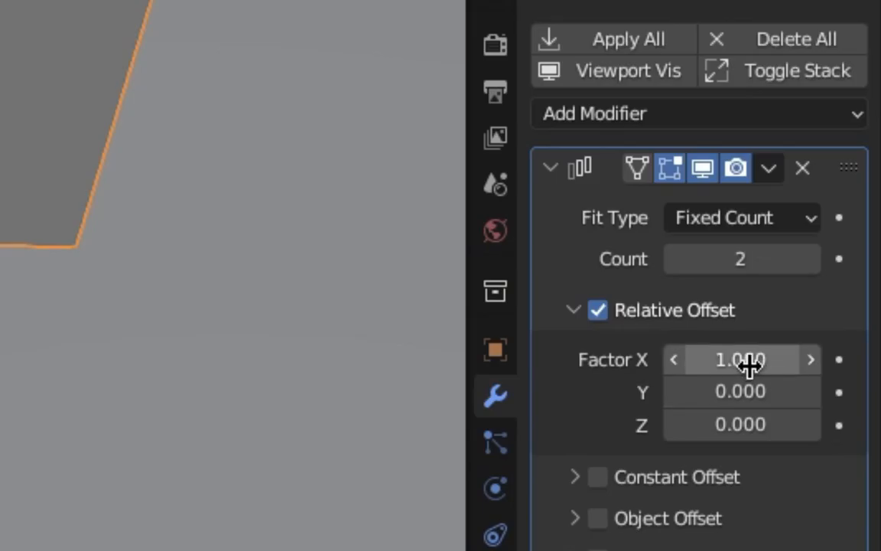
{"action": "left_click", "coordinate": [813, 361]}
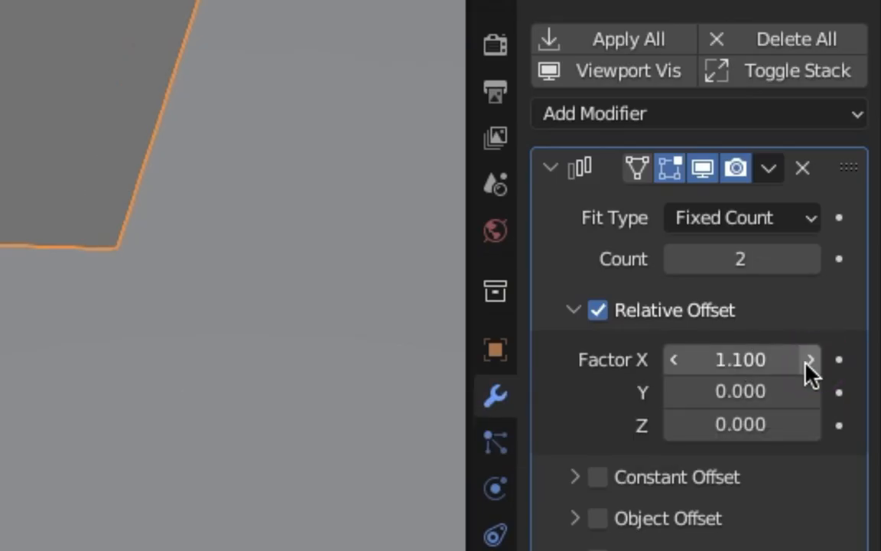
{"action": "left_click_drag", "start_coordinate": [806, 362], "coordinate": [772, 362]}
{"action": "middle_click_drag", "start_coordinate": [230, 275], "coordinate": [260, 229]}
{"action": "scroll", "coordinate": [474, 275], "scroll_direction": "down", "scroll_amount": 6}
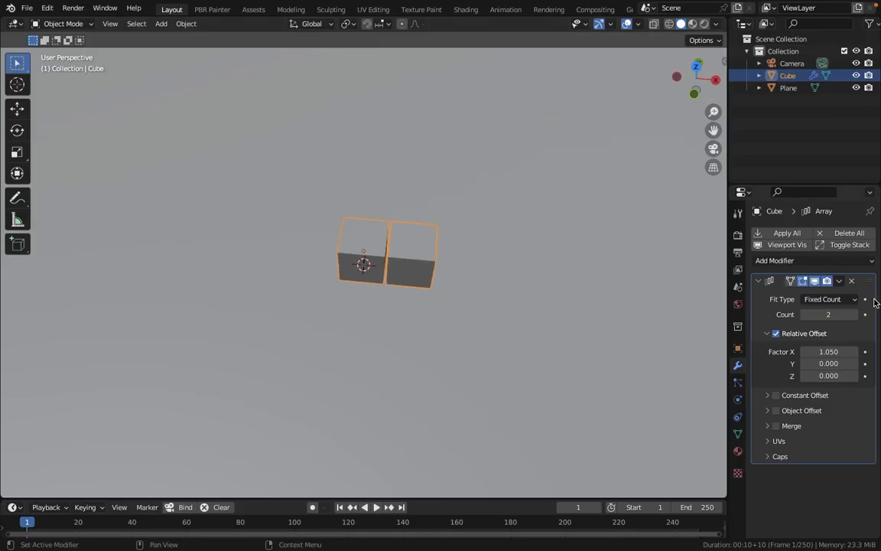
- Set the array's count to 15 cubes
{"action": "left_click", "coordinate": [853, 315]}
{"action": "left_click", "coordinate": [853, 315]}
{"action": "left_click", "coordinate": [854, 316]}
{"action": "left_click", "coordinate": [853, 315]}
{"action": "left_click", "coordinate": [854, 315]}
{"action": "left_click", "coordinate": [835, 314]}
{"action": "type", "text": "15"}
{"action": "key", "text": "Return"}
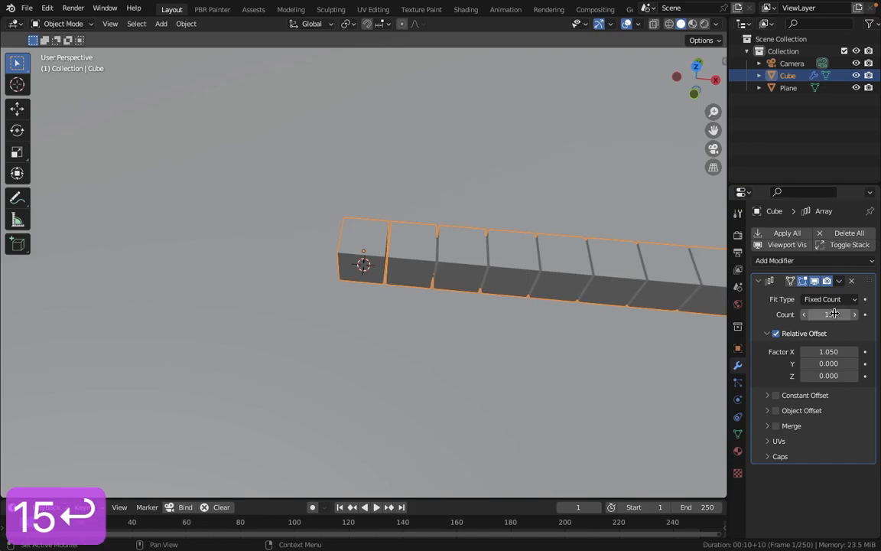
- Move the row of cubes about 1.07 m along the negative X axis
{"action": "scroll", "coordinate": [531, 265], "scroll_direction": "down", "scroll_amount": 6}
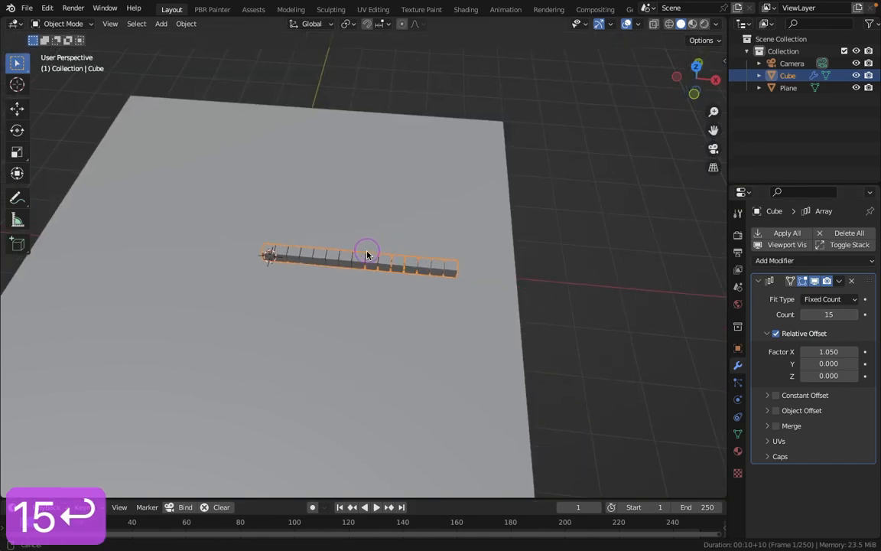
{"action": "left_click", "coordinate": [17, 107]}
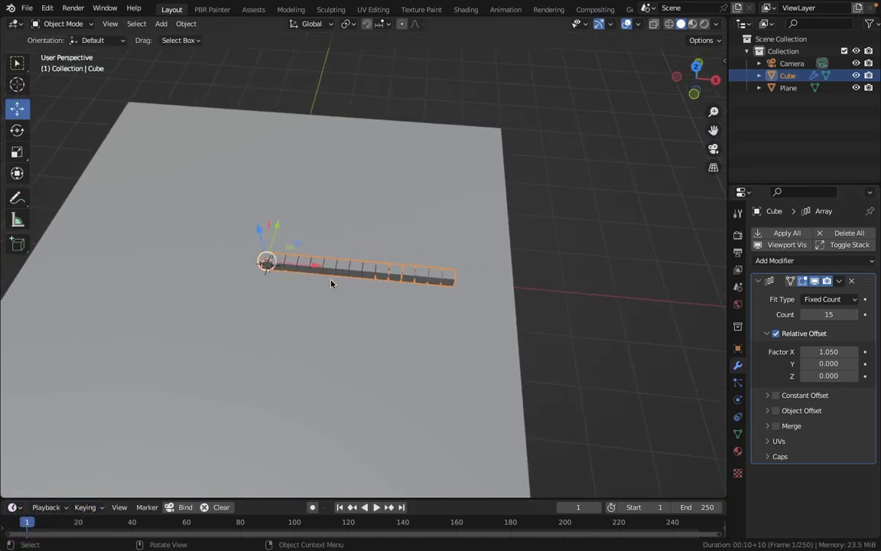
{"action": "left_click_drag", "start_coordinate": [311, 265], "coordinate": [260, 267]}
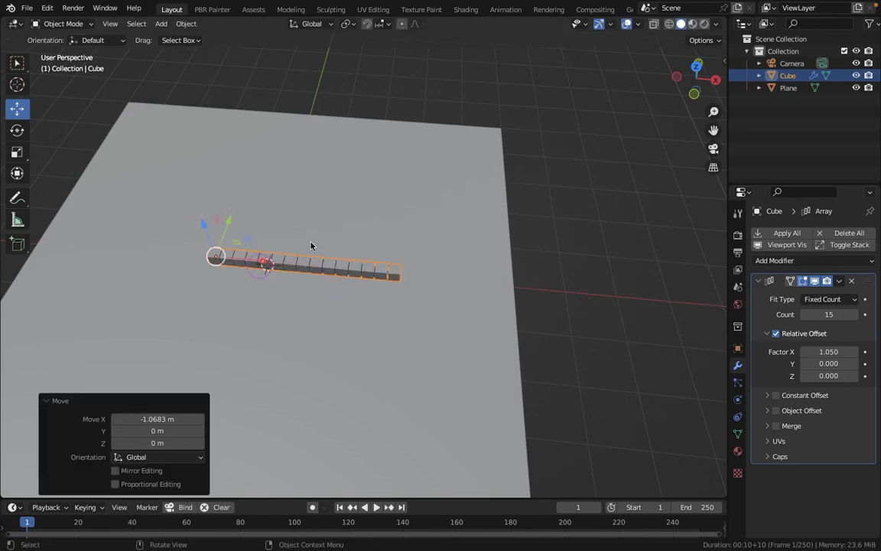
- Set the solid viewport shading color to Random so the plane and the cubes get different colors
{"action": "left_click", "coordinate": [717, 25]}
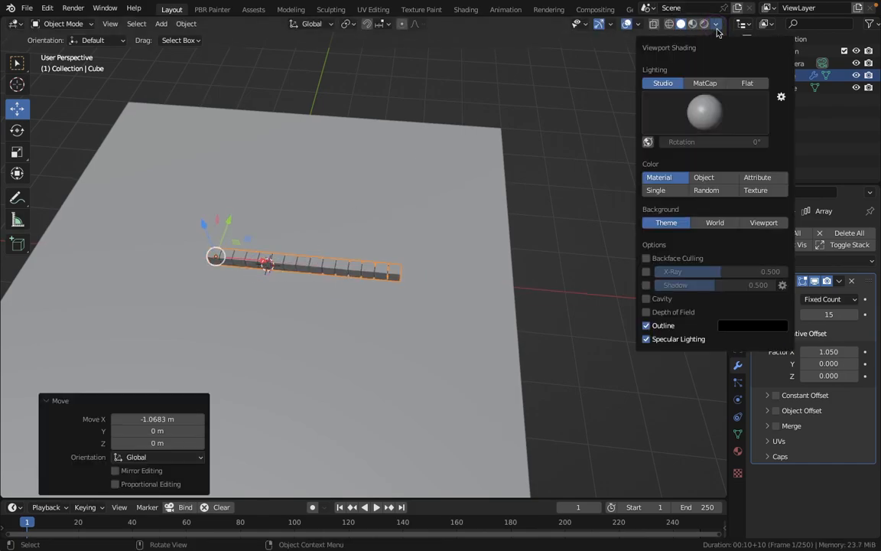
{"action": "left_click", "coordinate": [706, 190]}
{"action": "scroll", "coordinate": [198, 249], "scroll_direction": "up", "scroll_amount": 4}
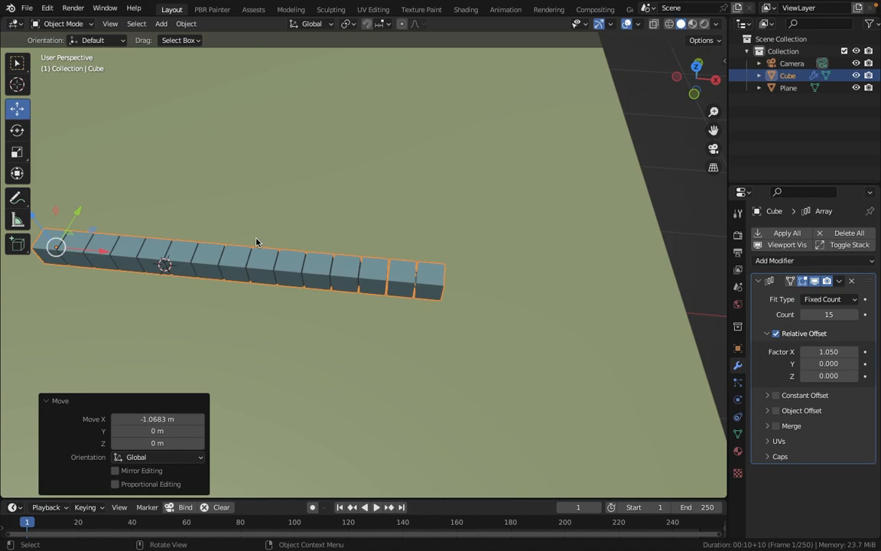
{"action": "left_click", "coordinate": [717, 24]}
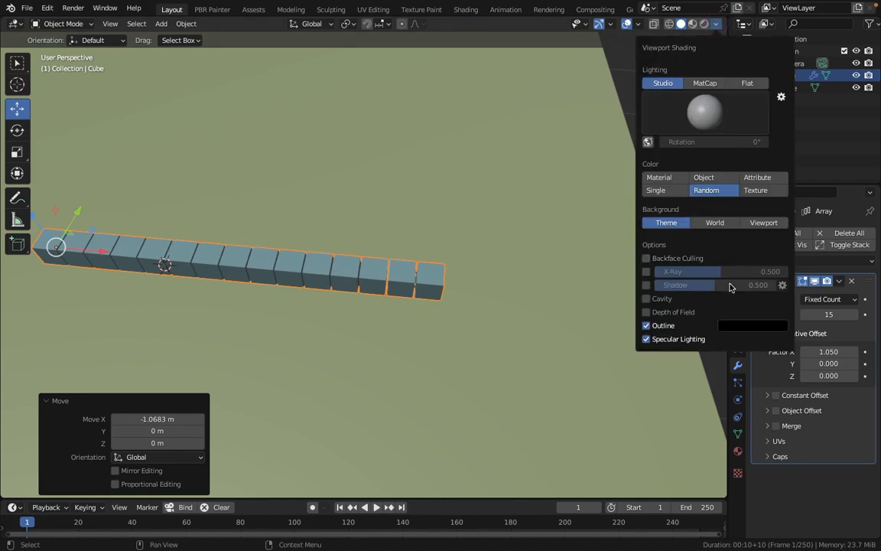
- Hide the viewport toolbar
{"action": "middle_click_drag", "start_coordinate": [322, 329], "coordinate": [131, 256]}
{"action": "key", "text": "t"}
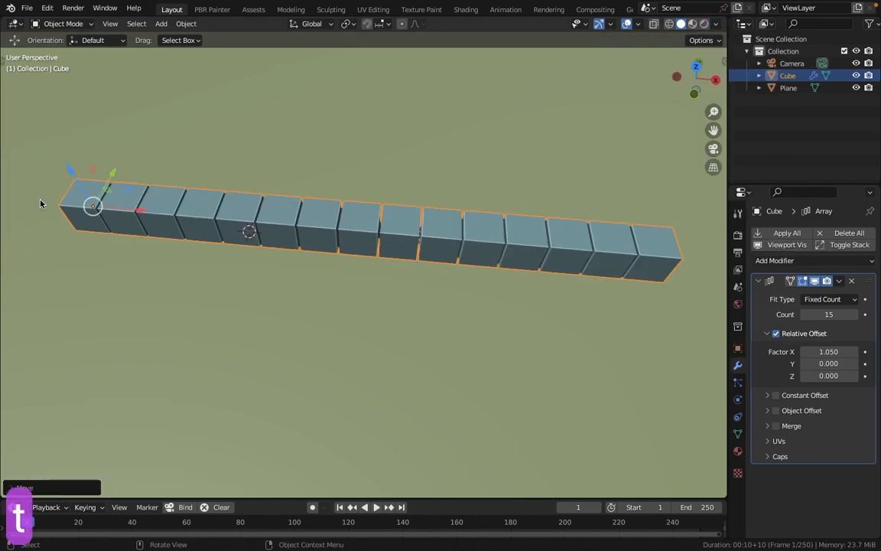
{"action": "scroll", "coordinate": [362, 289], "scroll_direction": "down", "scroll_amount": 4}
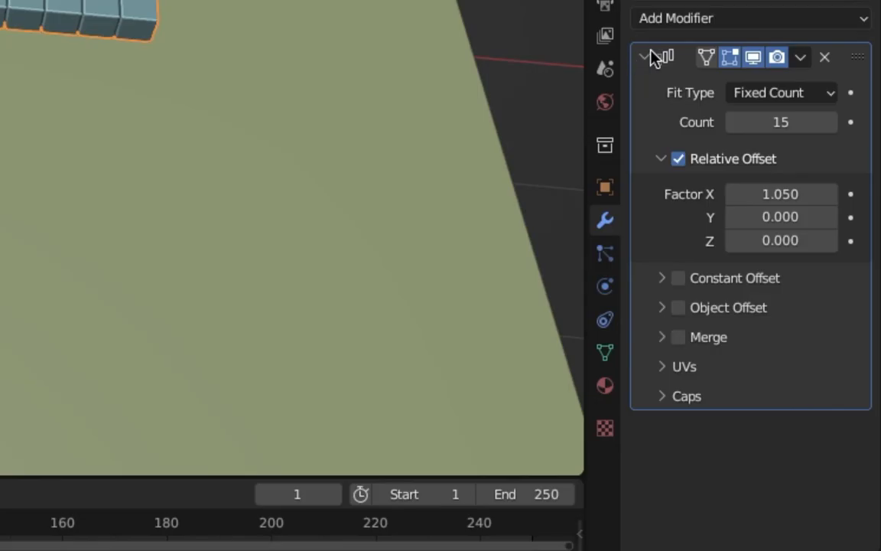
- Collapse the cube's first Array modifier and add a second Array modifier
{"action": "left_click", "coordinate": [760, 280]}
{"action": "left_click", "coordinate": [673, 31]}
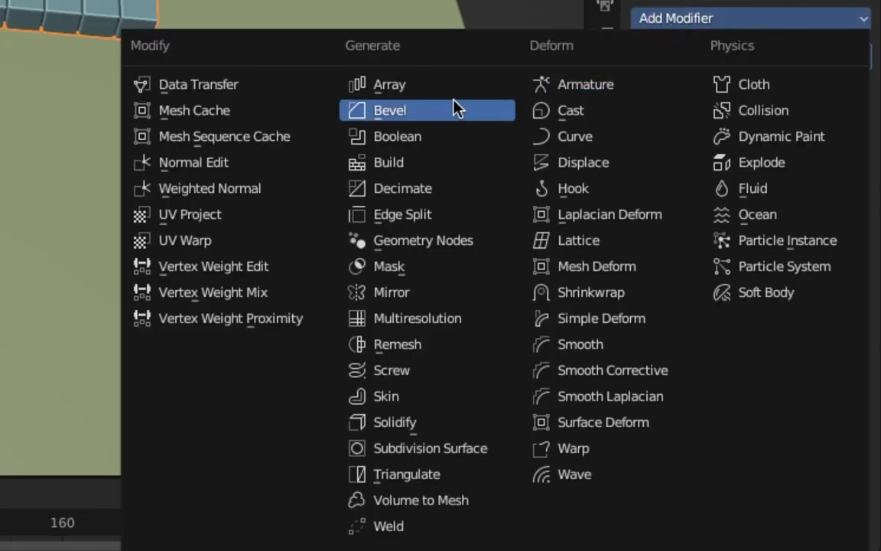
{"action": "left_click", "coordinate": [456, 85]}
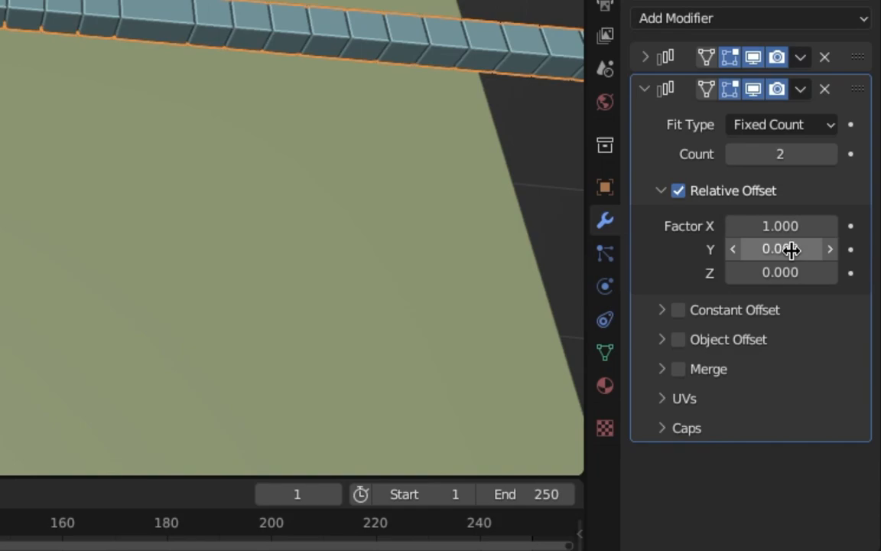
- Set the second array's relative offset factor to 0 in X and 1.05 in Y
{"action": "left_click", "coordinate": [783, 228]}
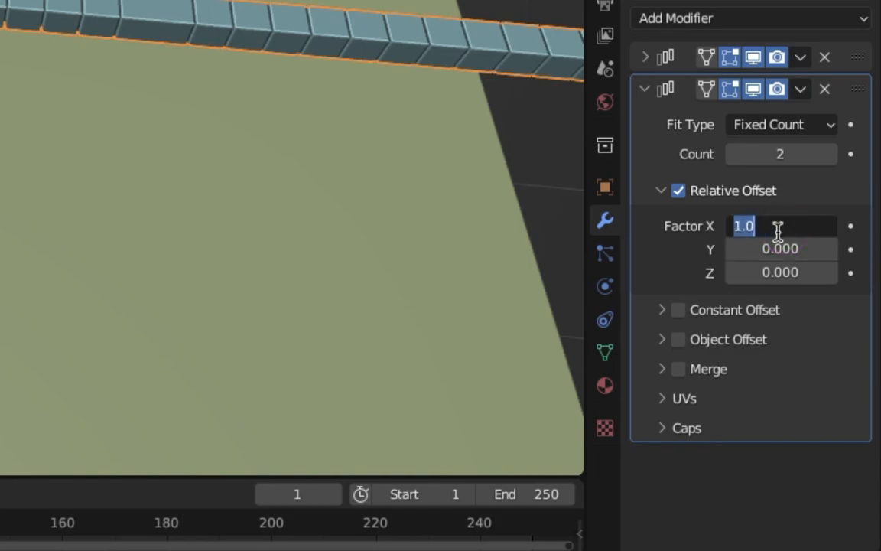
{"action": "key", "text": "BackSpace"}
{"action": "type", "text": "1"}
{"action": "left_click", "coordinate": [788, 248]}
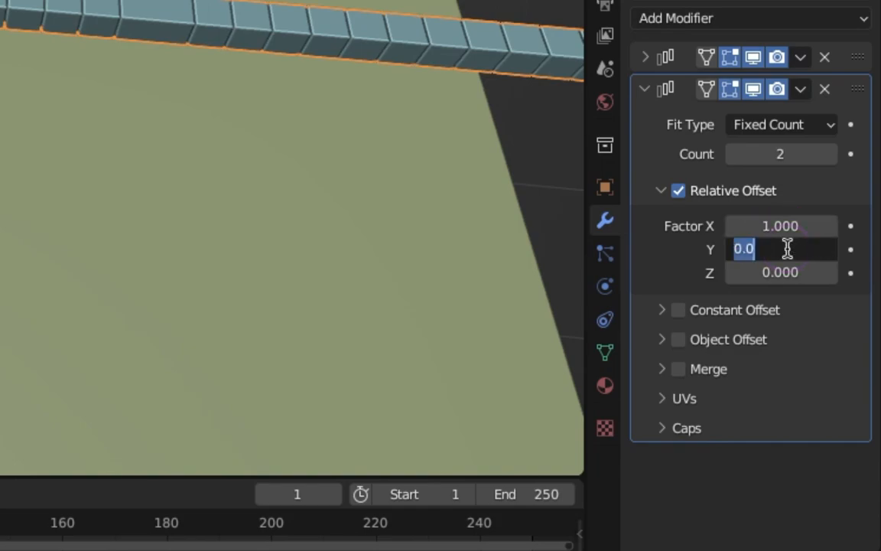
{"action": "type", "text": "1.05"}
{"action": "key", "text": "Return"}
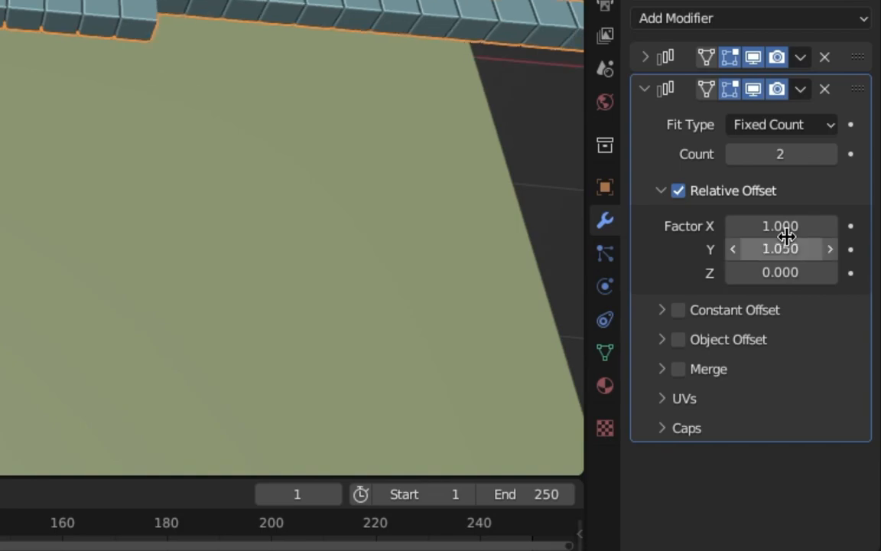
{"action": "left_click", "coordinate": [799, 224]}
{"action": "type", "text": "0"}
{"action": "key", "text": "Return"}
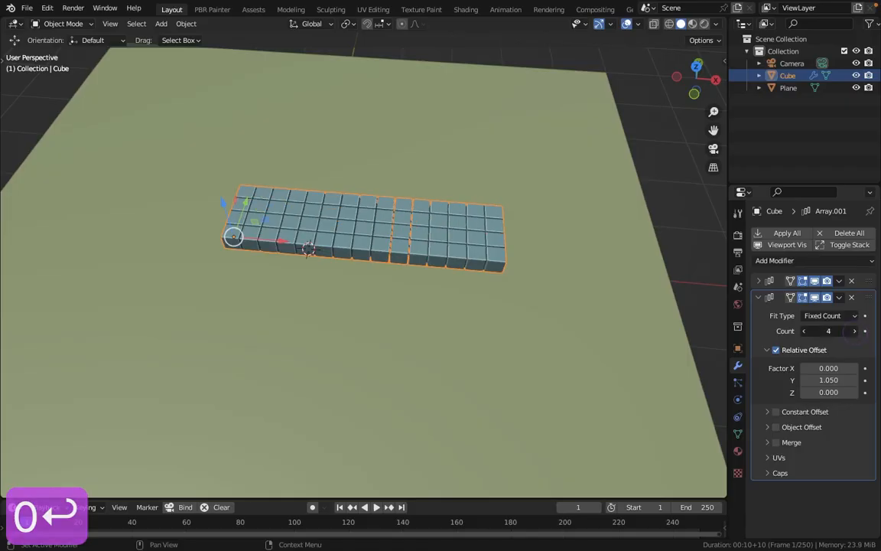
- Set the second array's count to 13 rows
{"action": "left_click", "coordinate": [855, 331]}
{"action": "left_click", "coordinate": [855, 331]}
{"action": "left_click", "coordinate": [855, 331]}
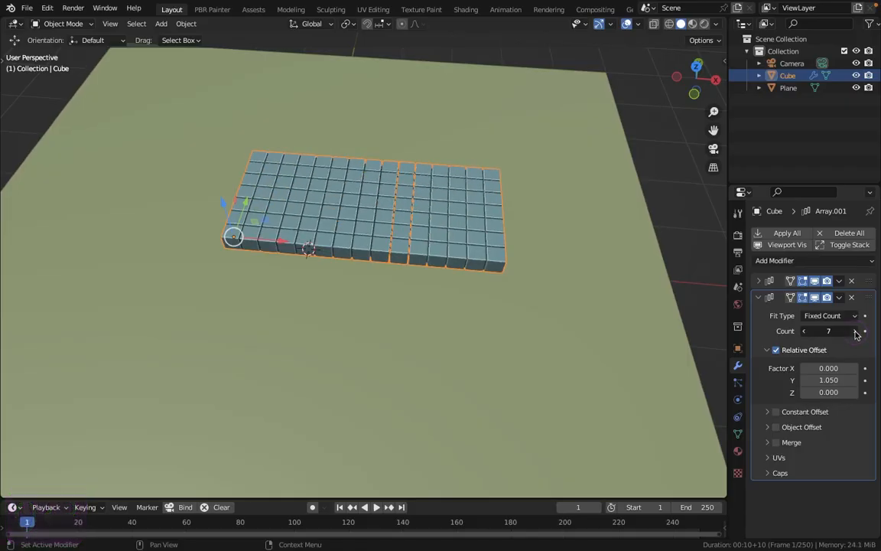
{"action": "left_click", "coordinate": [855, 331]}
{"action": "left_click", "coordinate": [854, 331]}
{"action": "left_click", "coordinate": [855, 331]}
{"action": "left_click", "coordinate": [854, 332]}
{"action": "left_click", "coordinate": [854, 331]}
{"action": "left_click", "coordinate": [854, 331]}
- Examine the cube grid from different angles and standard viewpoints, finishing with the top orthographic view
{"action": "middle_click_drag", "start_coordinate": [612, 230], "coordinate": [520, 253]}
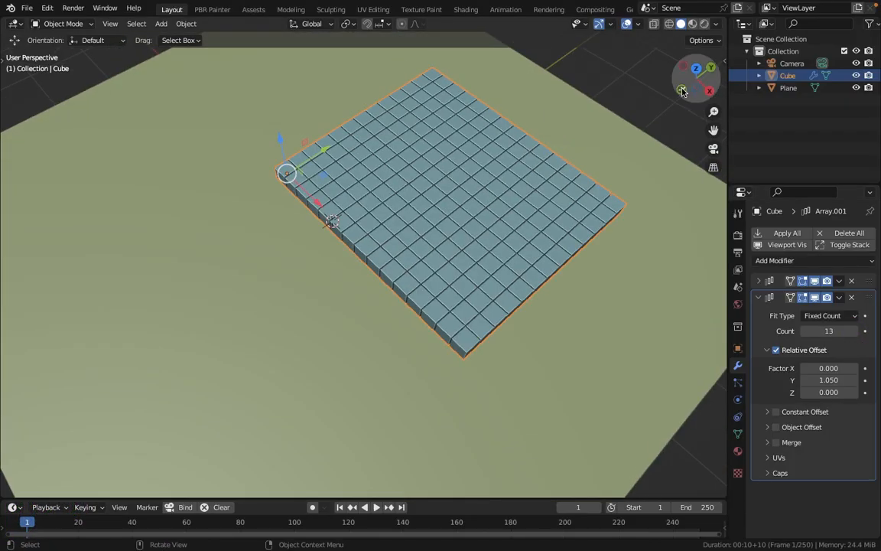
{"action": "left_click", "coordinate": [696, 69]}
{"action": "middle_click_drag", "start_coordinate": [540, 182], "coordinate": [609, 203]}
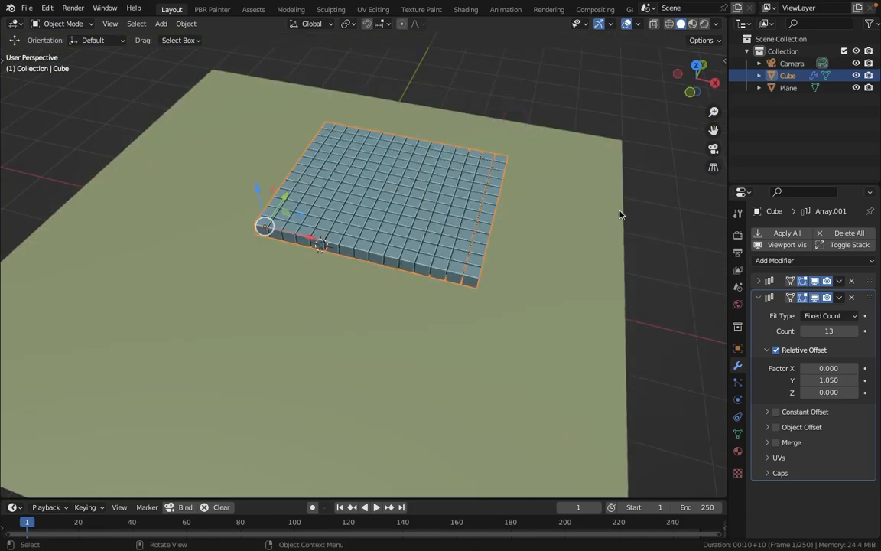
{"action": "key", "text": "KP_7"}
{"action": "middle_click_drag", "start_coordinate": [541, 169], "coordinate": [501, 156]}
{"action": "left_click", "coordinate": [697, 72]}
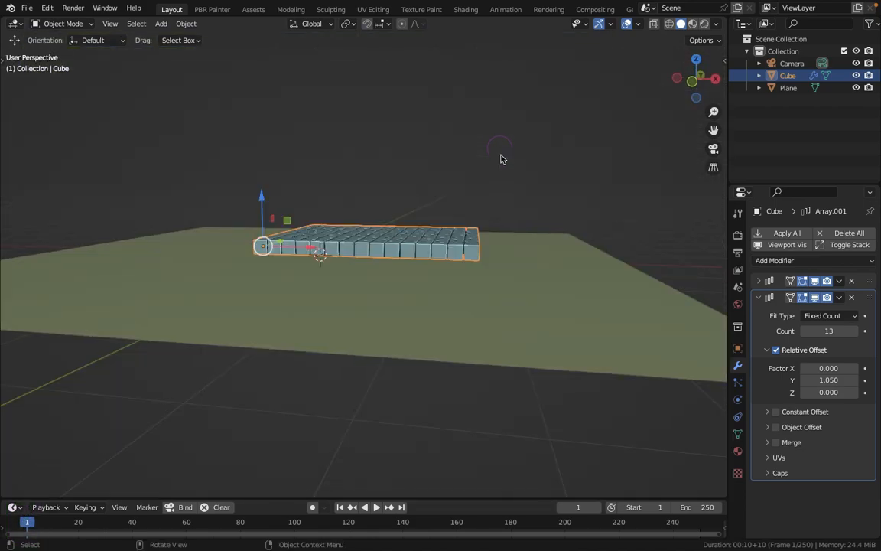
{"action": "key", "text": "KP_1"}
{"action": "key", "text": "KP_2"}
{"action": "key", "text": "KP_3"}
{"action": "key", "text": "KP_2"}
{"action": "key", "text": "KP_3"}
{"action": "key", "text": "KP_4"}
{"action": "key", "text": "KP_4"}
{"action": "key", "text": "KP_5"}
{"action": "key", "text": "KP_6"}
{"action": "key", "text": "KP_7"}
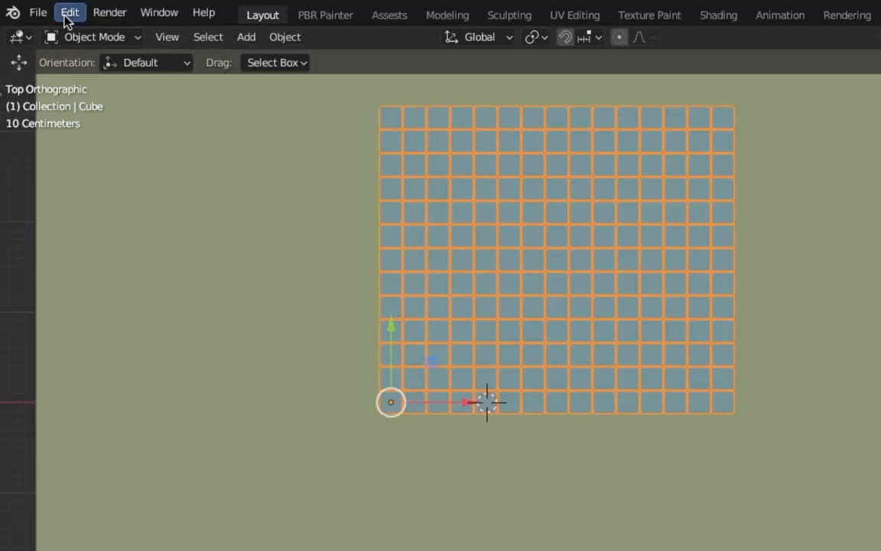
- Check the Emulate Numpad option in the Input preferences, then close the preferences
{"action": "left_click", "coordinate": [46, 8]}
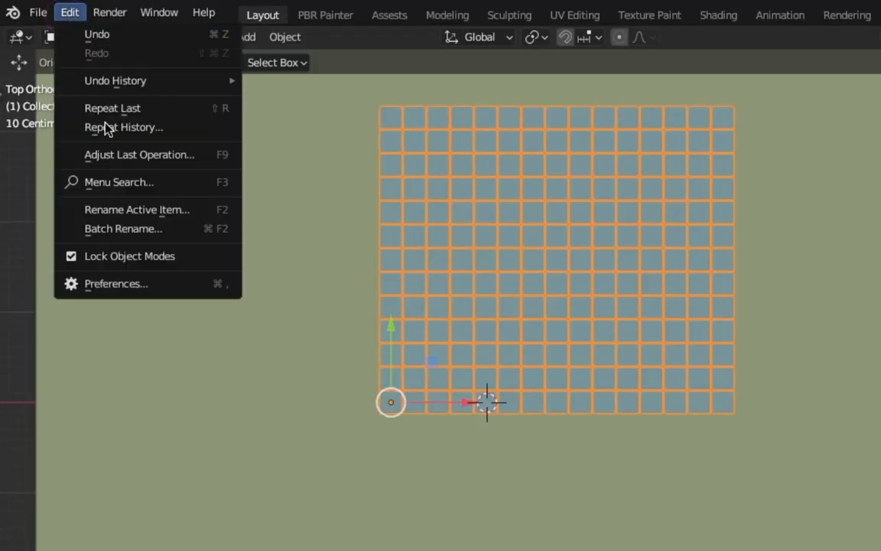
{"action": "left_click", "coordinate": [117, 283]}
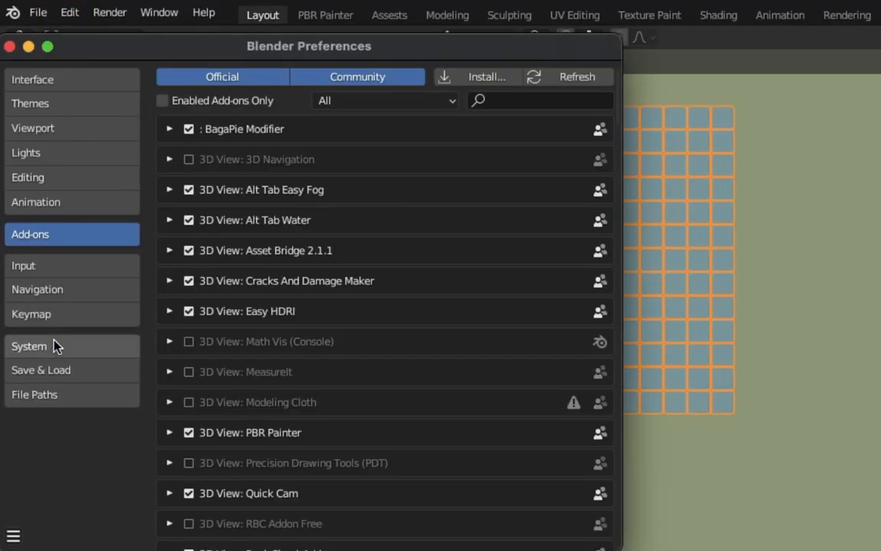
{"action": "left_click", "coordinate": [33, 267]}
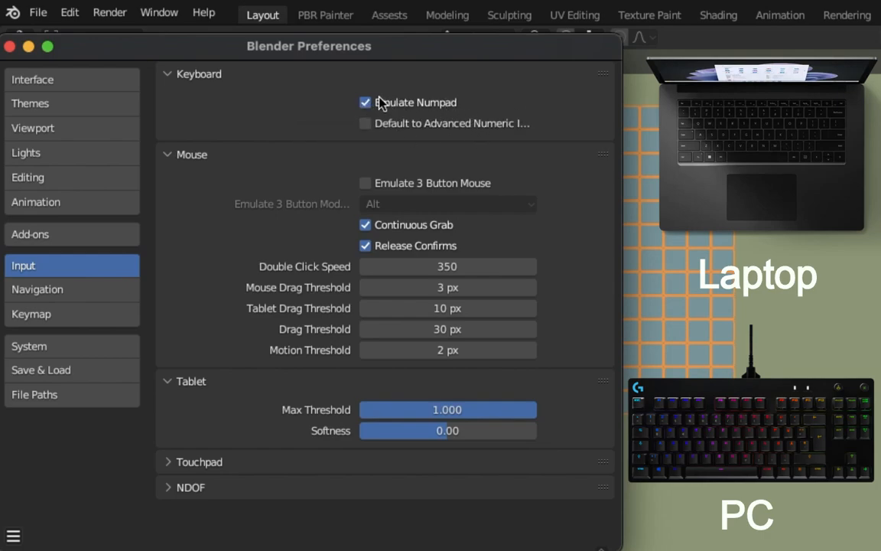
{"action": "left_click", "coordinate": [9, 48]}
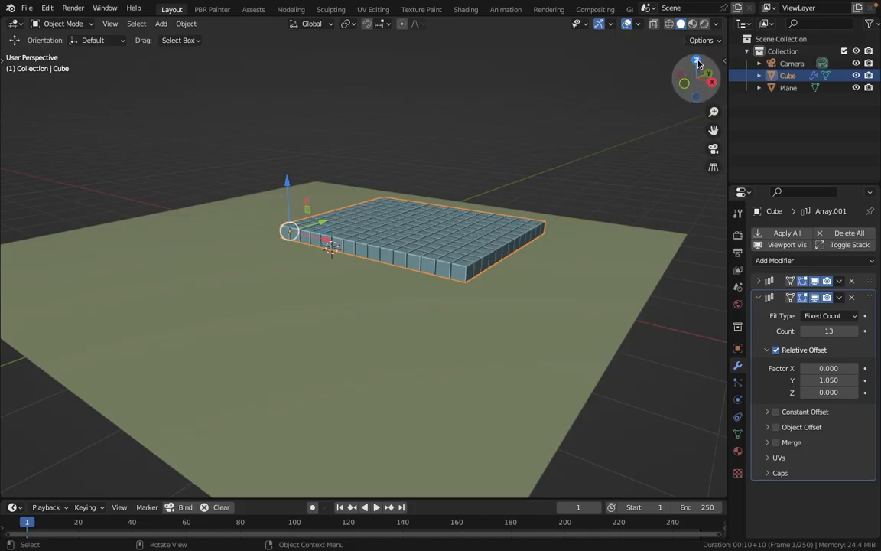
- From the top view, move the cube grid along negative X and negative Y to center it on the 3D cursor
{"action": "key", "text": "7"}
{"action": "left_click_drag", "start_coordinate": [304, 259], "coordinate": [228, 259]}
{"action": "left_click_drag", "start_coordinate": [177, 225], "coordinate": [177, 299]}
{"action": "left_click_drag", "start_coordinate": [228, 335], "coordinate": [257, 341]}
{"action": "middle_click_drag", "start_coordinate": [353, 292], "coordinate": [283, 191]}
{"action": "scroll", "coordinate": [283, 191], "scroll_direction": "up", "scroll_amount": 2}
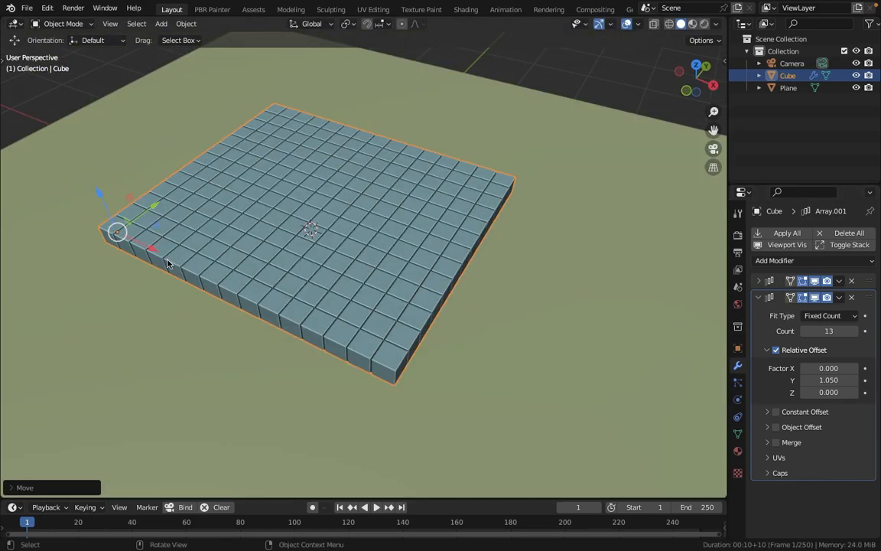
- Switch to the camera view and try moving the camera around with Walk Navigation
{"action": "key", "text": "KP_0"}
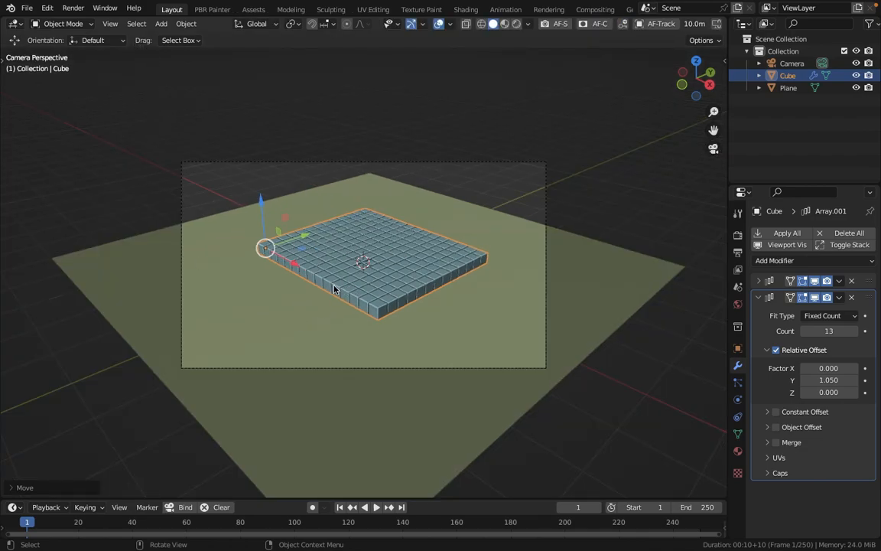
{"action": "key", "text": "shift+f"}
{"action": "key", "text": "a"}
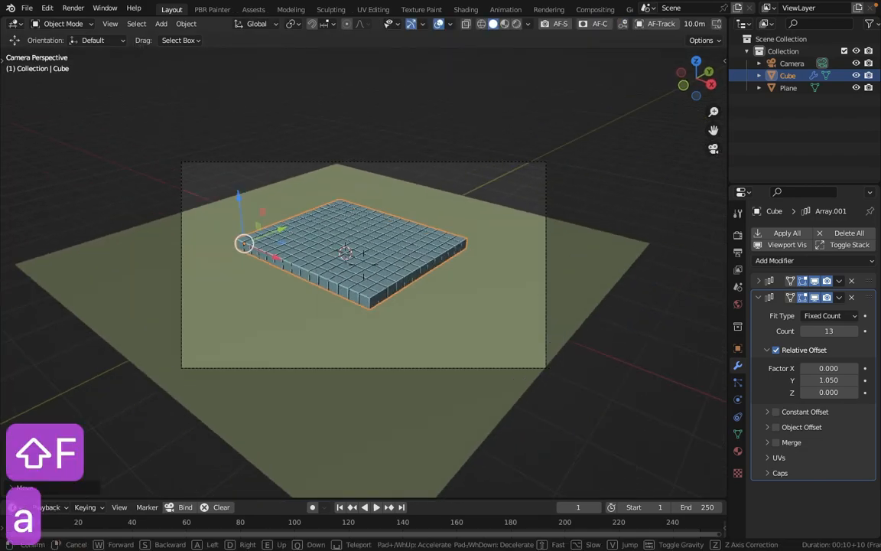
{"action": "key", "text": "s"}
{"action": "key", "text": "w"}
{"action": "key", "text": "a"}
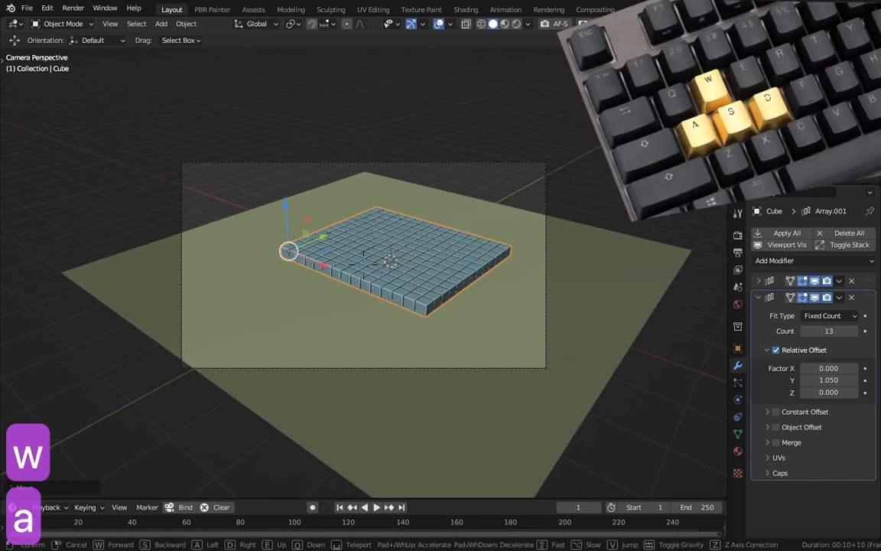
{"action": "key", "text": "s"}
{"action": "key", "text": "d"}
{"action": "left_click", "coordinate": [241, 103]}
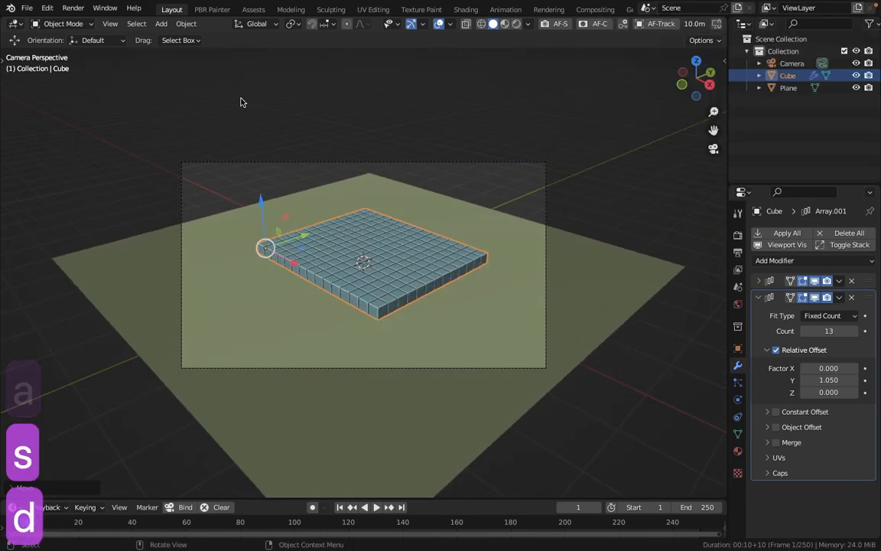
- Find the Walk Navigation command among the viewport's navigation commands
{"action": "left_click", "coordinate": [110, 23]}
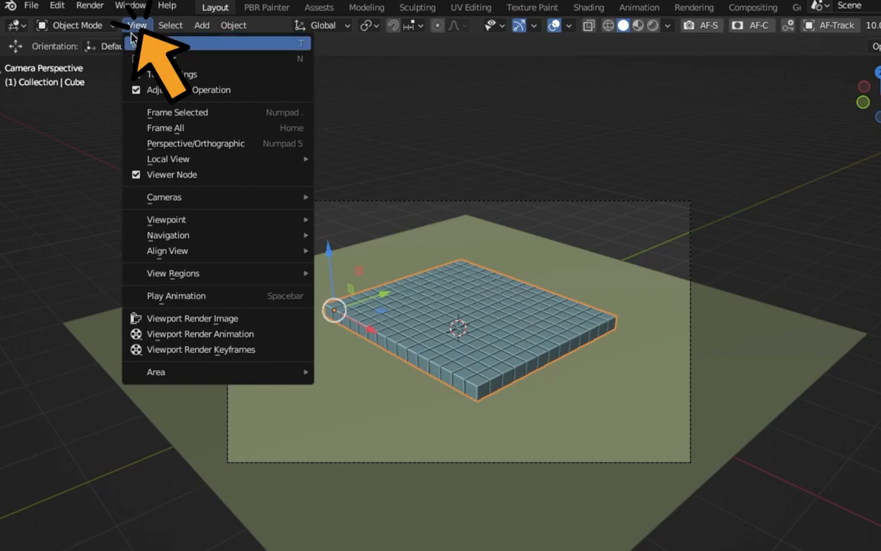
{"action": "mouse_move", "coordinate": [177, 203]}
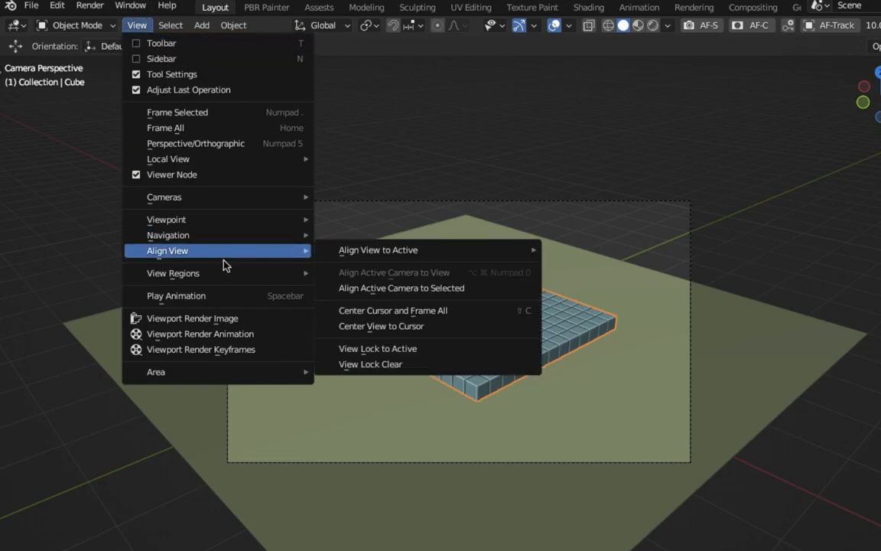
{"action": "mouse_move", "coordinate": [217, 237]}
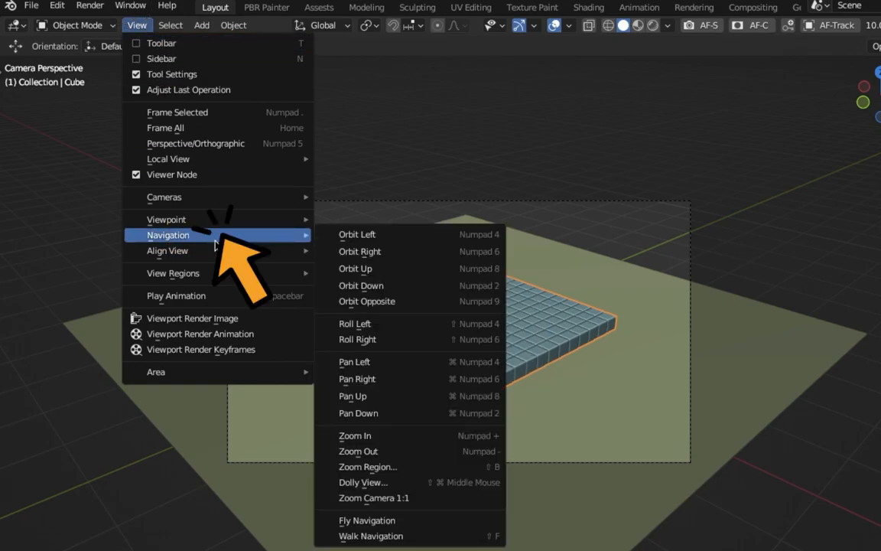
{"action": "right_click", "coordinate": [362, 540]}
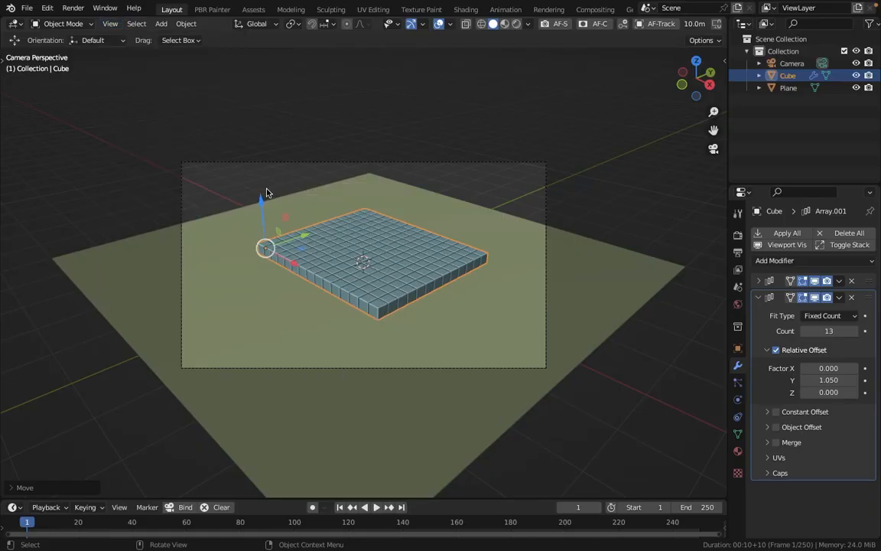
- Try moving the camera sideways, backward and downward with Walk Navigation
{"action": "key", "text": "shift+f"}
{"action": "key", "text": "a"}
{"action": "key", "text": "s"}
{"action": "key", "text": "a"}
{"action": "key", "text": "s"}
{"action": "key", "text": "d"}
{"action": "key", "text": "q"}
{"action": "key", "text": "q"}
{"action": "key", "text": "q"}
{"action": "key", "text": "q"}
{"action": "key", "text": "q"}
{"action": "key", "text": "q"}
- Try raising the camera with Walk Navigation
{"action": "key", "text": "shift+f"}
{"action": "key", "text": "e"}
{"action": "key", "text": "e"}
{"action": "key", "text": "e"}
{"action": "key", "text": "e"}
{"action": "key", "text": "e"}
{"action": "key", "text": "e"}
{"action": "key", "text": "e"}
- Use Walk Navigation to bring the camera closer to the cube grid and raise it above the cubes
{"action": "key", "text": "w"}
{"action": "key", "text": "w"}
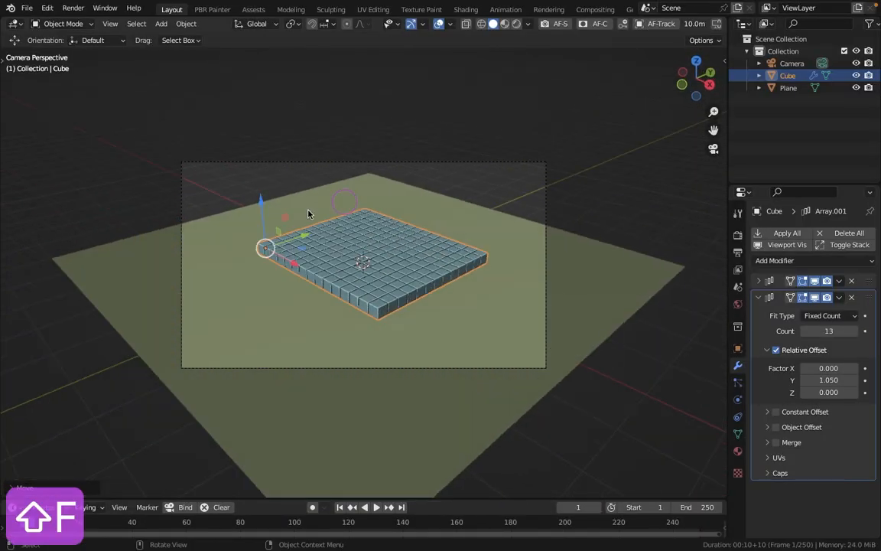
{"action": "key", "text": "w"}
{"action": "key", "text": "w"}
{"action": "key", "text": "w"}
{"action": "key", "text": "w"}
{"action": "key", "text": "w"}
{"action": "key", "text": "w"}
{"action": "key", "text": "w"}
{"action": "key", "text": "w"}
{"action": "key", "text": "w"}
{"action": "key", "text": "w"}
{"action": "key", "text": "w"}
{"action": "key", "text": "w"}
{"action": "key", "text": "w"}
{"action": "key", "text": "w"}
{"action": "key", "text": "a"}
{"action": "key", "text": "d"}
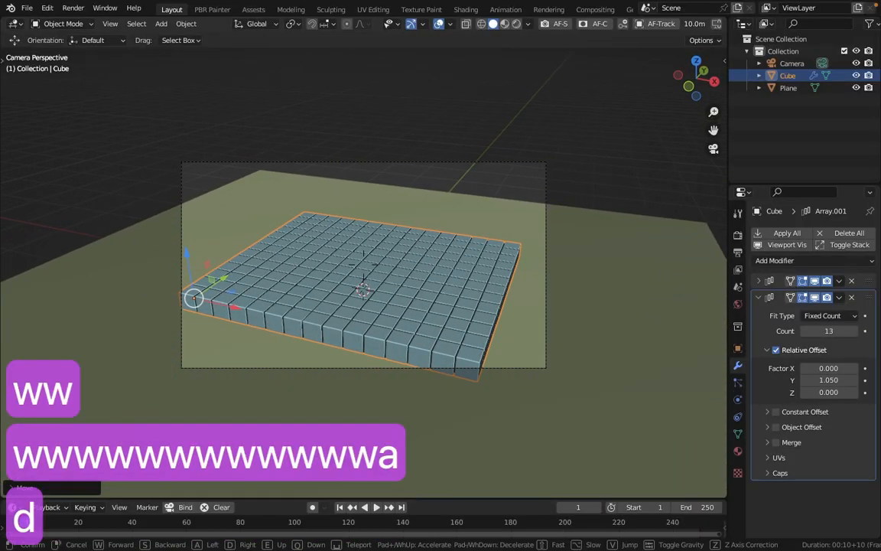
{"action": "key", "text": "a"}
{"action": "key", "text": "d"}
{"action": "key", "text": "d"}
{"action": "key", "text": "w"}
{"action": "key", "text": "w"}
{"action": "key", "text": "w"}
{"action": "key", "text": "w"}
{"action": "key", "text": "w"}
{"action": "key", "text": "w"}
{"action": "key", "text": "w"}
{"action": "key", "text": "e"}
{"action": "key", "text": "e"}
{"action": "key", "text": "d"}
{"action": "key", "text": "w"}
{"action": "key", "text": "w"}
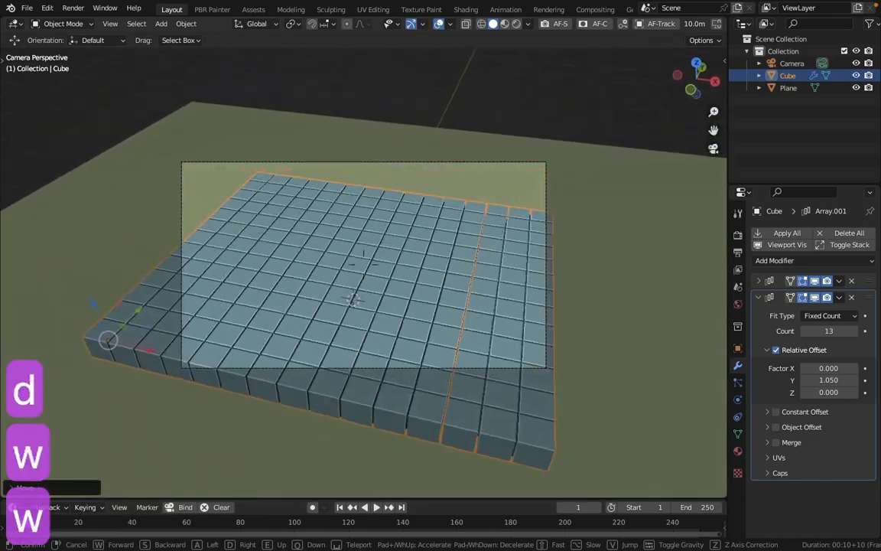
{"action": "key", "text": "e"}
- Refine the camera with Walk Navigation so it looks down more steeply and the cube grid fills most of the frame
{"action": "key", "text": "shift+f"}
{"action": "key", "text": "w"}
{"action": "key", "text": "w"}
{"action": "key", "text": "w"}
{"action": "key", "text": "w"}
{"action": "key", "text": "s"}
{"action": "left_click", "coordinate": [363, 263]}
- Move the cube grid along the negative X axis and set the first array's count to 18
{"action": "left_click_drag", "start_coordinate": [154, 368], "coordinate": [88, 313]}
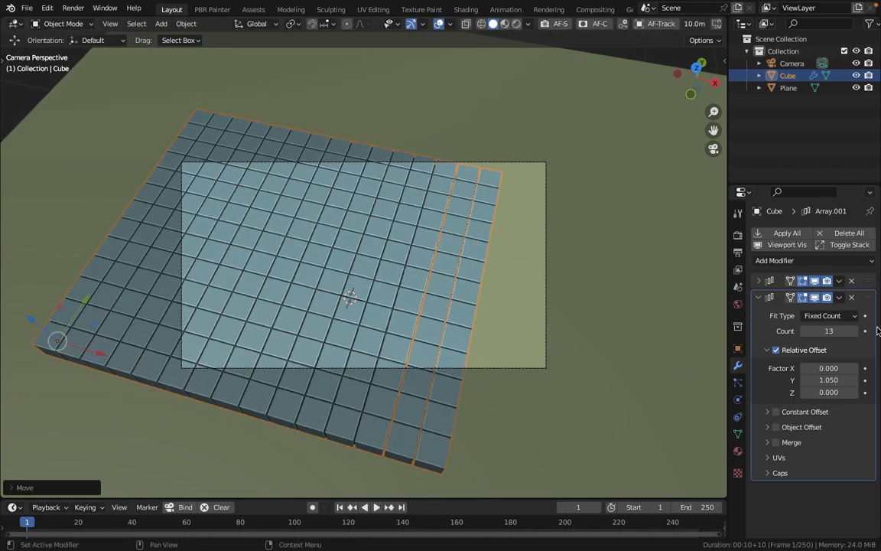
{"action": "left_click", "coordinate": [758, 281]}
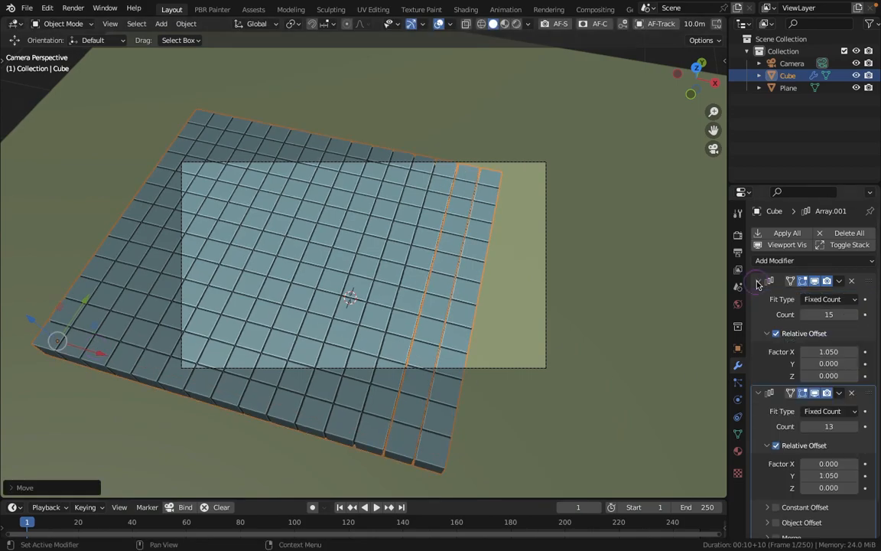
{"action": "left_click", "coordinate": [852, 314]}
{"action": "left_click", "coordinate": [853, 315]}
{"action": "left_click", "coordinate": [853, 315]}
- Nudge the cube grid slightly along the Y axis and set the second array's count to 14
{"action": "left_click_drag", "start_coordinate": [86, 304], "coordinate": [109, 277]}
{"action": "right_click", "coordinate": [109, 277]}
{"action": "left_click", "coordinate": [853, 506]}
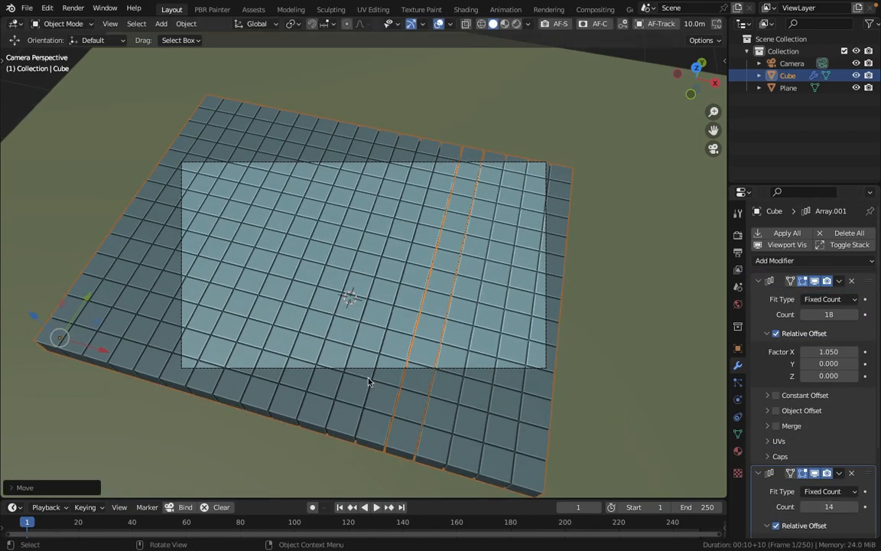
- Nudge the cube grid slightly over the ground plane and collapse the settings of both array modifiers
{"action": "key", "text": "g"}
{"action": "left_click", "coordinate": [375, 270]}
{"action": "left_click", "coordinate": [757, 281]}
{"action": "left_click", "coordinate": [757, 298]}
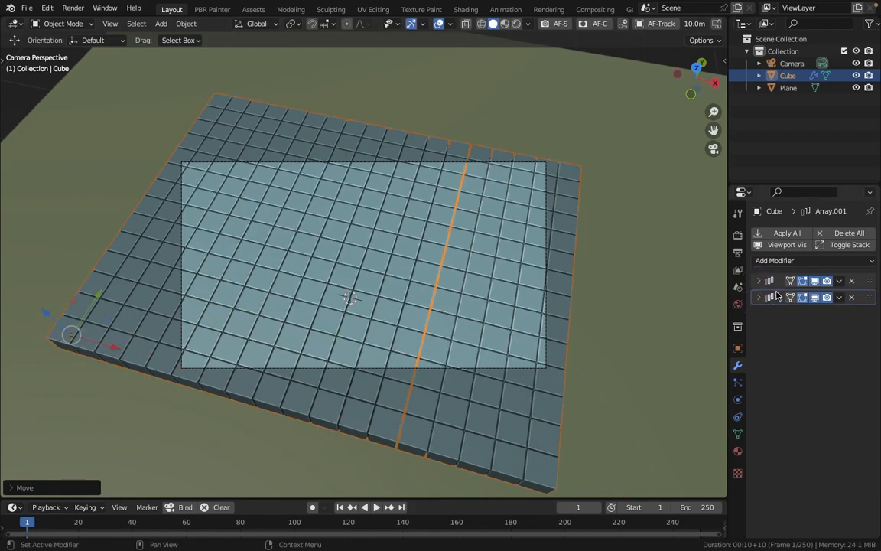
- Search the add-ons in the preferences for "modi" and toggle the Modifier Tools add-on off and back on
{"action": "key", "text": "super+comma"}
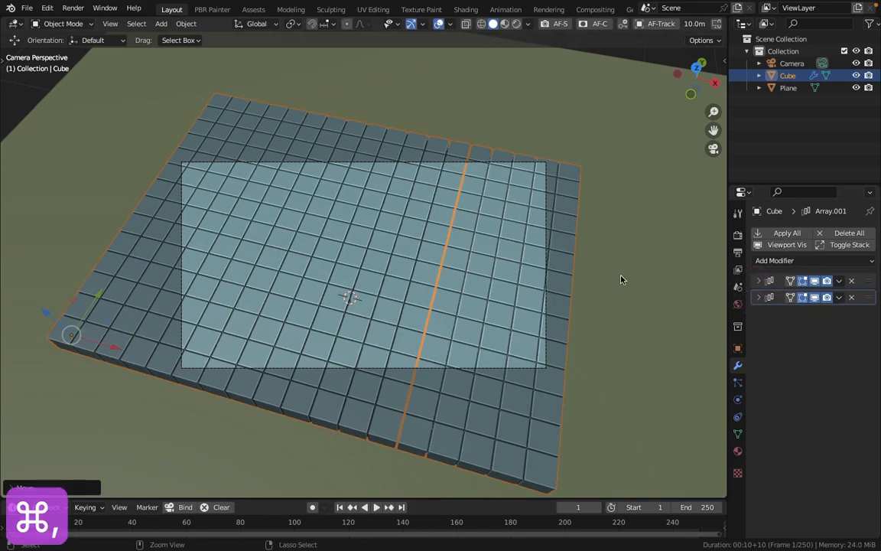
{"action": "left_click", "coordinate": [514, 260]}
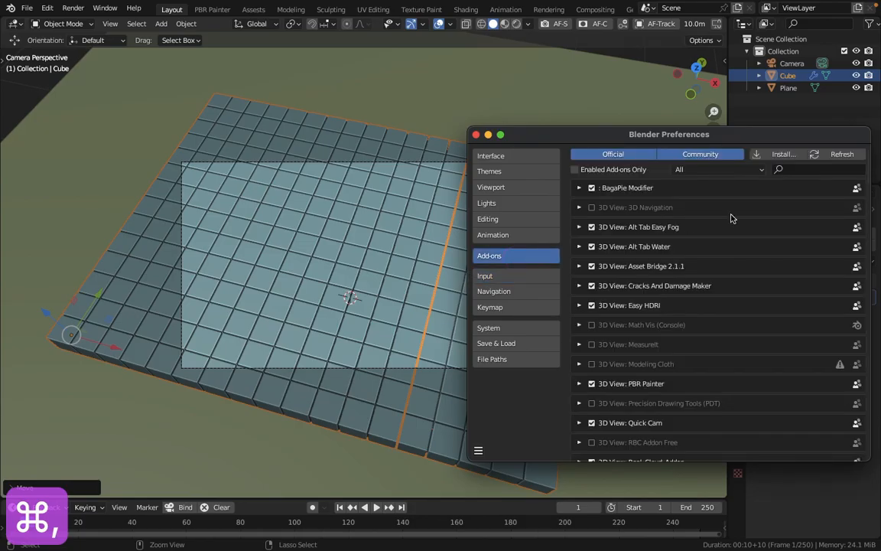
{"action": "left_click", "coordinate": [830, 169]}
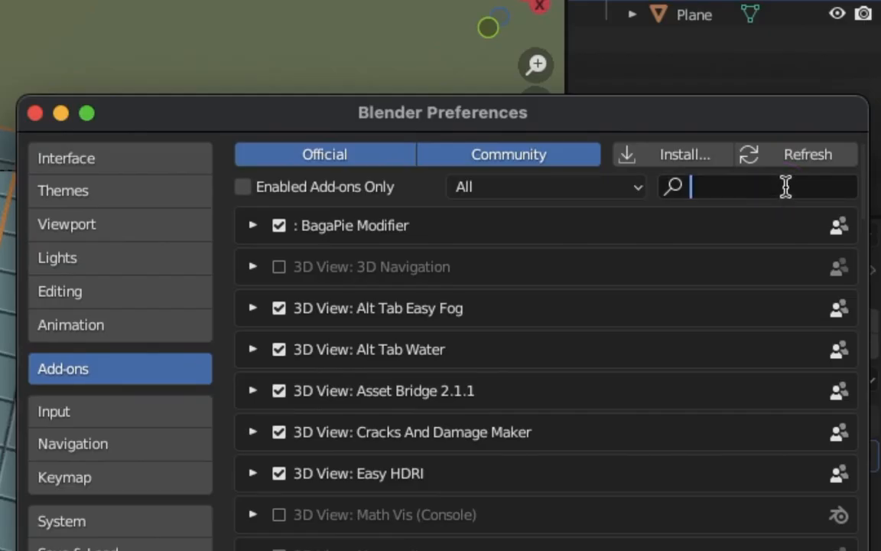
{"action": "type", "text": "modi"}
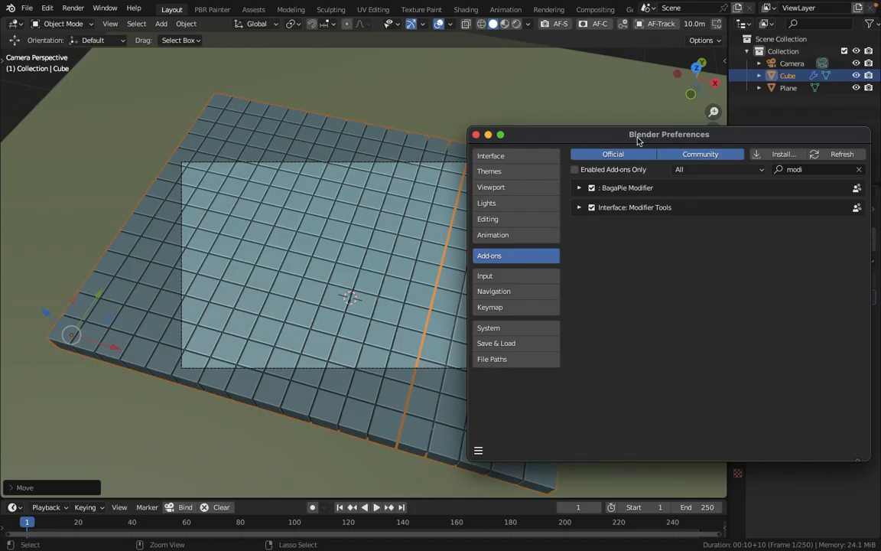
{"action": "left_click_drag", "start_coordinate": [374, 125], "coordinate": [0, 55]}
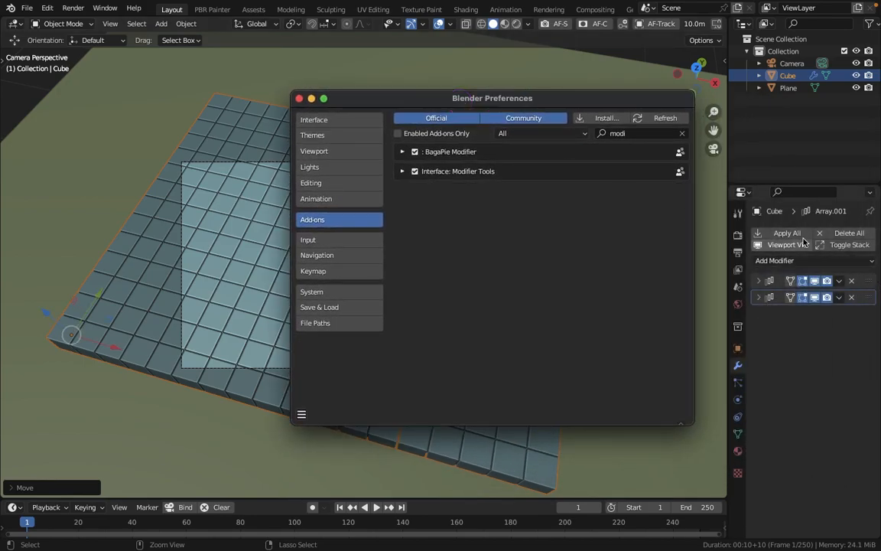
{"action": "left_click", "coordinate": [415, 172]}
{"action": "left_click", "coordinate": [416, 172]}
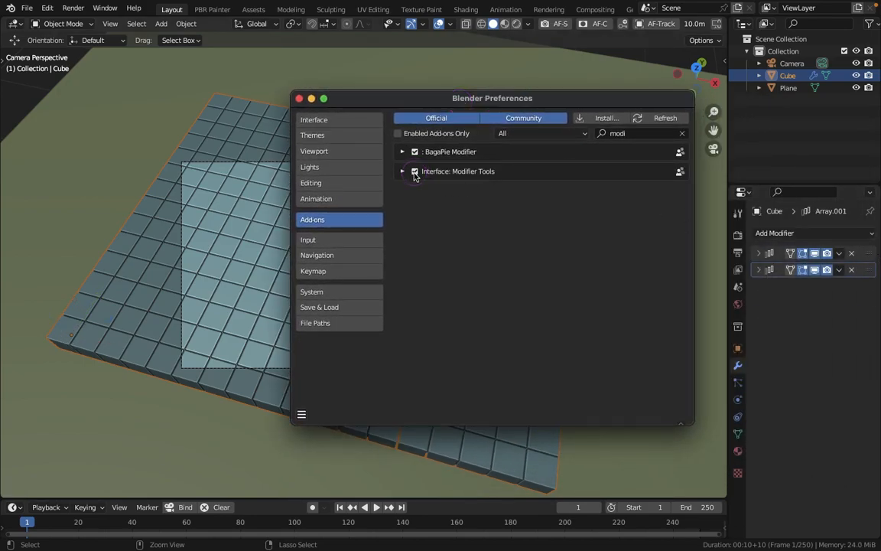
- Look at the available actions for each array modifier and close the preferences
{"action": "left_click", "coordinate": [777, 384]}
{"action": "left_click", "coordinate": [839, 281]}
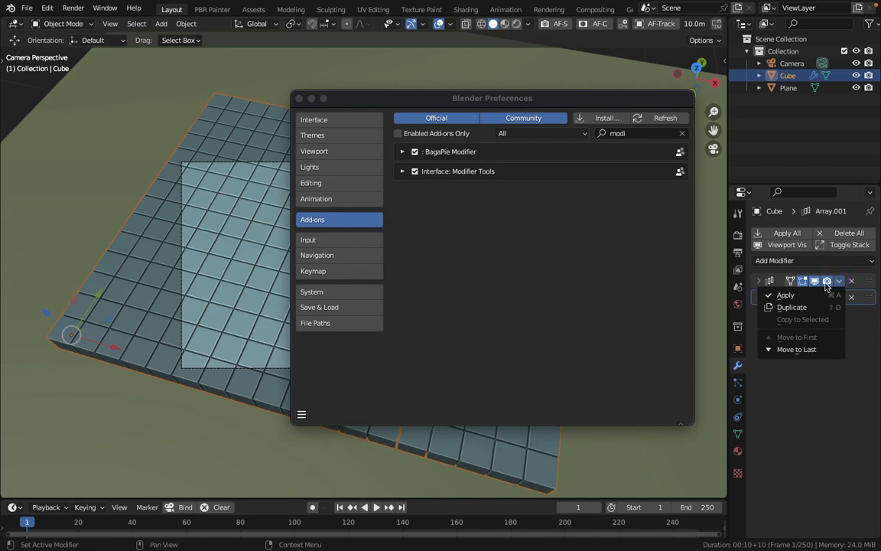
{"action": "left_click", "coordinate": [839, 299]}
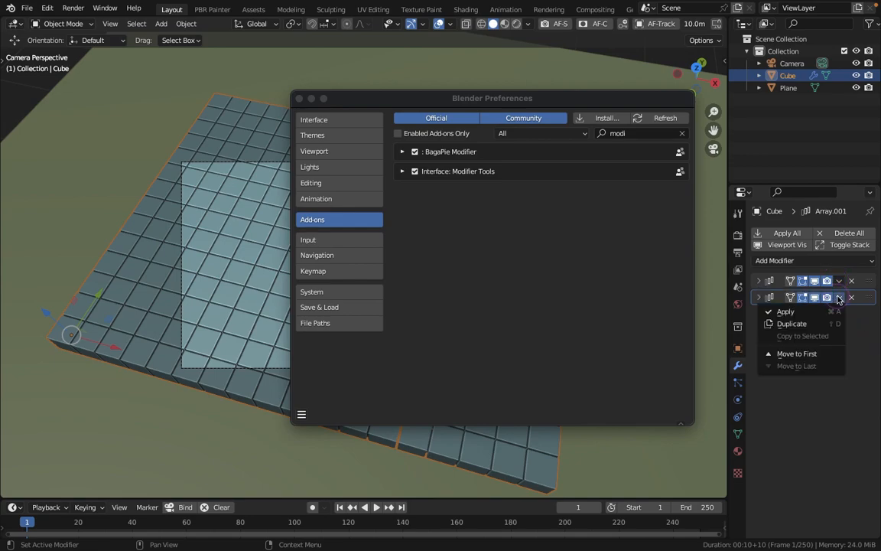
{"action": "left_click", "coordinate": [872, 324]}
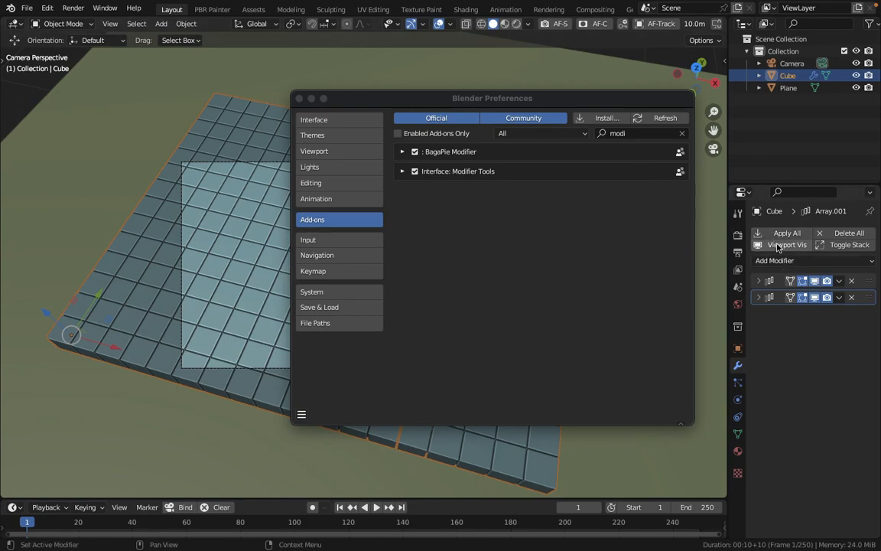
{"action": "left_click", "coordinate": [299, 99]}
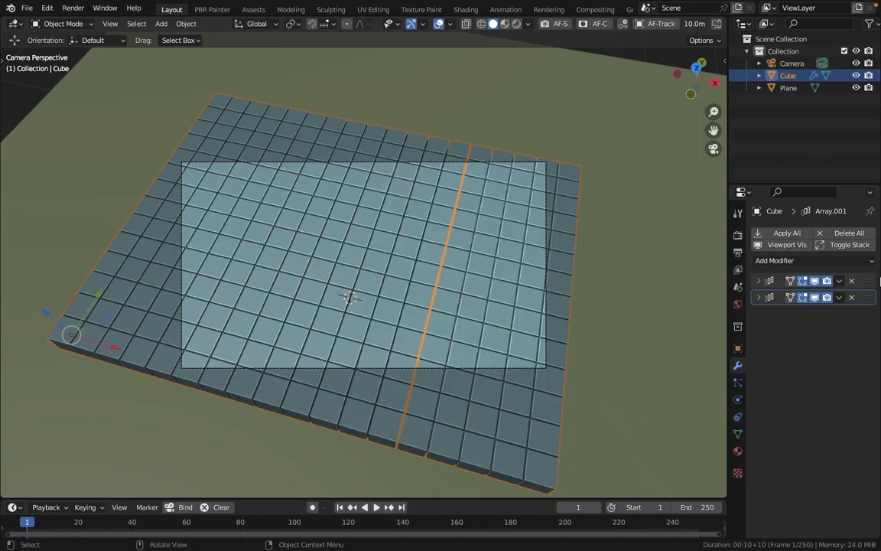
- Hide and show all the cube's modifiers in the viewport, and expand and collapse the modifier stack
{"action": "left_click", "coordinate": [784, 246]}
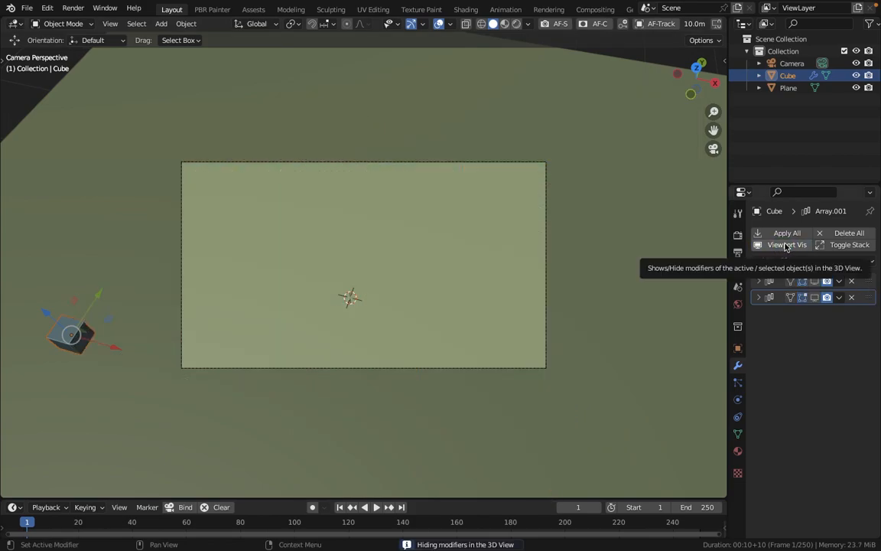
{"action": "left_click", "coordinate": [786, 245]}
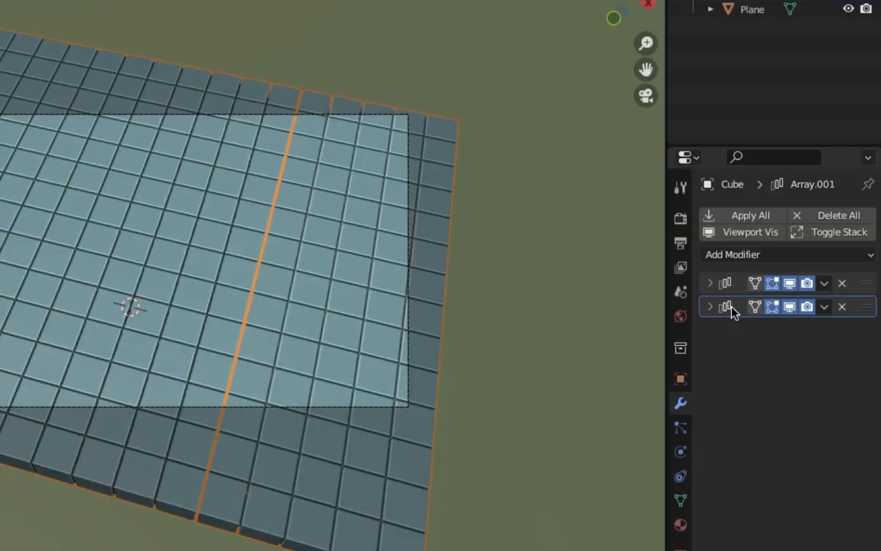
{"action": "left_click", "coordinate": [711, 282]}
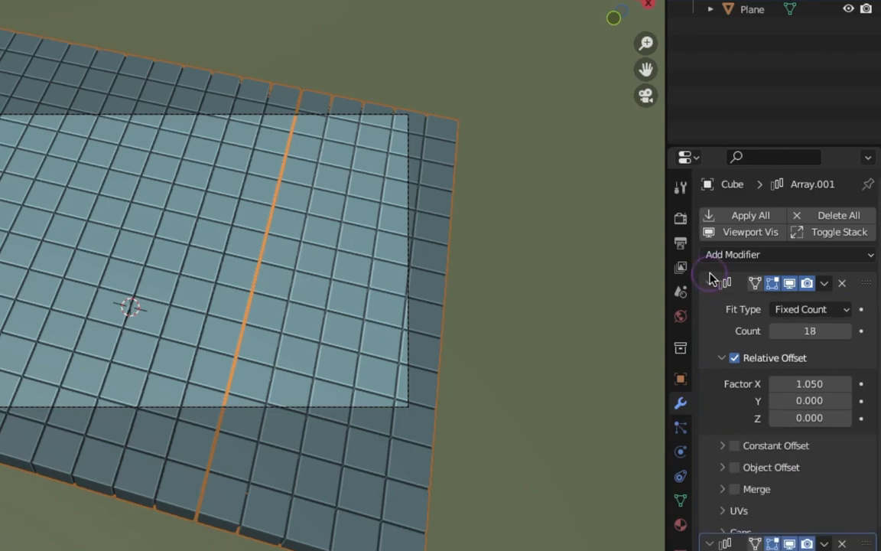
{"action": "left_click", "coordinate": [839, 234]}
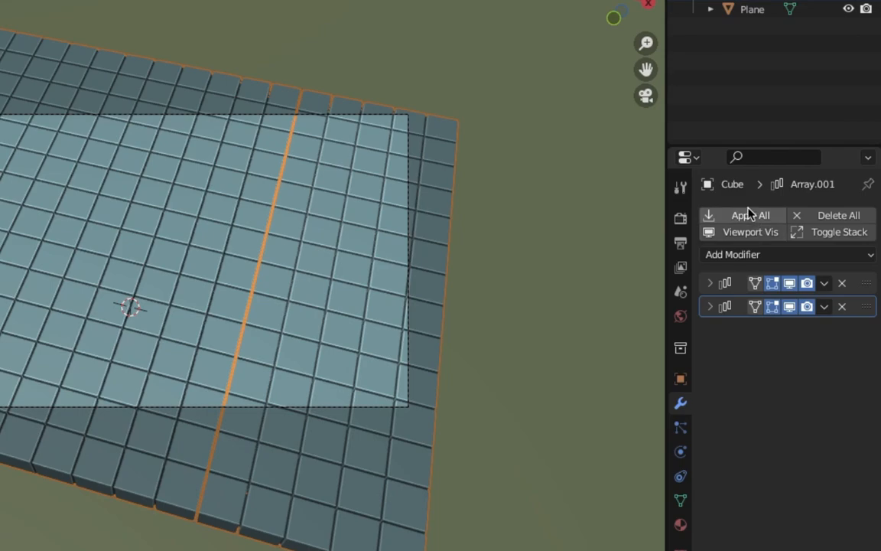
- Apply both array modifiers to the cube grid
{"action": "left_click", "coordinate": [824, 283]}
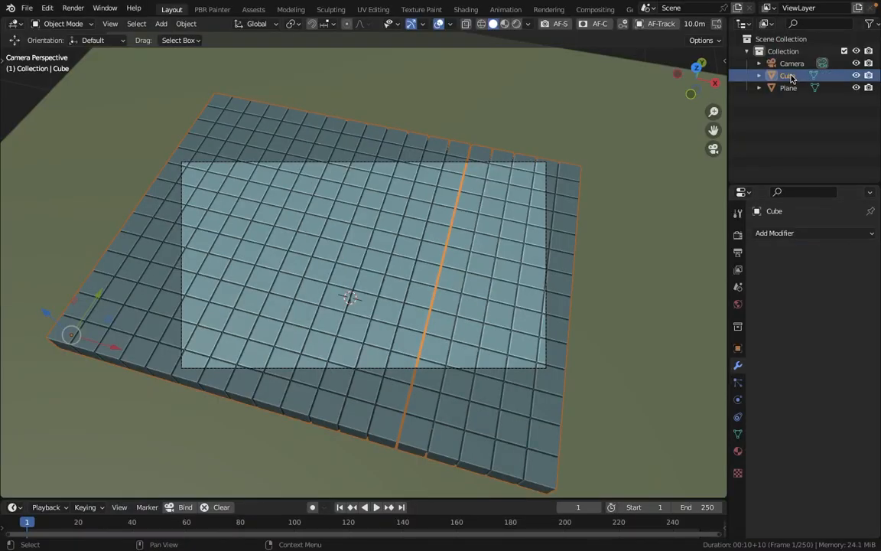
{"action": "mouse_move", "coordinate": [791, 76]}
{"action": "left_mouse_down"}
{"action": "mouse_move", "coordinate": [798, 90]}
{"action": "mouse_move", "coordinate": [788, 91]}
{"action": "left_mouse_up"}
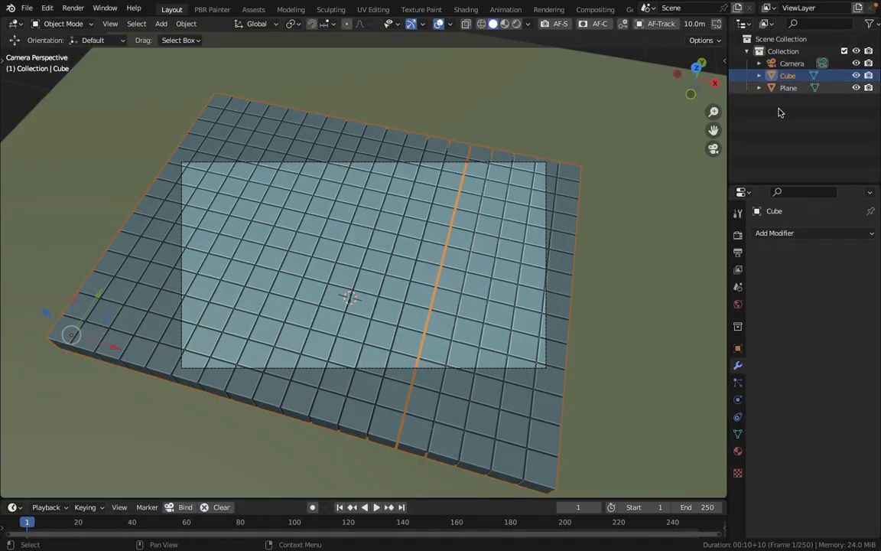
{"action": "right_click", "coordinate": [779, 110]}
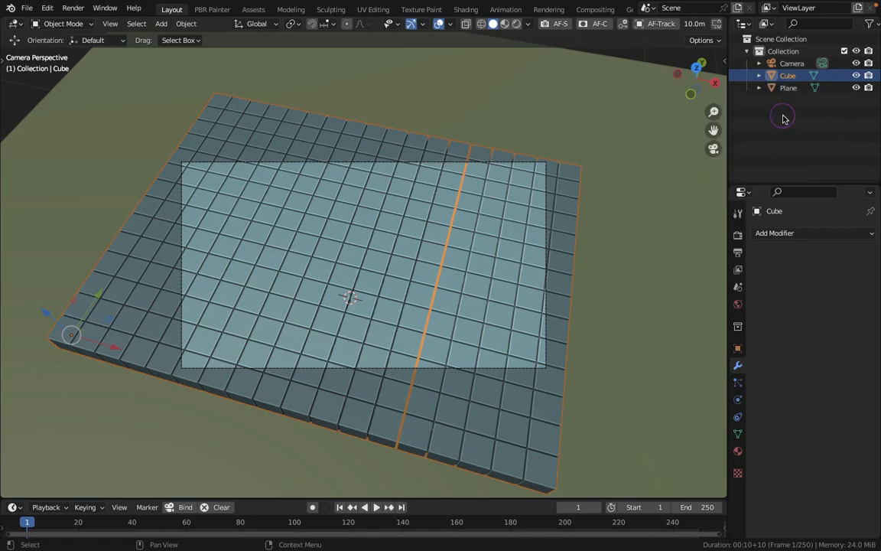
- Move the cube grid into a new collection named Cubes and collapse that collection in the outliner
{"action": "key", "text": "m"}
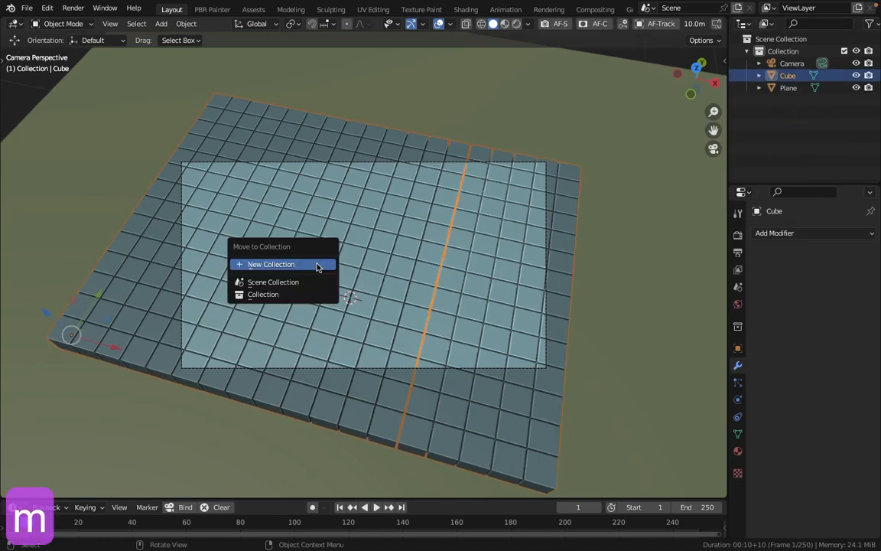
{"action": "left_click", "coordinate": [269, 264]}
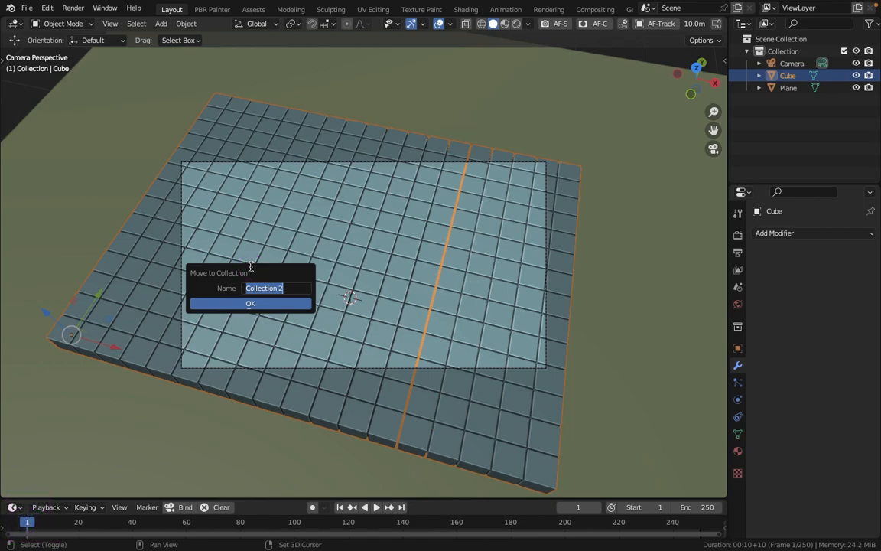
{"action": "type", "text": "Cubes"}
{"action": "key", "text": "Return"}
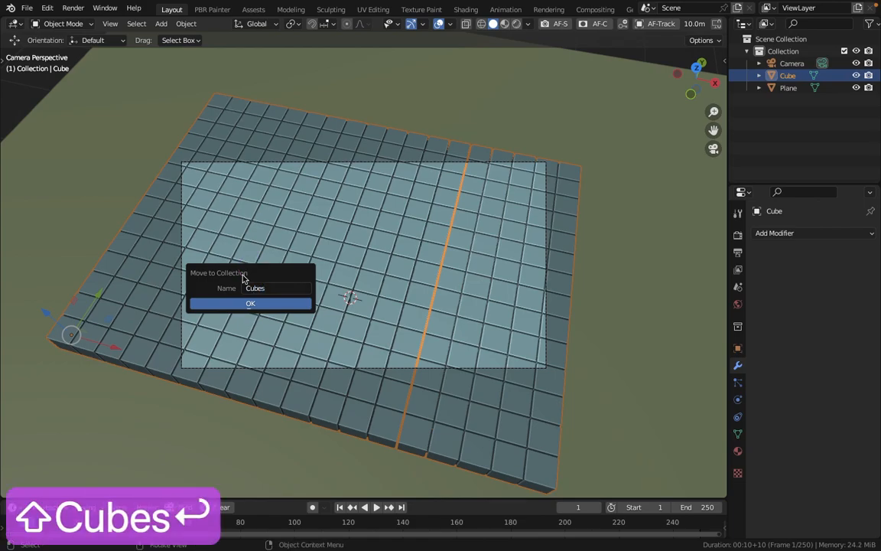
{"action": "left_click", "coordinate": [248, 304]}
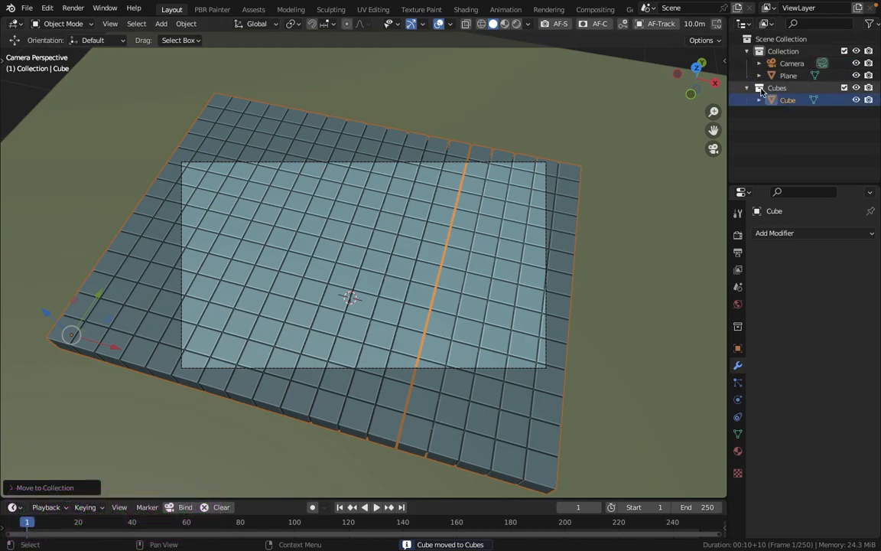
{"action": "left_click", "coordinate": [784, 103]}
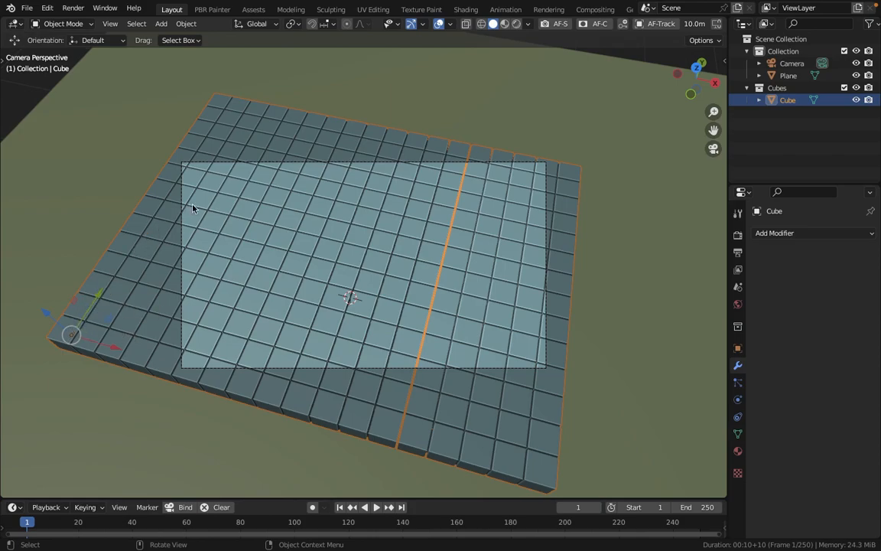
{"action": "left_click", "coordinate": [747, 88]}
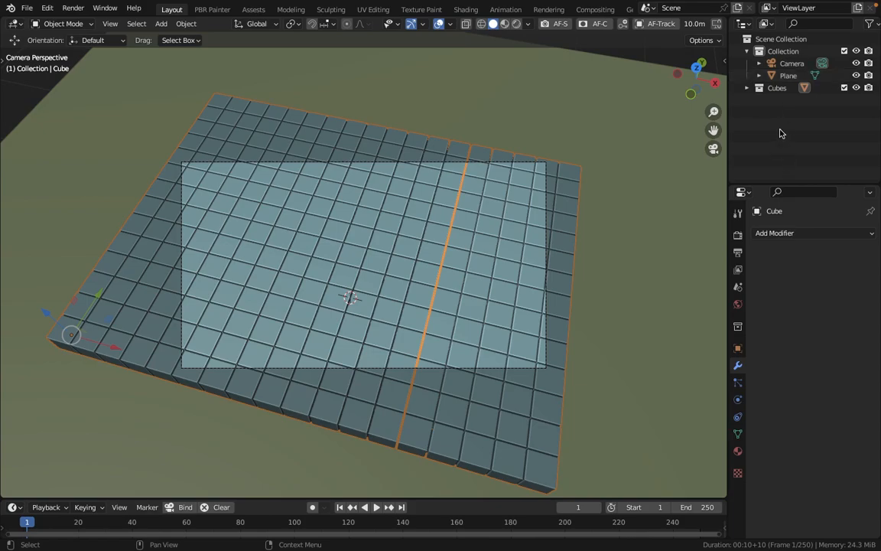
- Select all of the cube grid's geometry in Edit Mode, separate it by loose parts, and return to Object Mode
{"action": "left_click", "coordinate": [65, 24]}
{"action": "left_click", "coordinate": [65, 24]}
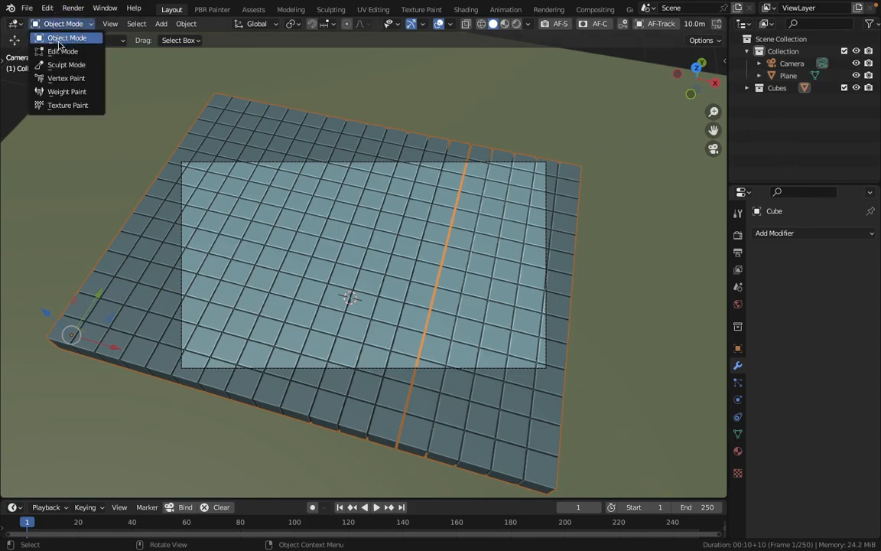
{"action": "left_click", "coordinate": [57, 51]}
{"action": "key", "text": "Tab"}
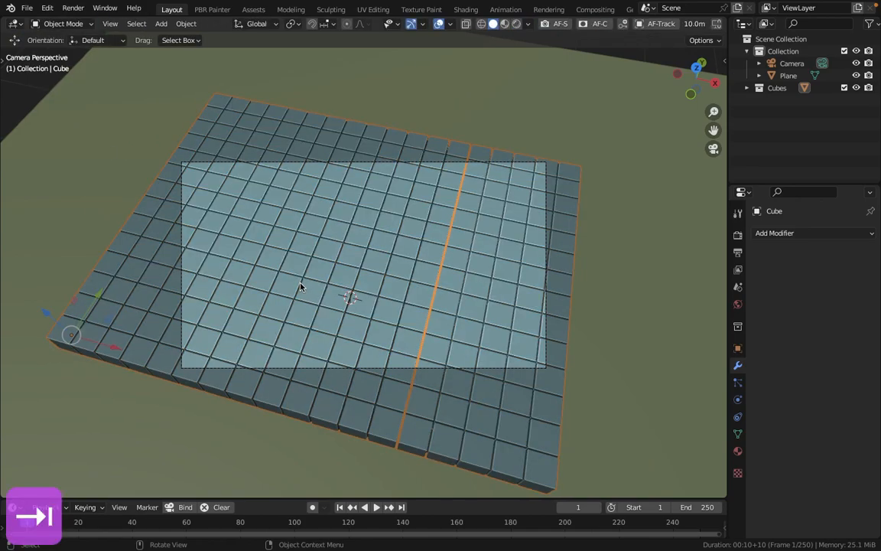
{"action": "key", "text": "Tab"}
{"action": "key", "text": "a"}
{"action": "middle_click_drag", "start_coordinate": [558, 137], "coordinate": [411, 280]}
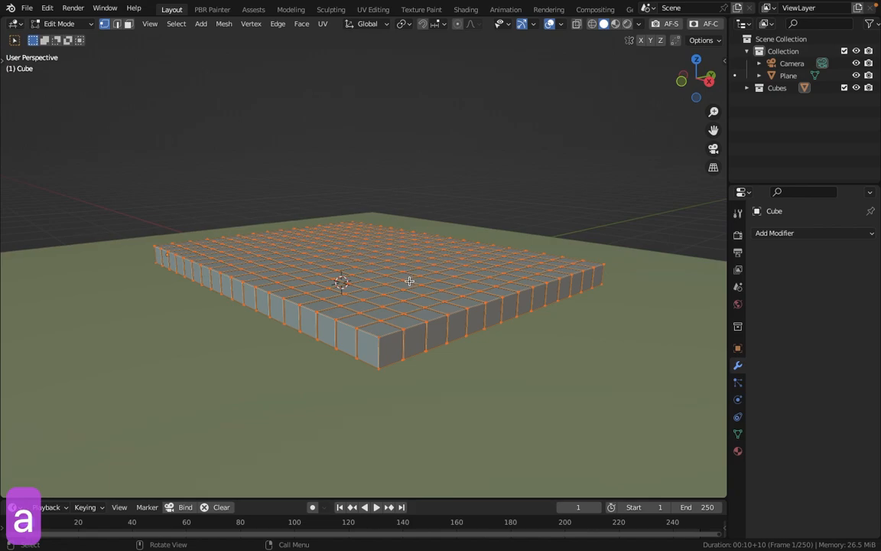
{"action": "key", "text": "p"}
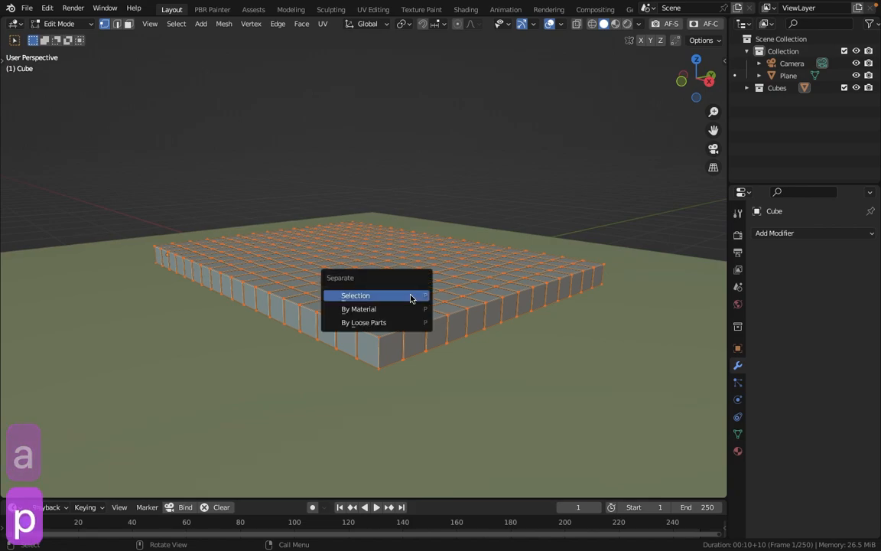
{"action": "left_click", "coordinate": [352, 322]}
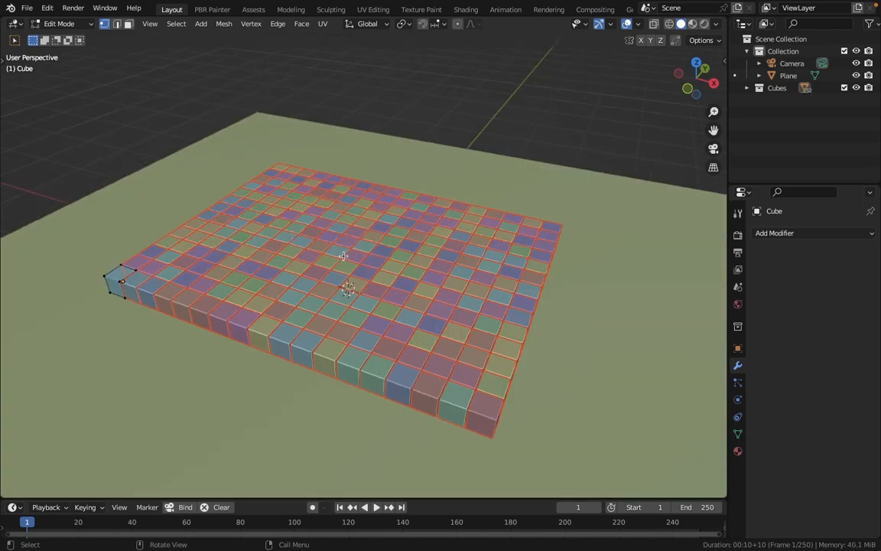
{"action": "left_click", "coordinate": [717, 23]}
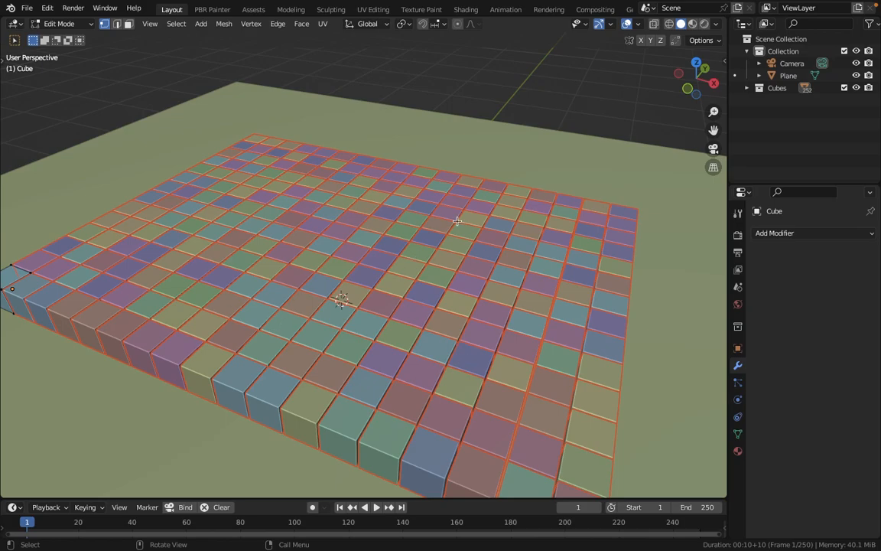
{"action": "key", "text": "Tab"}
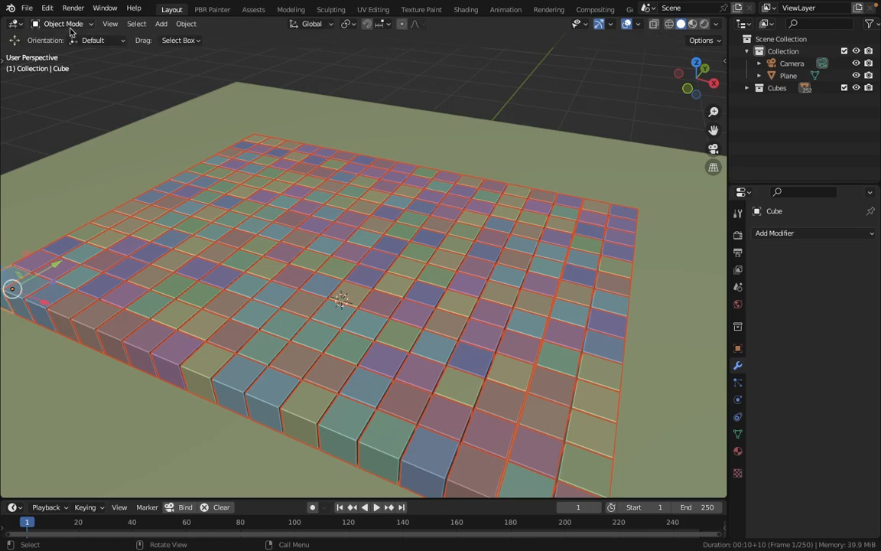
- Review the separate objects in the Cubes collection and select only the cube at the grid's origin corner
{"action": "left_click", "coordinate": [749, 88]}
{"action": "scroll", "coordinate": [768, 145], "scroll_direction": "down", "scroll_amount": 5}
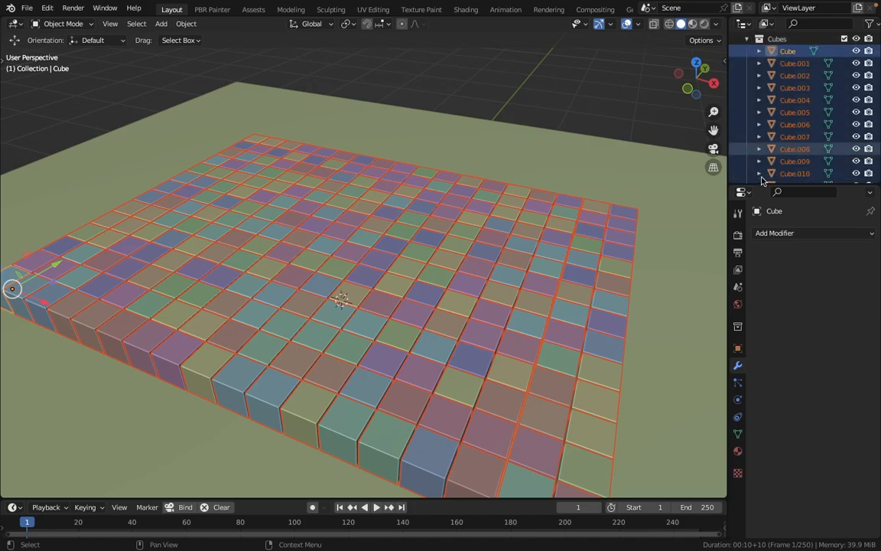
{"action": "scroll", "coordinate": [772, 156], "scroll_direction": "up", "scroll_amount": 5}
{"action": "left_click", "coordinate": [749, 88]}
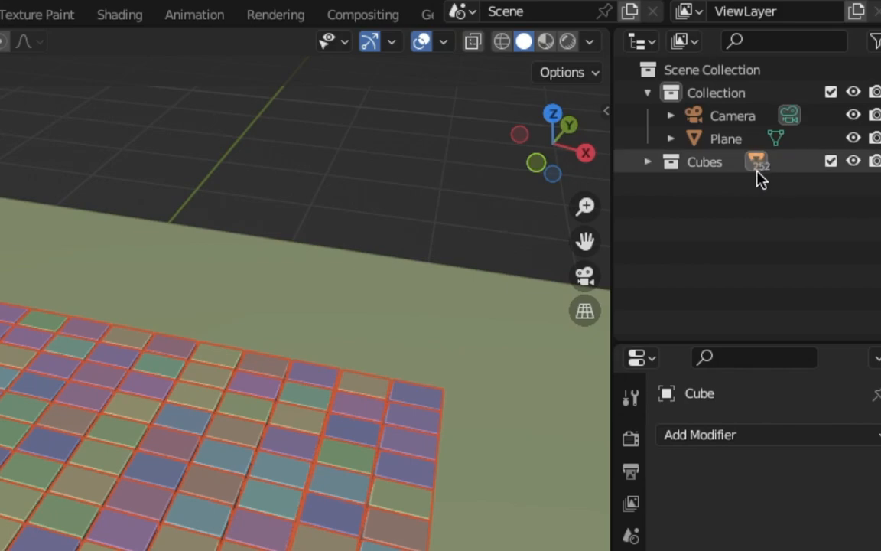
{"action": "key", "text": "alt+a"}
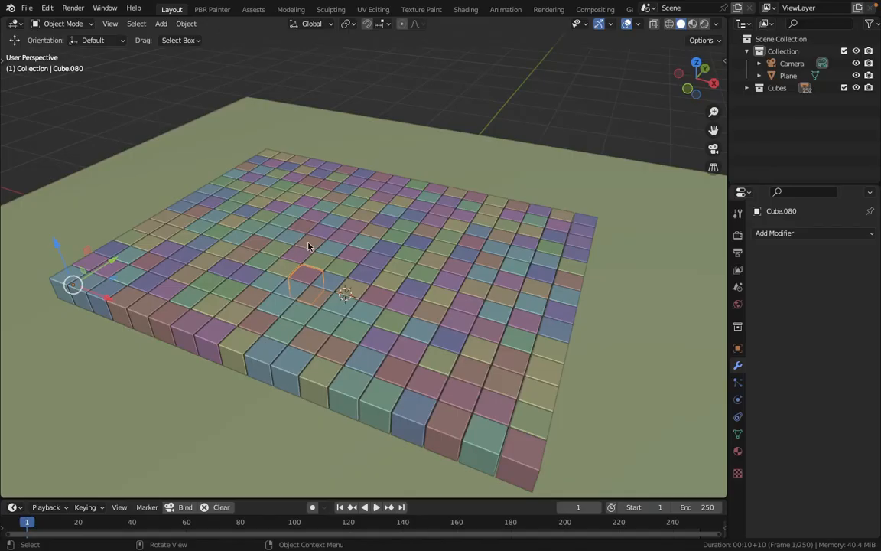
{"action": "left_click", "coordinate": [73, 285]}
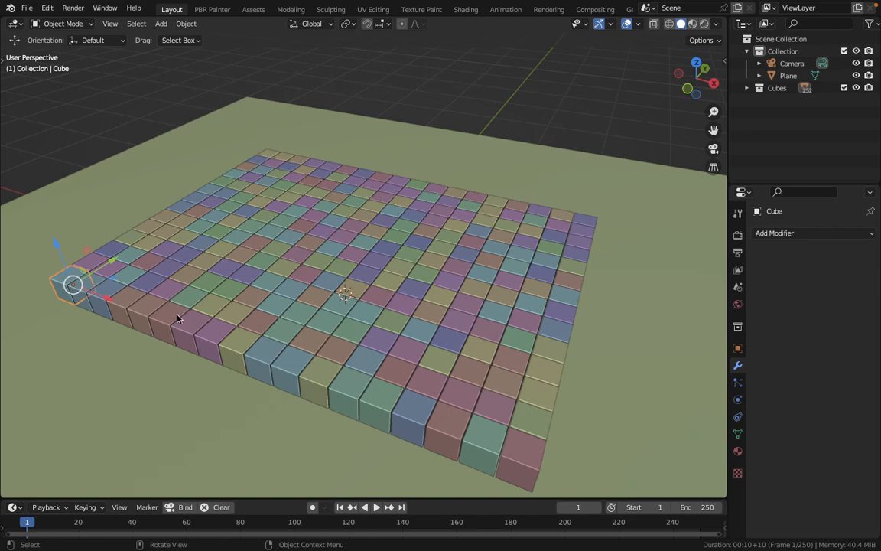
- Try to scale the cube at the grid's origin corner, and cancel the change
{"action": "middle_click_drag", "start_coordinate": [253, 293], "coordinate": [316, 306], "text": "shift"}
{"action": "scroll", "coordinate": [316, 306], "scroll_direction": "down", "scroll_amount": 1}
{"action": "key", "text": "s"}
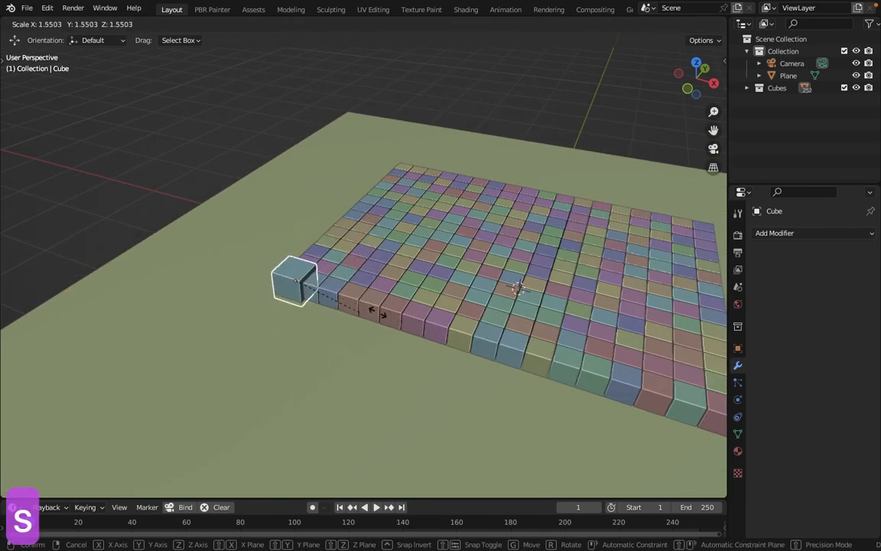
{"action": "key", "text": "Escape"}
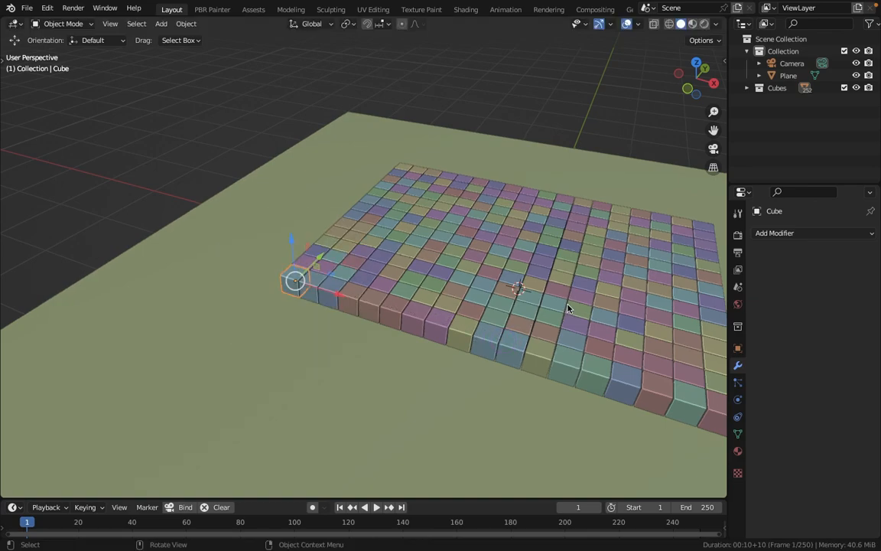
{"action": "middle_click_drag", "start_coordinate": [596, 297], "coordinate": [632, 288]}
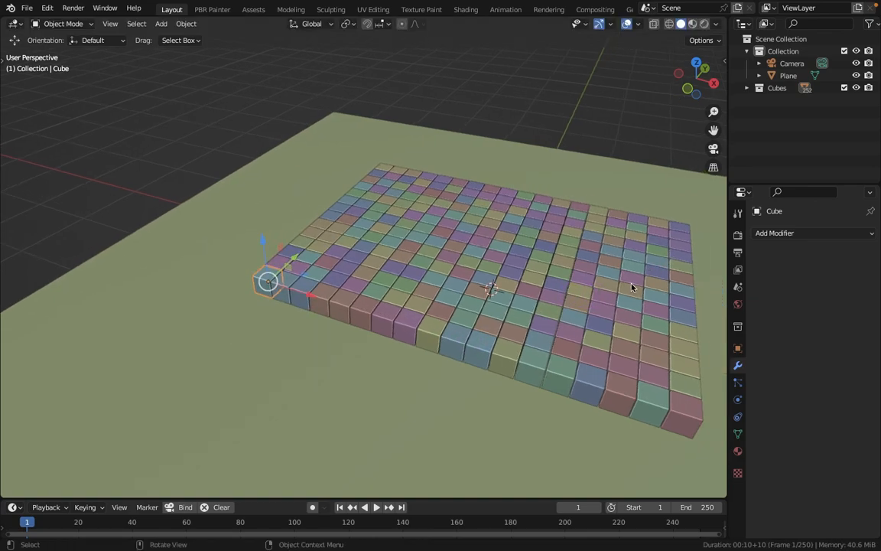
- Try to scale and rotate the cube at the grid's far front corner around the shared origin, cancelling each transform
{"action": "left_click", "coordinate": [677, 413]}
{"action": "scroll", "coordinate": [651, 408], "scroll_direction": "down", "scroll_amount": 2}
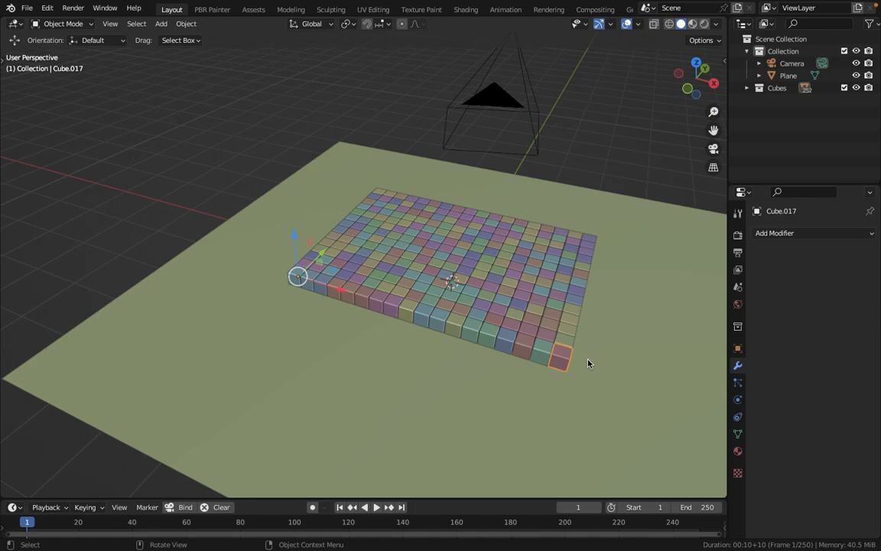
{"action": "key", "text": "s"}
{"action": "right_click", "coordinate": [637, 373]}
{"action": "key", "text": "s"}
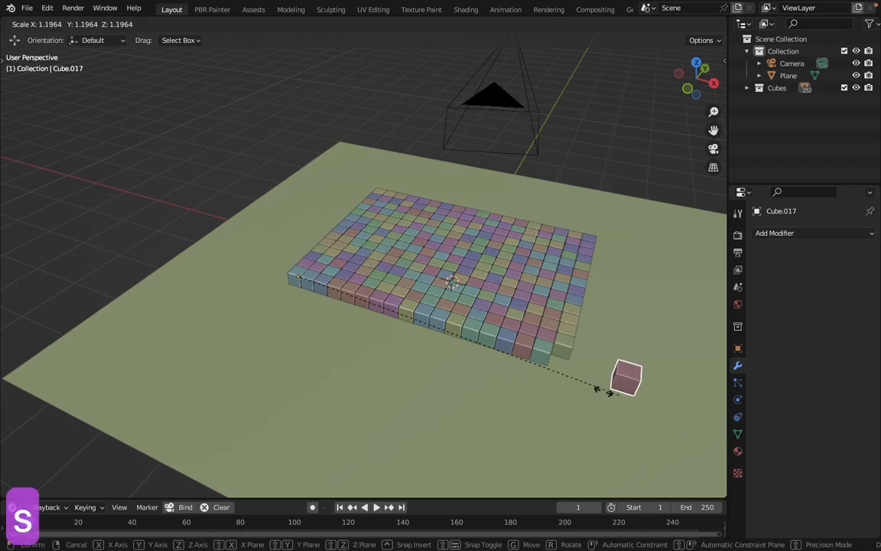
{"action": "right_click", "coordinate": [643, 378]}
{"action": "key", "text": "r"}
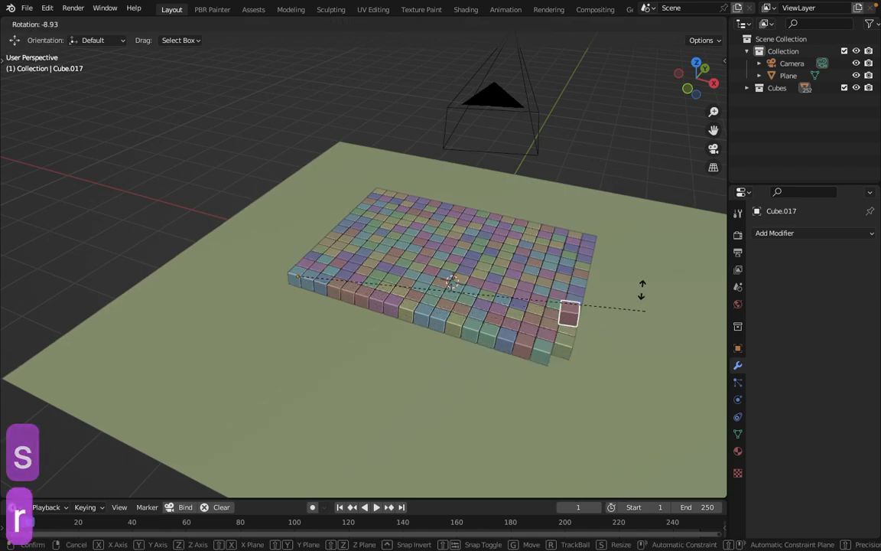
{"action": "right_click", "coordinate": [323, 289]}
- Exclude the plane and camera's collection from the view layer and set the origin of all cubes to their geometry
{"action": "left_click", "coordinate": [469, 258]}
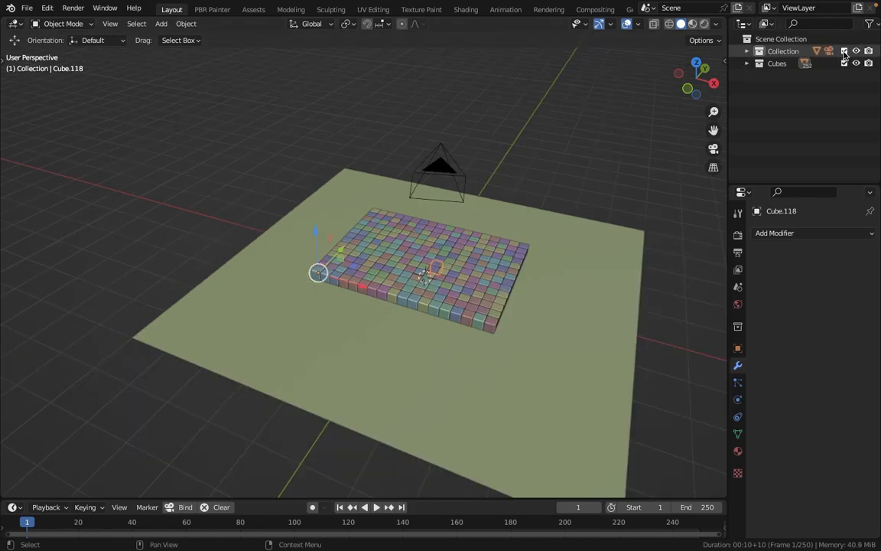
{"action": "left_click", "coordinate": [845, 51]}
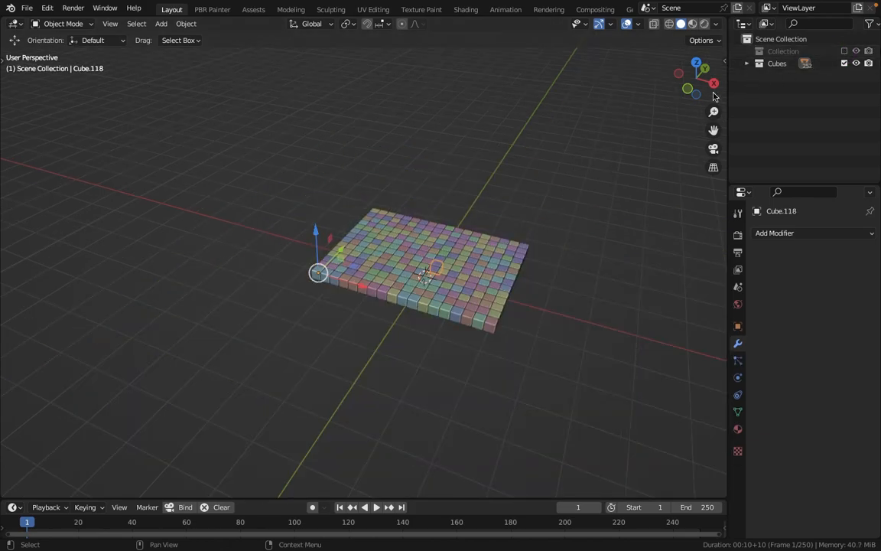
{"action": "scroll", "coordinate": [249, 324], "scroll_direction": "up", "scroll_amount": 5}
{"action": "key", "text": "a"}
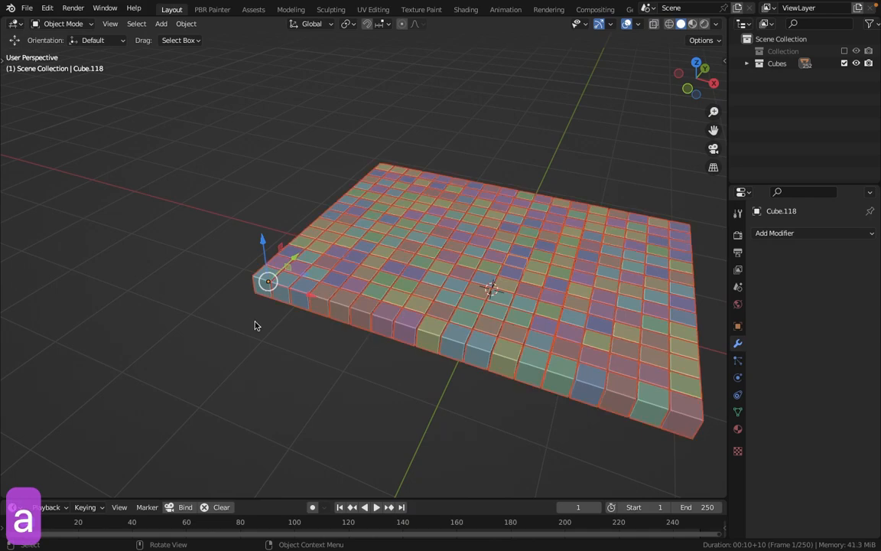
{"action": "key", "text": "a"}
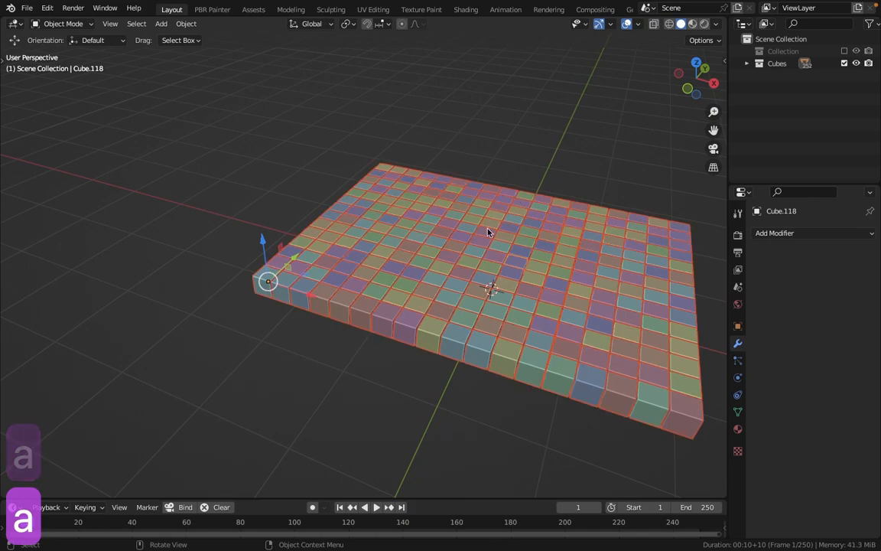
{"action": "right_click", "coordinate": [313, 241]}
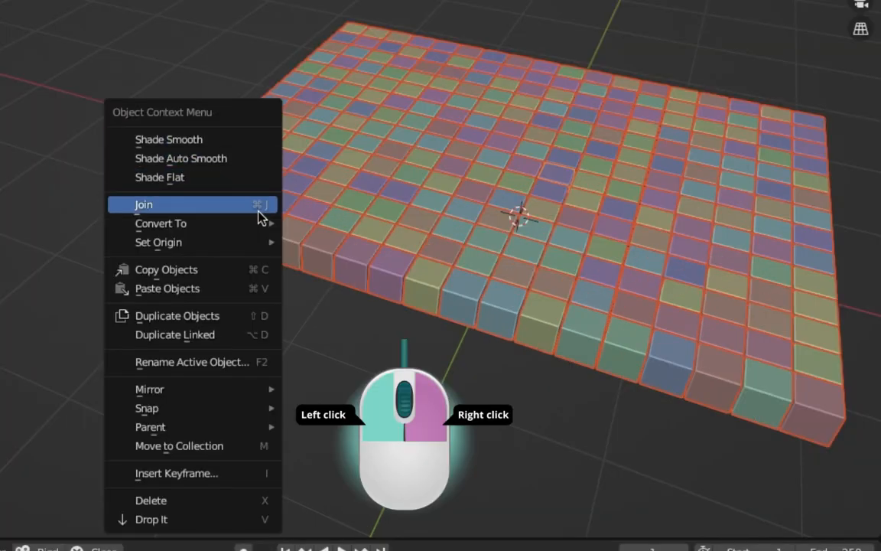
{"action": "mouse_move", "coordinate": [217, 240]}
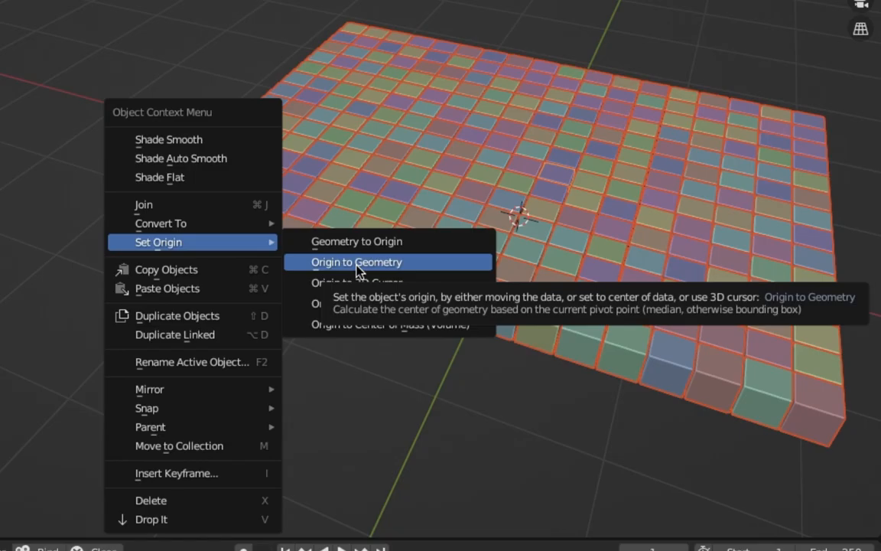
{"action": "left_click", "coordinate": [357, 262]}
- Test the new origins by scaling and rotating only the front corner cube, cancelling each transform
{"action": "middle_click_drag", "start_coordinate": [520, 306], "coordinate": [478, 258]}
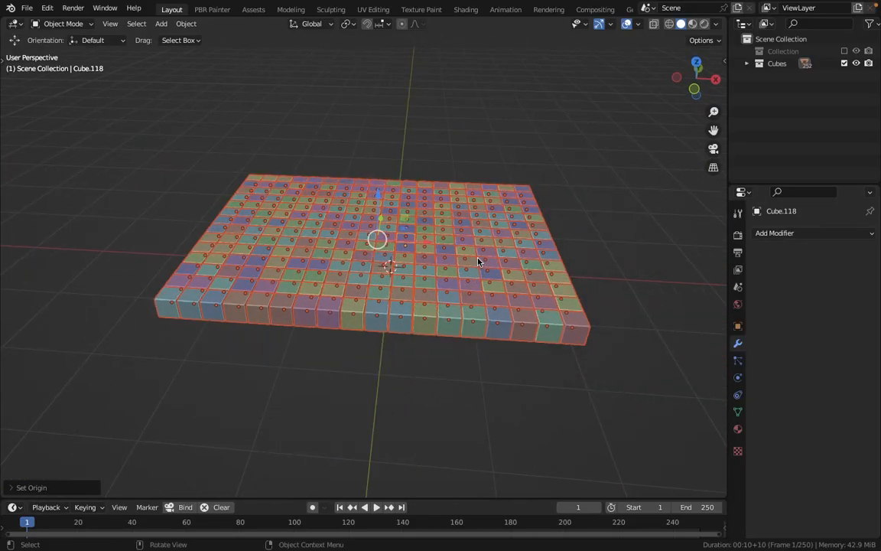
{"action": "left_click", "coordinate": [483, 259]}
{"action": "left_click", "coordinate": [589, 329]}
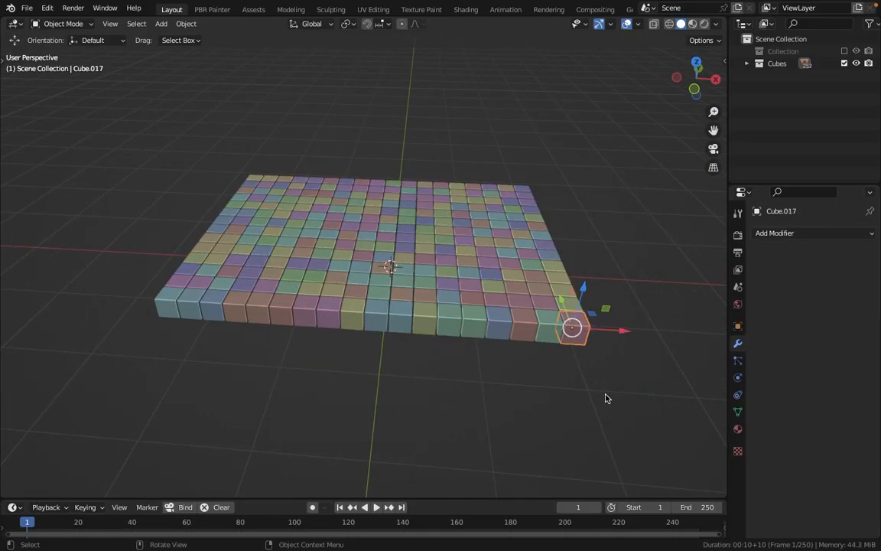
{"action": "key", "text": "s"}
{"action": "right_click", "coordinate": [21, 358]}
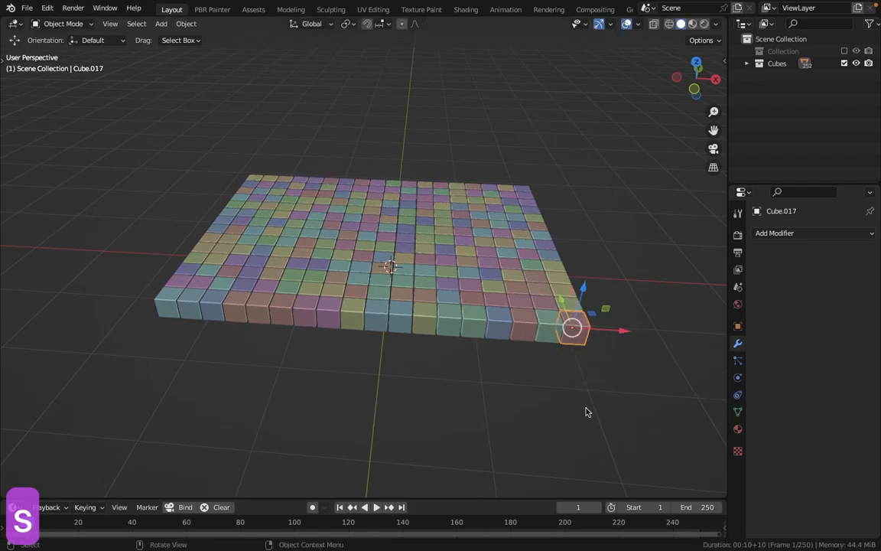
{"action": "key", "text": "r"}
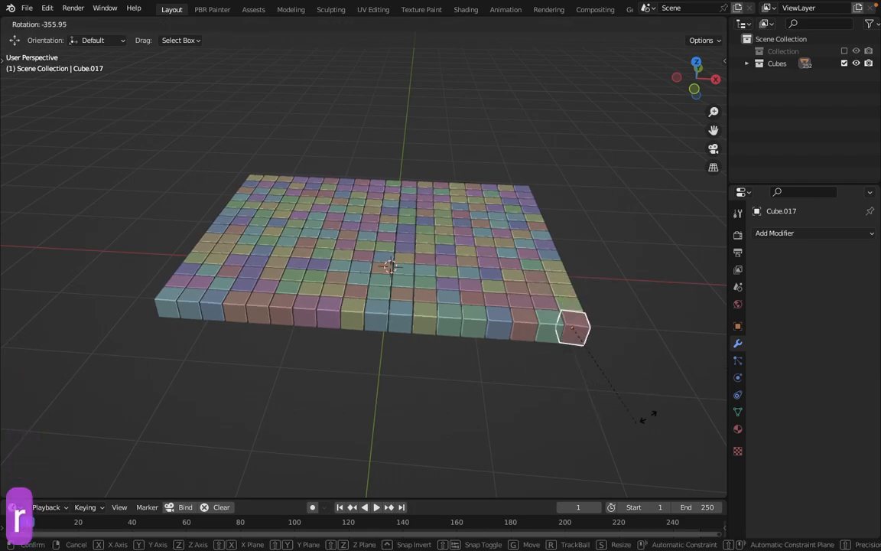
{"action": "right_click", "coordinate": [611, 305]}
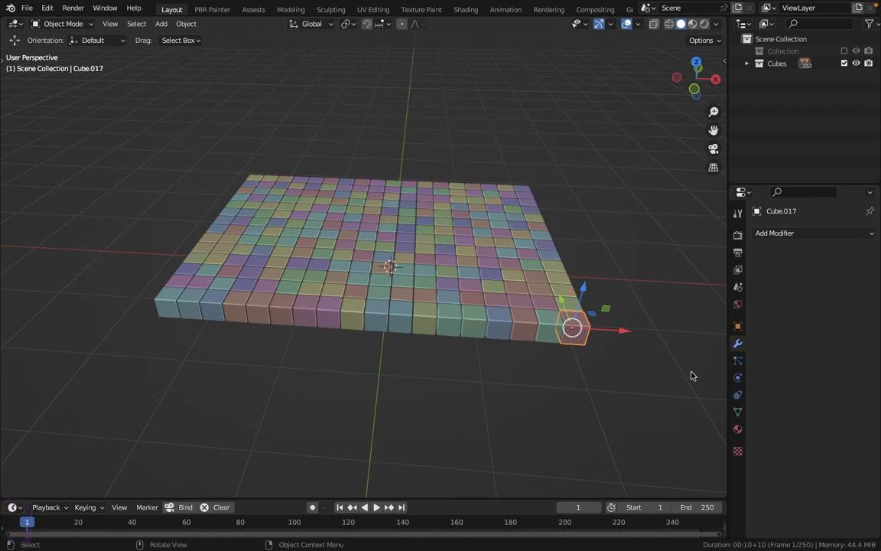
- Include the plane and camera's collection in the view layer again and save the file
{"action": "left_click", "coordinate": [737, 326]}
{"action": "left_click", "coordinate": [737, 235]}
{"action": "left_click", "coordinate": [844, 51]}
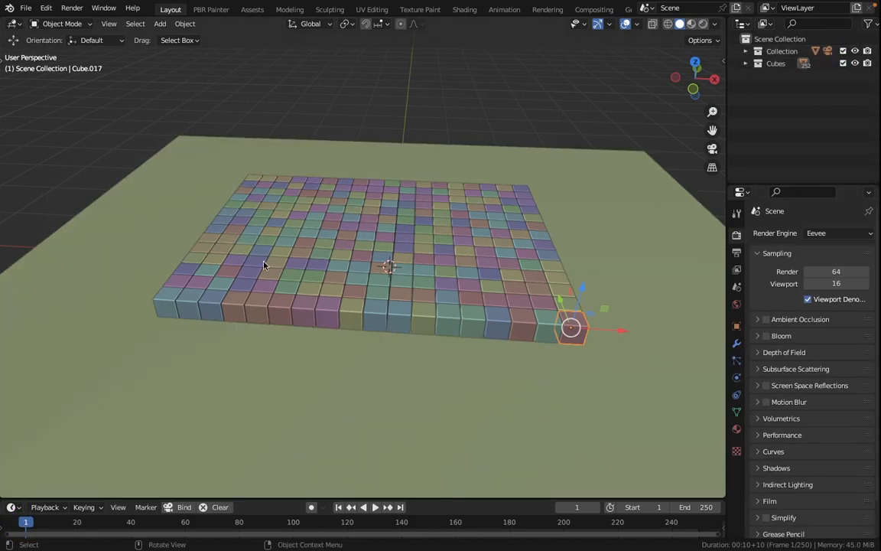
{"action": "middle_click_drag", "start_coordinate": [293, 250], "coordinate": [585, 221]}
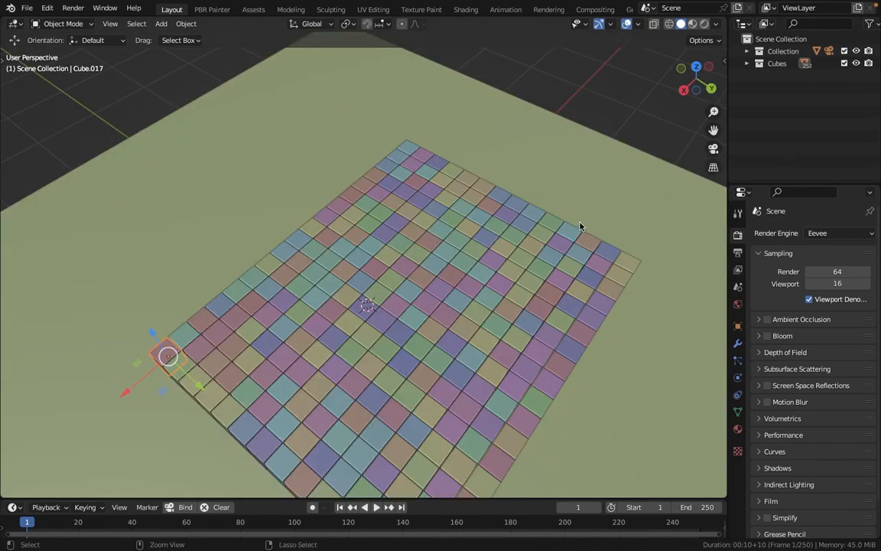
{"action": "key", "text": "super+s"}
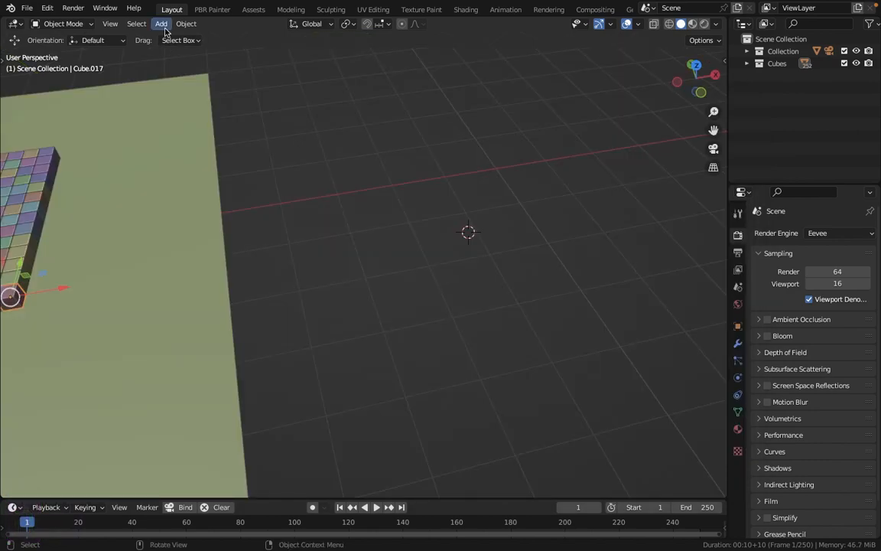
- Add a 0.5 m cube at the 3D cursor beside the plane and move it about 1.56 m along negative X
{"action": "left_click", "coordinate": [161, 23]}
{"action": "mouse_move", "coordinate": [162, 37]}
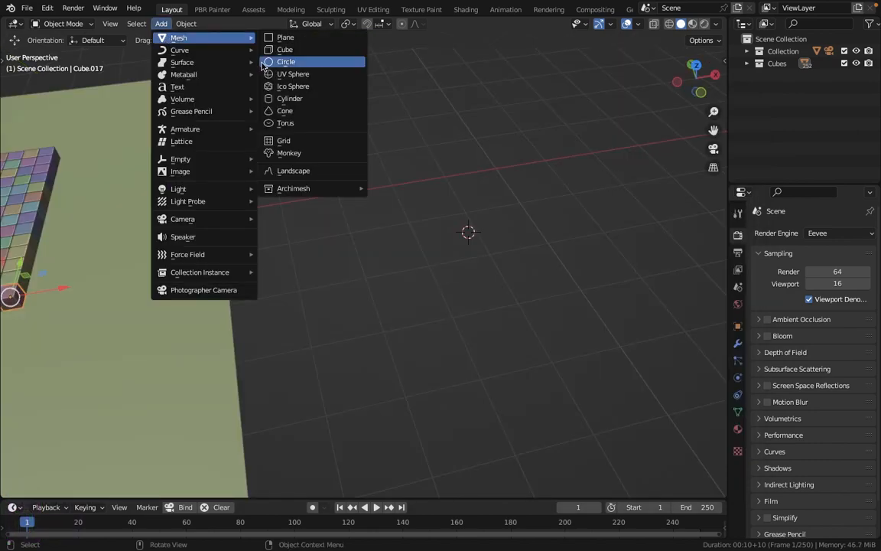
{"action": "left_click", "coordinate": [284, 49]}
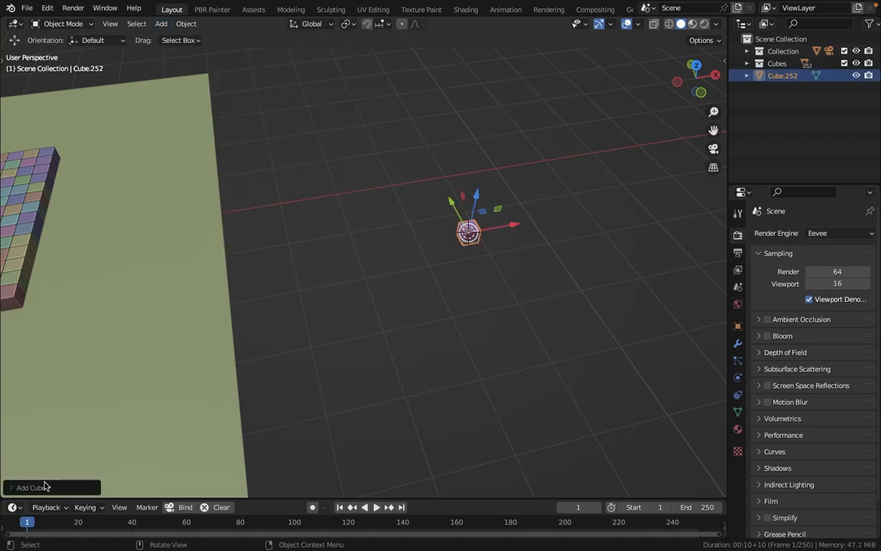
{"action": "left_click", "coordinate": [43, 486]}
{"action": "left_click", "coordinate": [130, 387]}
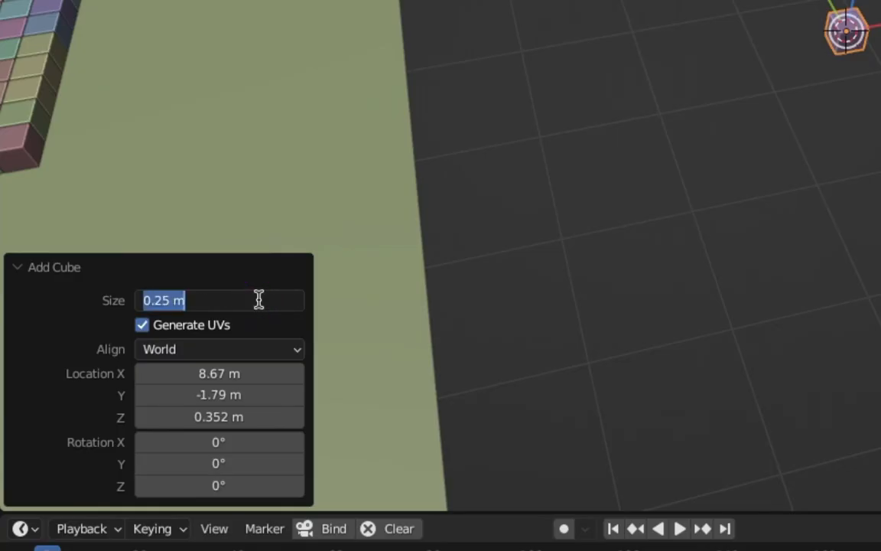
{"action": "type", "text": "0"}
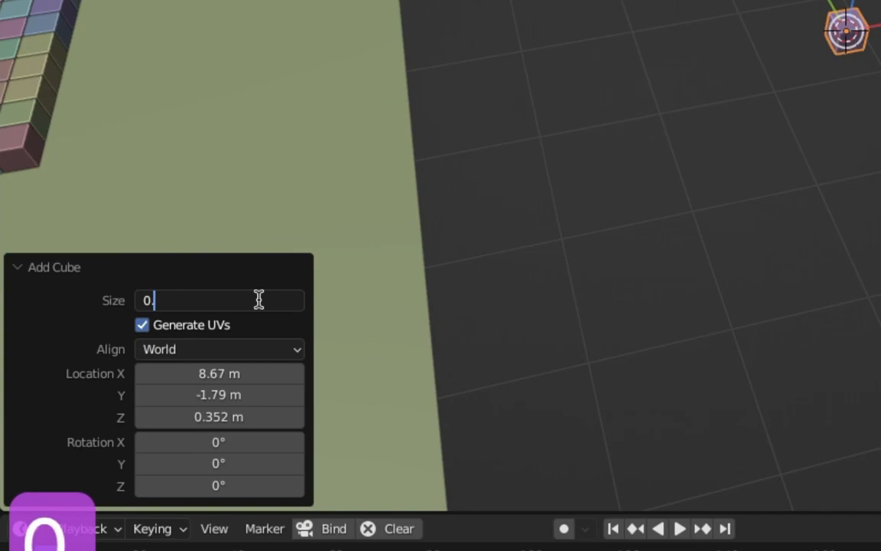
{"action": "type", "text": ".5"}
{"action": "key", "text": "Return"}
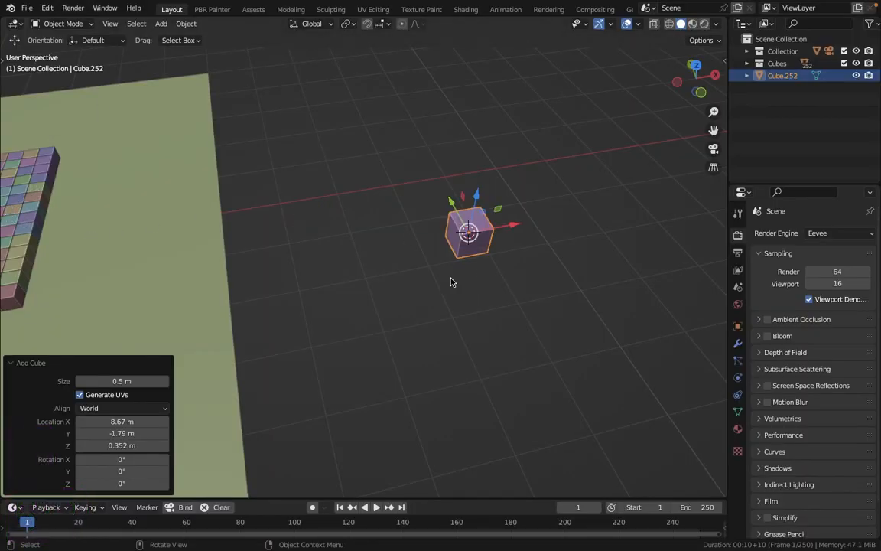
{"action": "scroll", "coordinate": [462, 280], "scroll_direction": "down", "scroll_amount": 4}
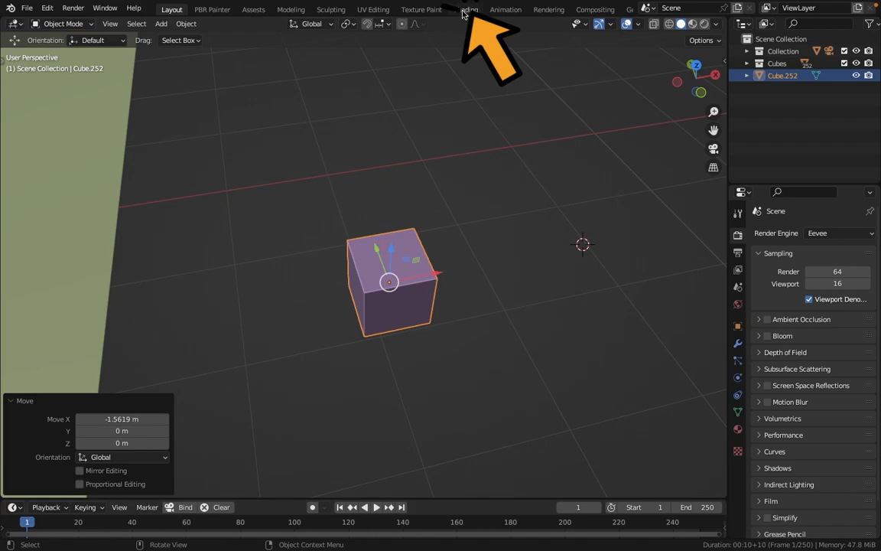
- Create a new material named Somrender for the 0.5 m cube in the Shading workspace
{"action": "left_click", "coordinate": [468, 9]}
{"action": "mouse_move", "coordinate": [602, 197]}
{"action": "middle_mouse_down"}
{"action": "mouse_move", "coordinate": [407, 214]}
{"action": "mouse_move", "coordinate": [374, 197]}
{"action": "mouse_move", "coordinate": [554, 209]}
{"action": "middle_mouse_up"}
{"action": "left_click", "coordinate": [438, 321]}
{"action": "left_click", "coordinate": [496, 322]}
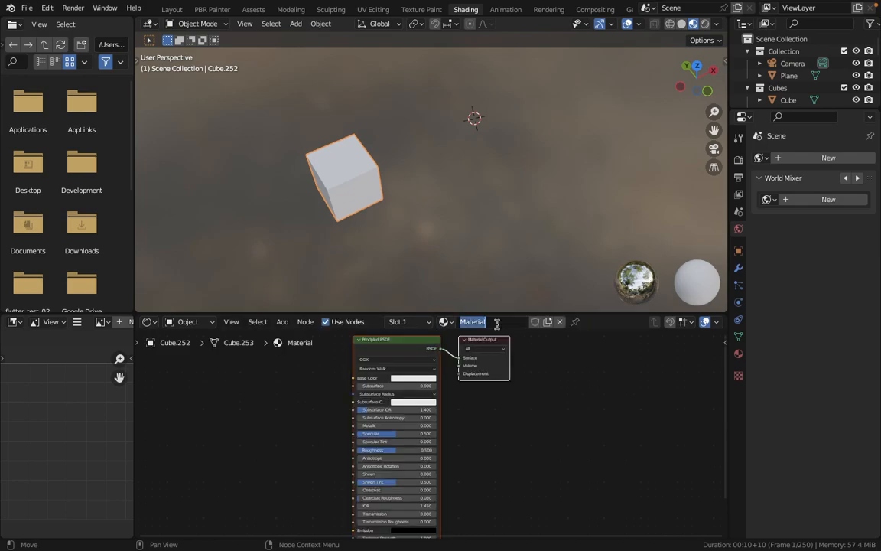
{"action": "type", "text": "Sm"}
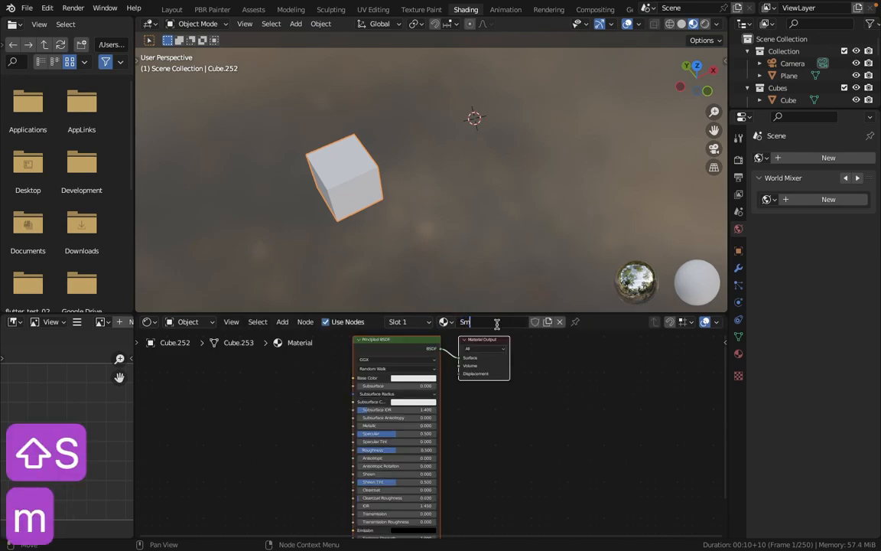
{"action": "key", "text": "BackSpace"}
{"action": "key", "text": "BackSpace"}
{"action": "type", "text": "Somrender"}
{"action": "key", "text": "Return"}
{"action": "scroll", "coordinate": [564, 403], "scroll_direction": "up", "scroll_amount": 5}
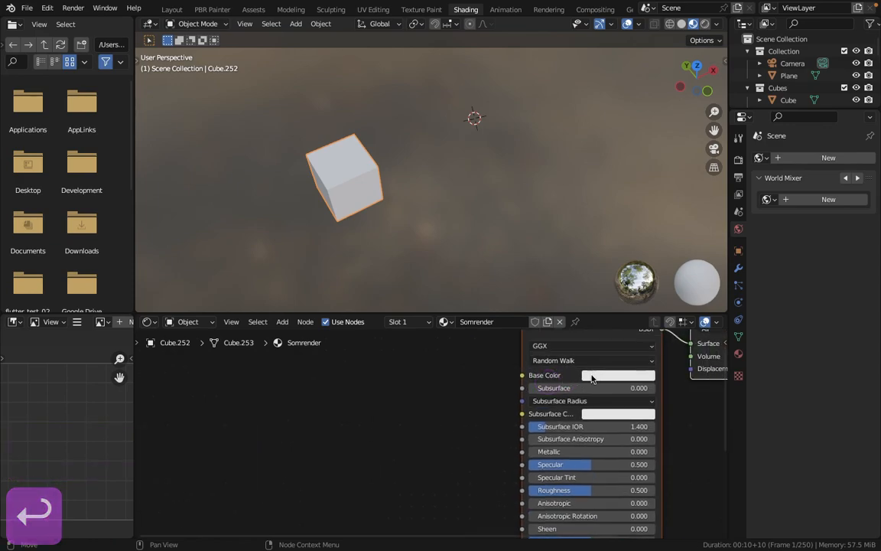
{"action": "left_click", "coordinate": [595, 376]}
{"action": "mouse_move", "coordinate": [619, 263]}
{"action": "left_mouse_down"}
{"action": "mouse_move", "coordinate": [635, 207]}
{"action": "mouse_move", "coordinate": [666, 225]}
{"action": "mouse_move", "coordinate": [653, 287]}
{"action": "mouse_move", "coordinate": [631, 250]}
{"action": "left_mouse_up"}
{"action": "left_click", "coordinate": [471, 407]}
{"action": "left_click_drag", "start_coordinate": [522, 375], "coordinate": [460, 379]}
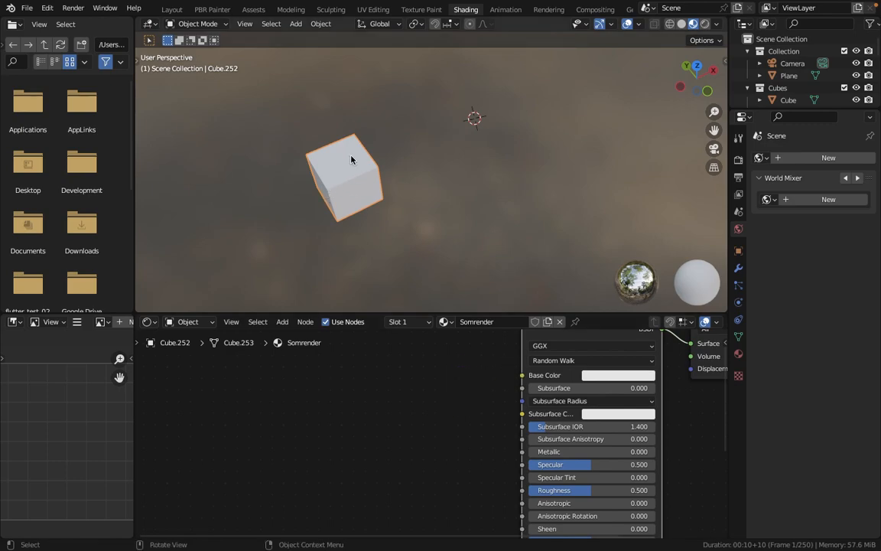
- Add an Image Texture node with its Color output linked to the Principled BSDF's Base Color
{"action": "left_click_drag", "start_coordinate": [523, 375], "coordinate": [396, 375]}
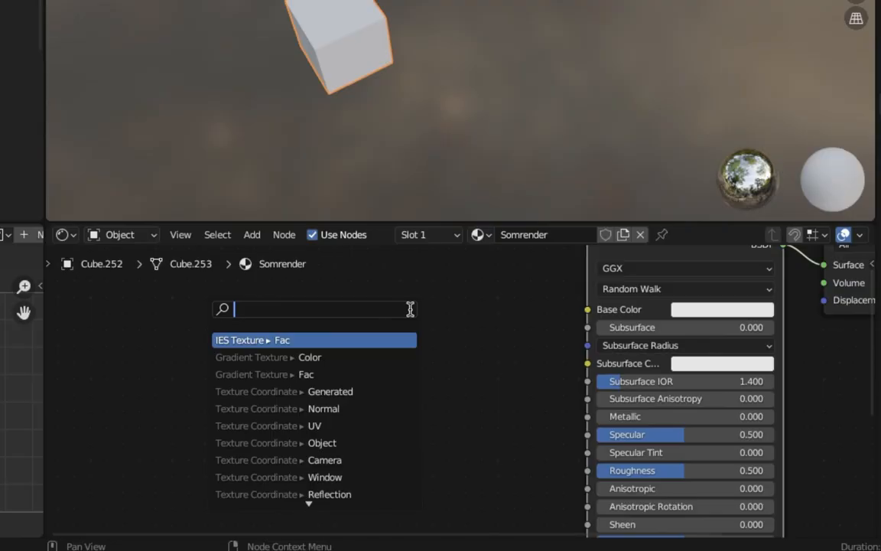
{"action": "type", "text": "image"}
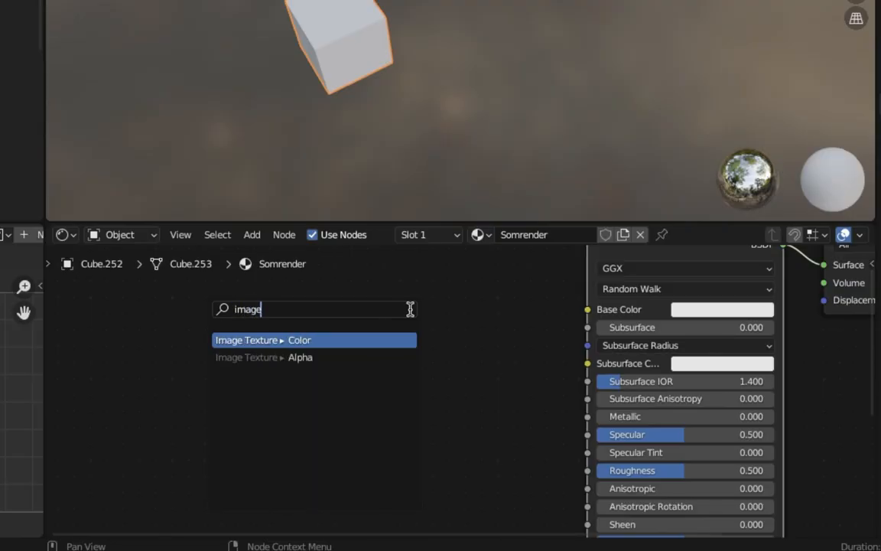
{"action": "left_click", "coordinate": [299, 339]}
{"action": "left_click", "coordinate": [281, 335]}
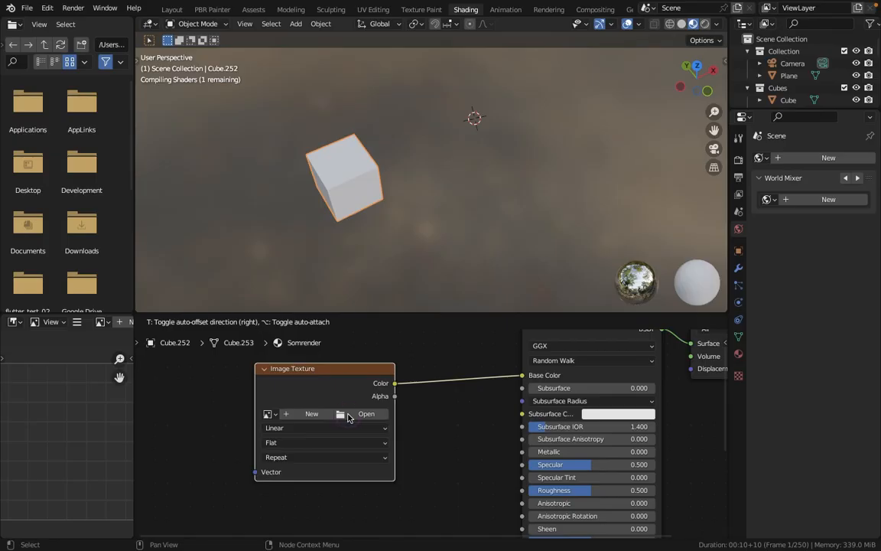
- Load Som_render.png from the Google Drive render folder into the Image Texture node
{"action": "left_click", "coordinate": [348, 416]}
{"action": "key", "text": "super+space"}
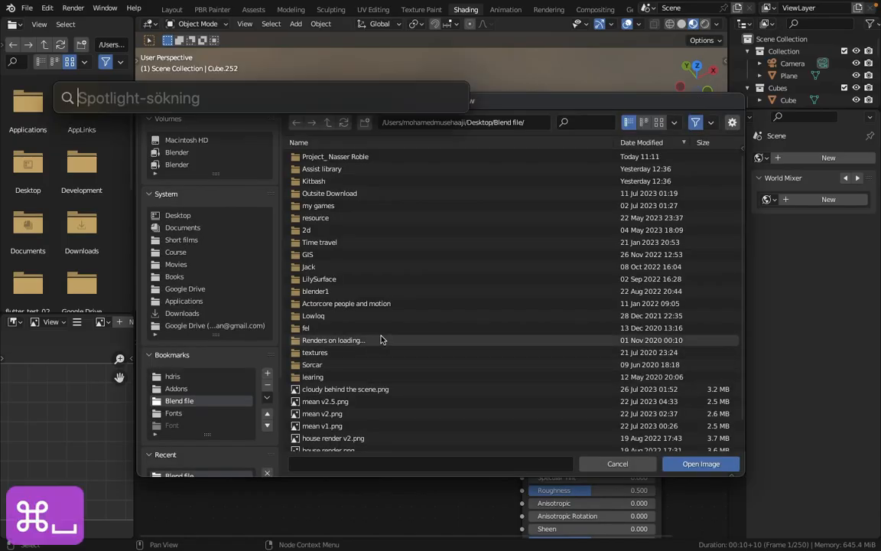
{"action": "type", "text": "somrender"}
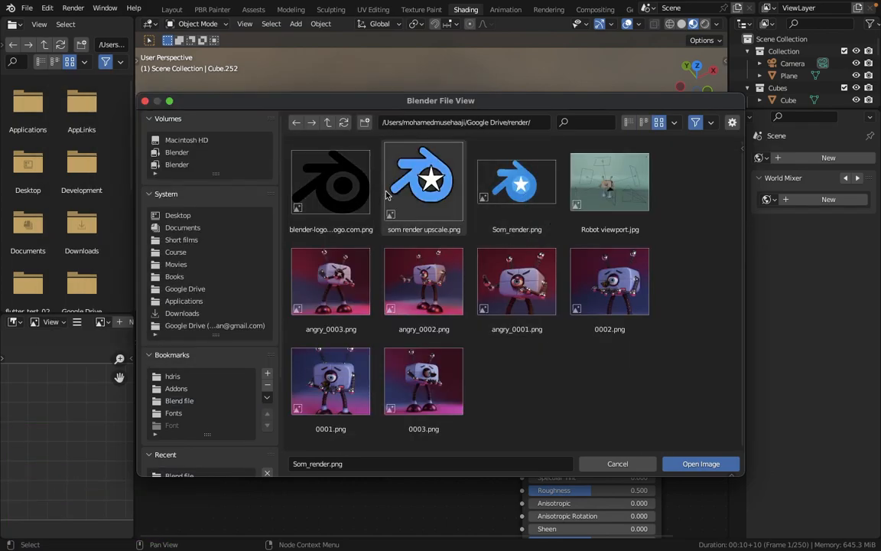
{"action": "double_click", "coordinate": [532, 198]}
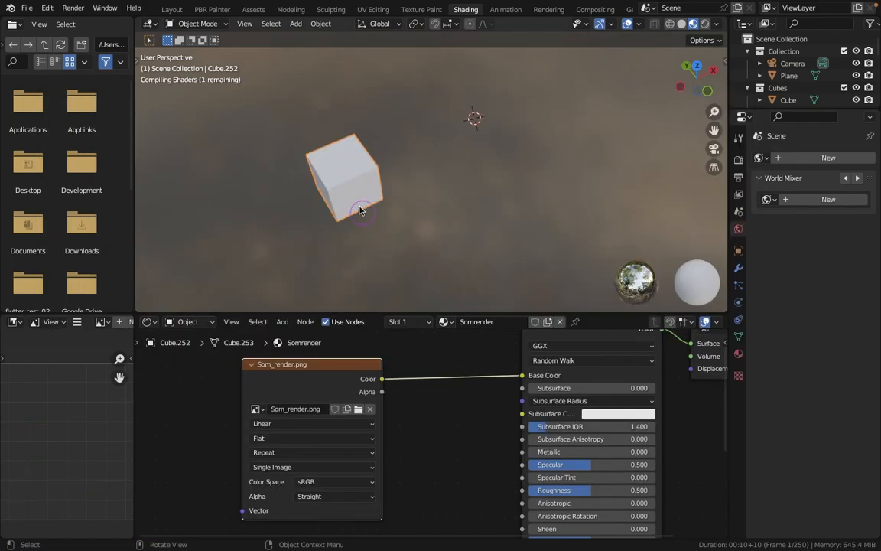
- Unwrap all faces of the 0.5 m cube with Cube Projection in Edit Mode
{"action": "middle_click_drag", "start_coordinate": [357, 178], "coordinate": [358, 177]}
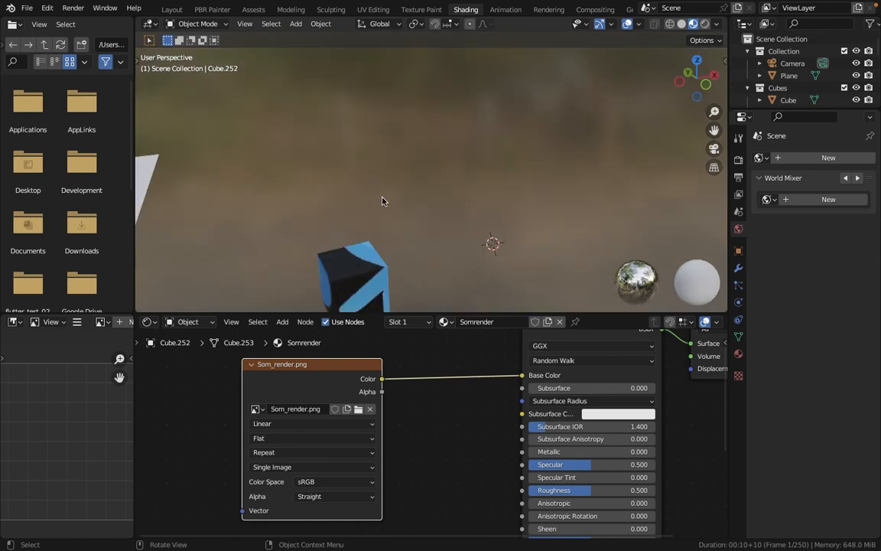
{"action": "middle_click_drag", "start_coordinate": [341, 248], "coordinate": [438, 180]}
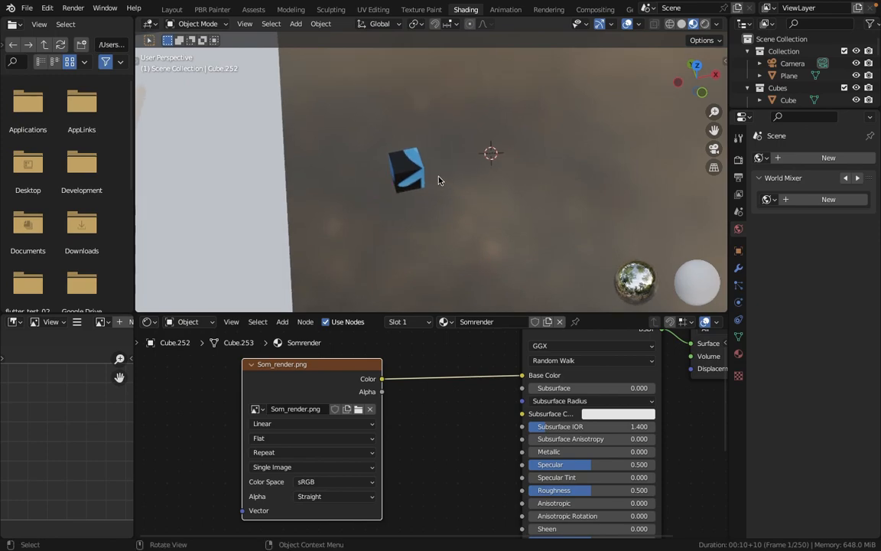
{"action": "key", "text": "Tab"}
{"action": "key", "text": "Tab"}
{"action": "left_click", "coordinate": [195, 24]}
{"action": "left_click", "coordinate": [199, 52]}
{"action": "key", "text": "a"}
{"action": "key", "text": "u"}
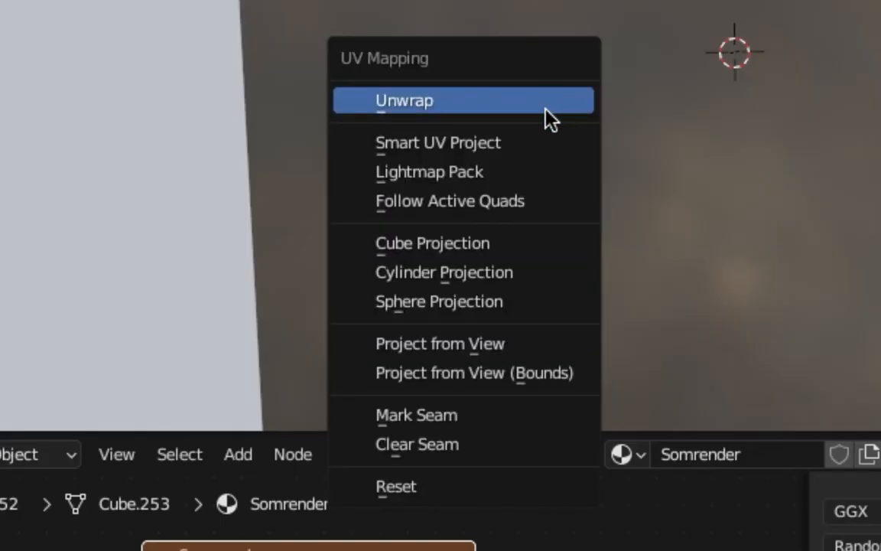
{"action": "left_click", "coordinate": [484, 247]}
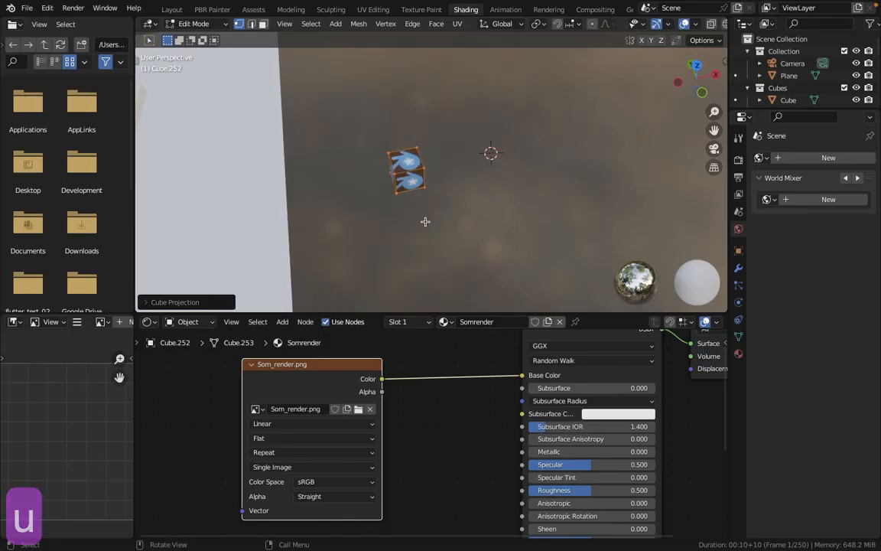
{"action": "scroll", "coordinate": [397, 167], "scroll_direction": "up", "scroll_amount": 4}
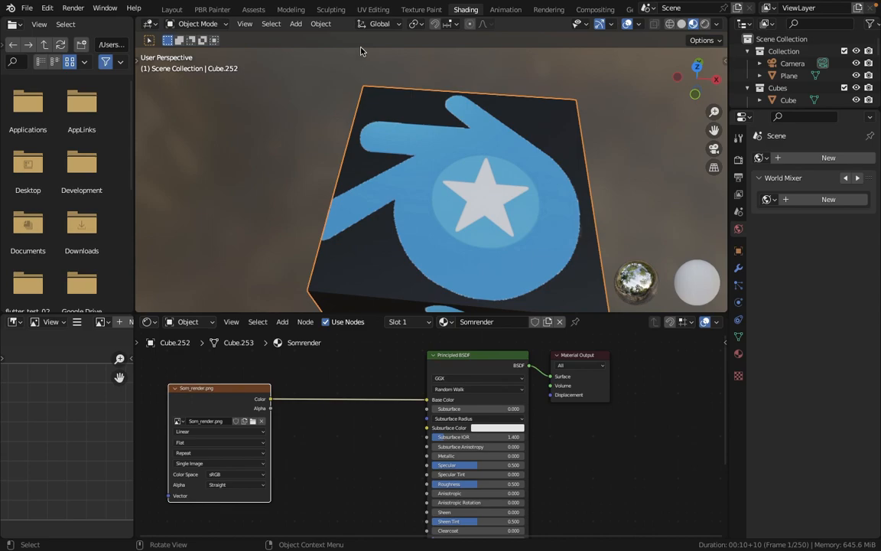
- Widen the cube's UVs along X in UV Editing until they cover the whole logo, checking the result in the Shading workspace
{"action": "left_click", "coordinate": [374, 9]}
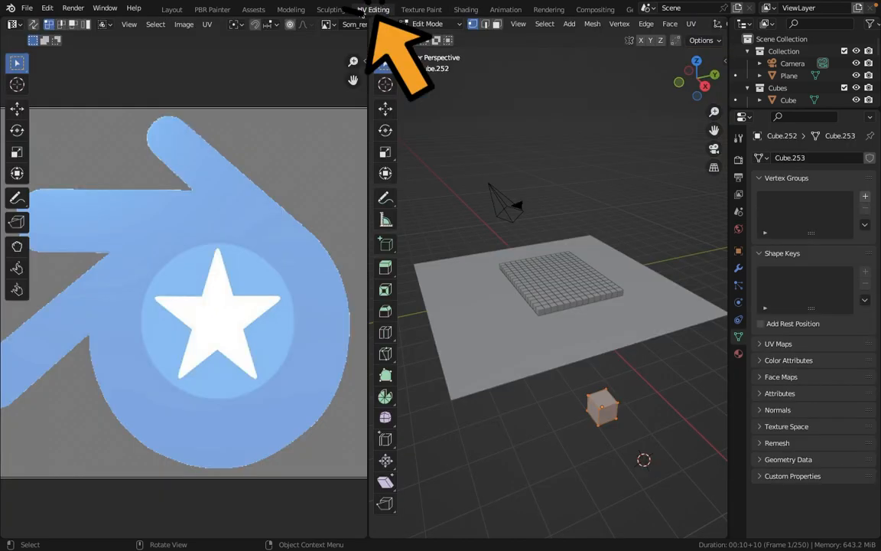
{"action": "scroll", "coordinate": [75, 271], "scroll_direction": "down", "scroll_amount": 1}
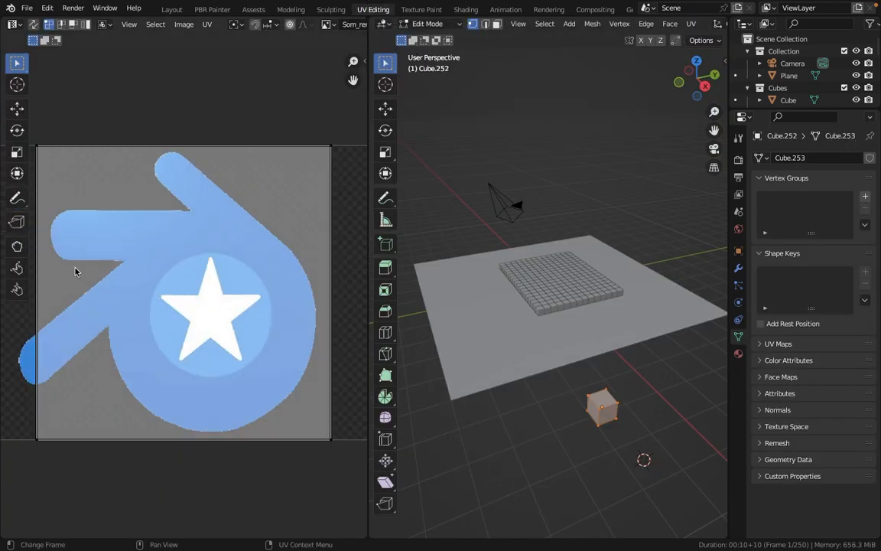
{"action": "scroll", "coordinate": [75, 271], "scroll_direction": "down", "scroll_amount": 4}
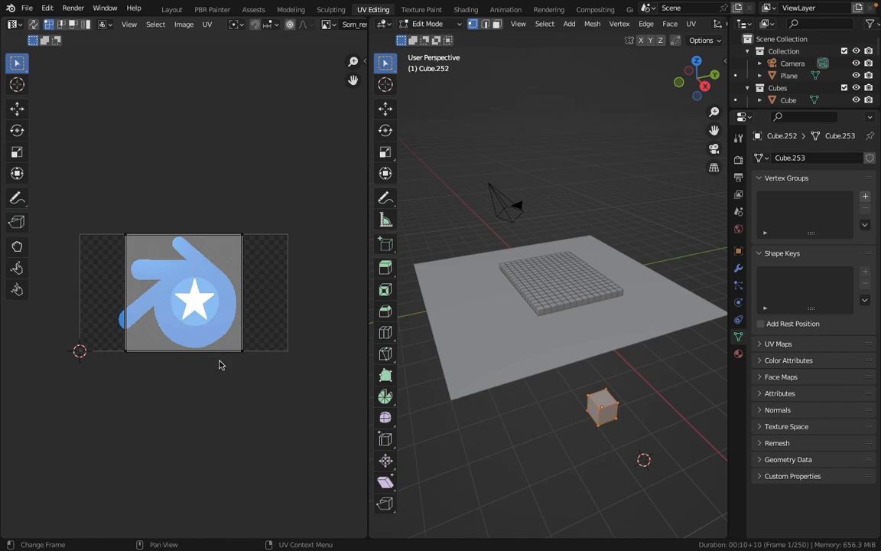
{"action": "key", "text": "a"}
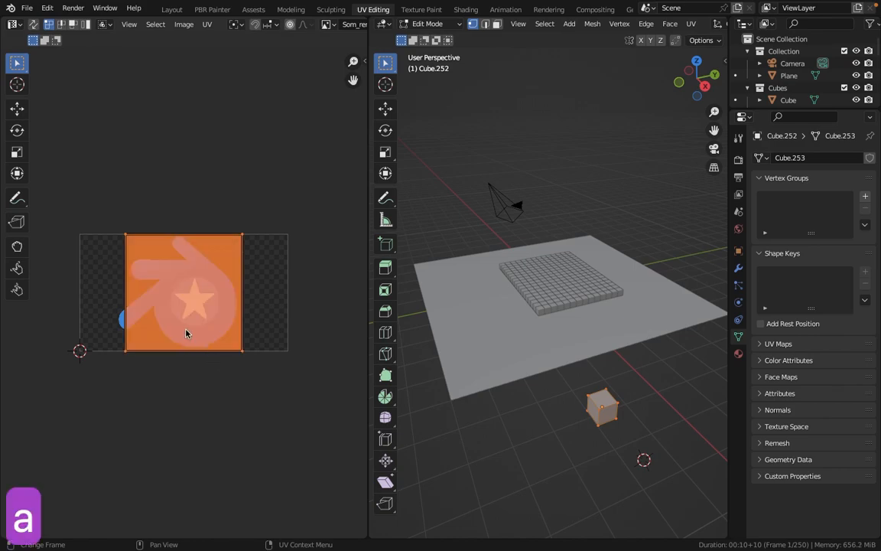
{"action": "key", "text": "s"}
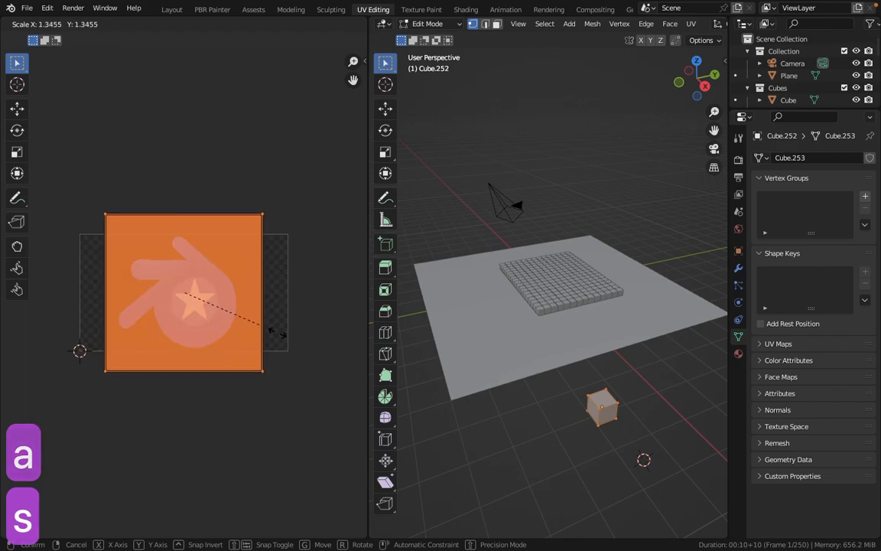
{"action": "left_click", "coordinate": [273, 343]}
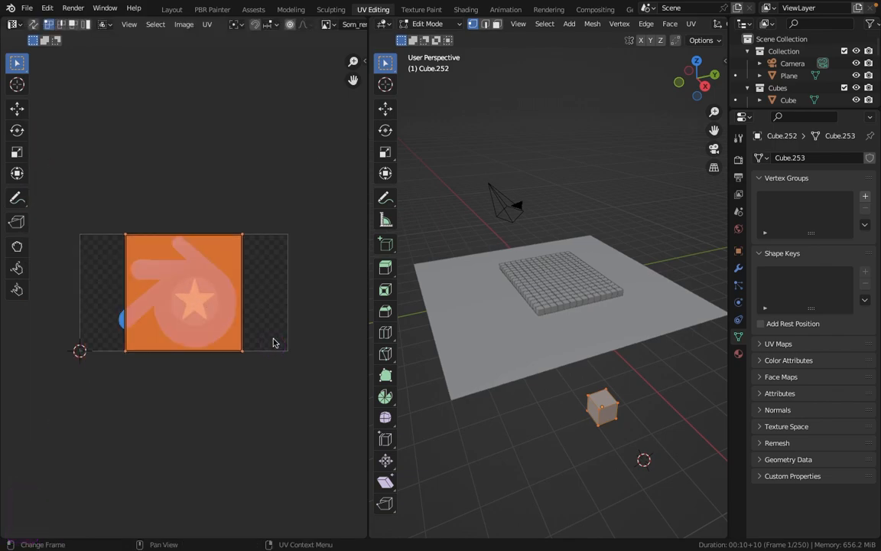
{"action": "key", "text": "s"}
{"action": "key", "text": "x"}
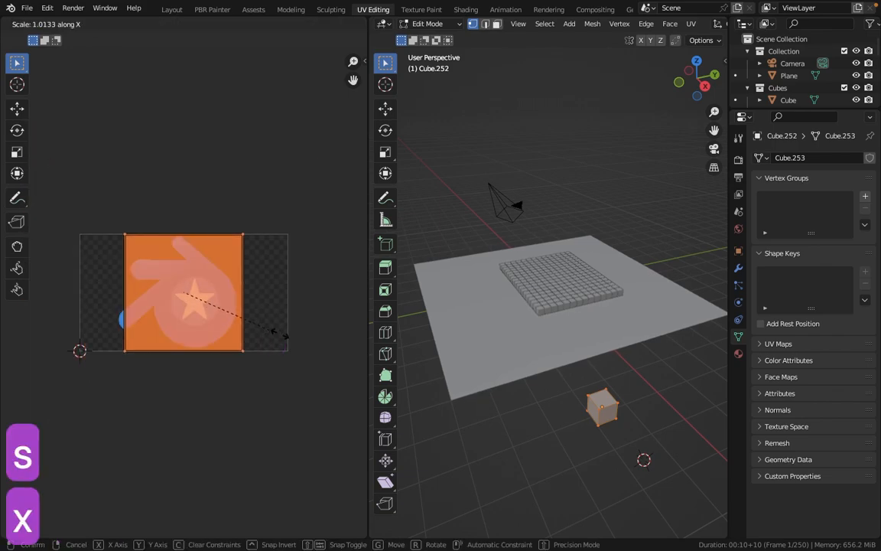
{"action": "left_click", "coordinate": [300, 338]}
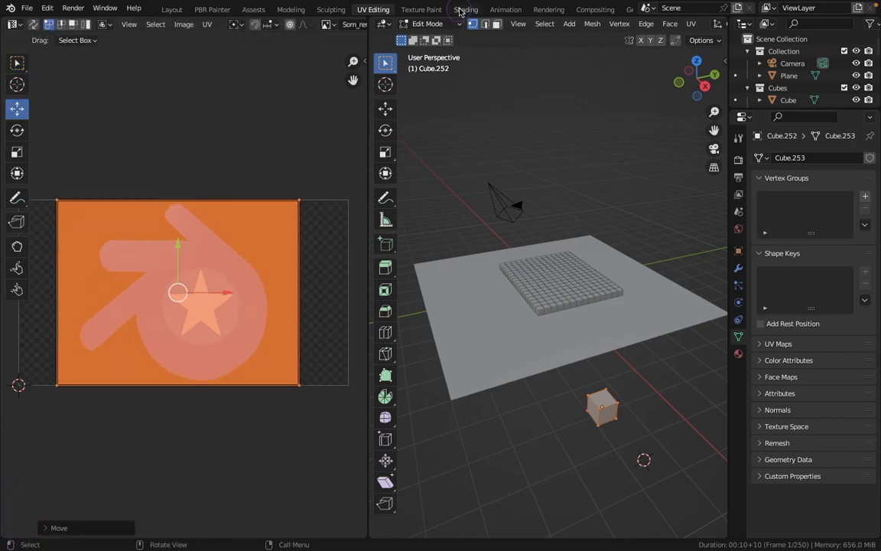
{"action": "left_click", "coordinate": [462, 10]}
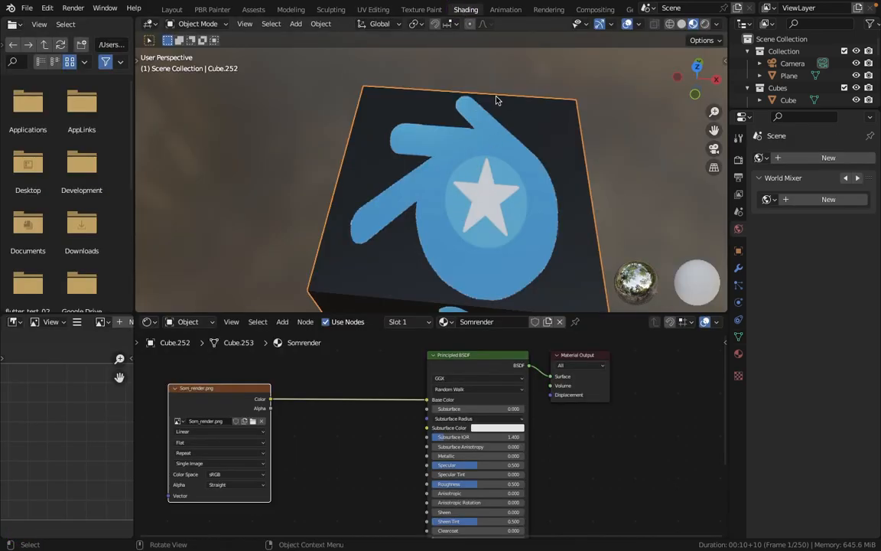
{"action": "middle_click_drag", "start_coordinate": [496, 100], "coordinate": [452, 245]}
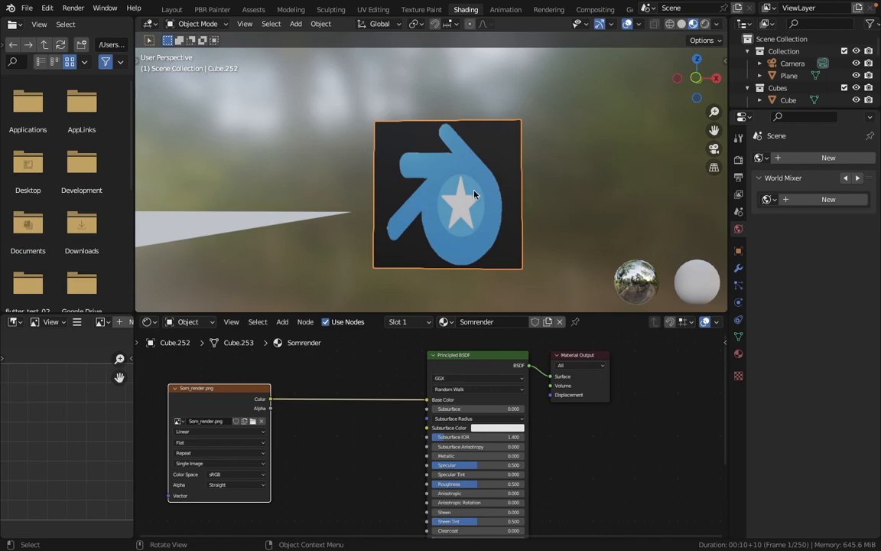
{"action": "left_click", "coordinate": [372, 9]}
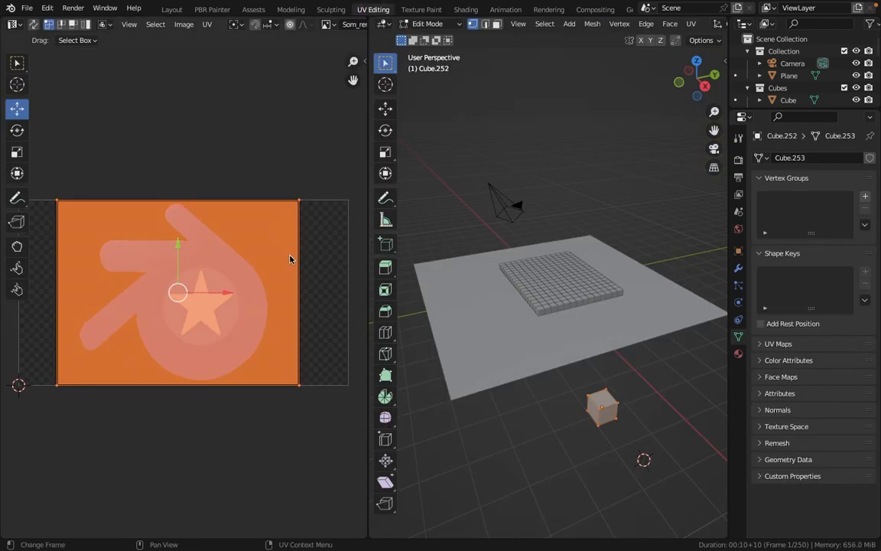
{"action": "key", "text": "s"}
{"action": "left_click", "coordinate": [312, 304]}
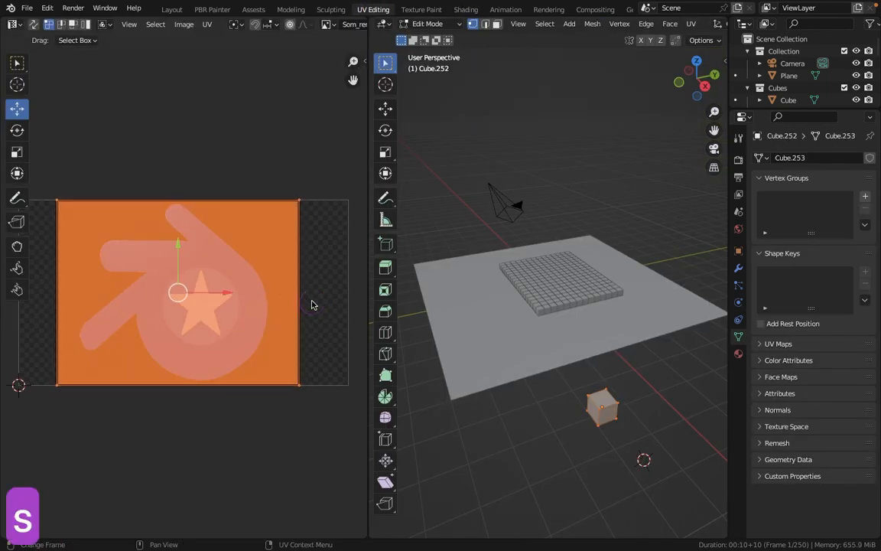
{"action": "key", "text": "s"}
{"action": "key", "text": "y"}
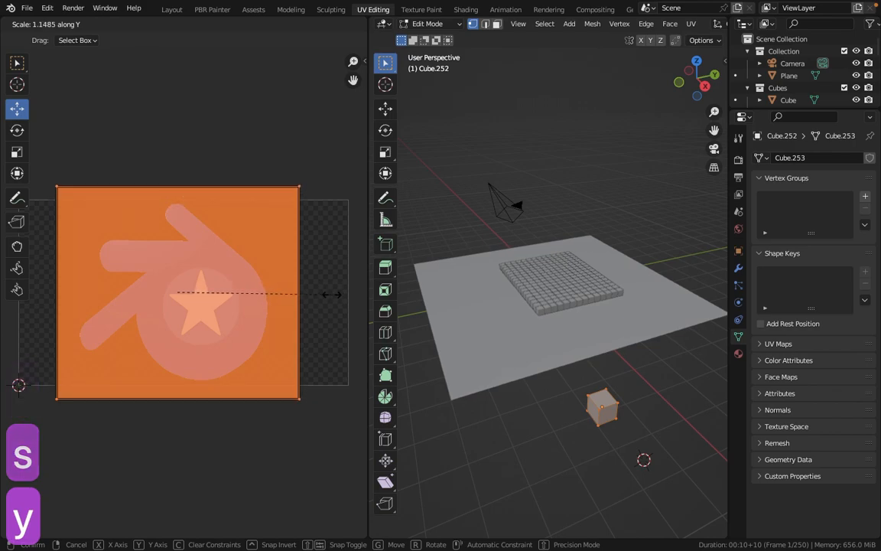
{"action": "right_click", "coordinate": [333, 293]}
- Switch the 3D viewport beside the UV editor to Material Preview shading with the textured cube in close view
{"action": "key", "text": "KP_Decimal"}
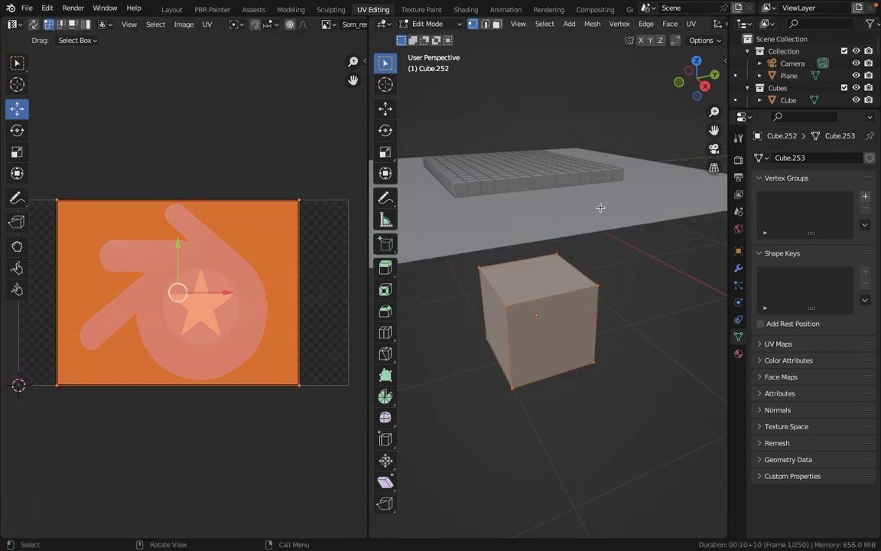
{"action": "scroll", "coordinate": [663, 29], "scroll_direction": "down", "scroll_amount": 8}
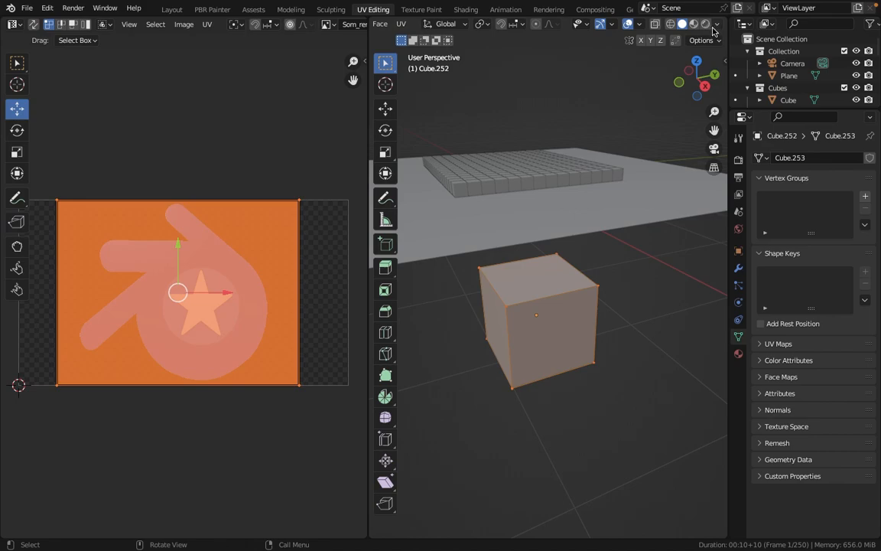
{"action": "left_click", "coordinate": [695, 23]}
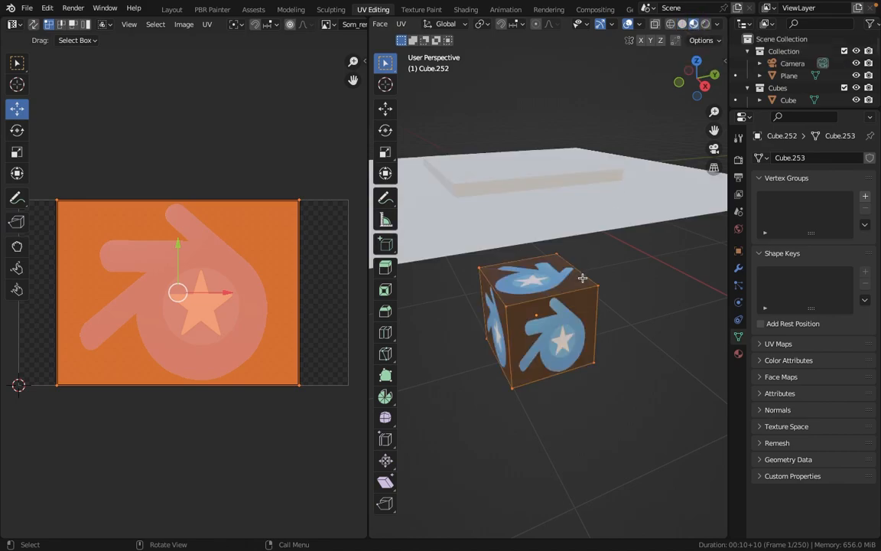
{"action": "middle_click_drag", "start_coordinate": [507, 309], "coordinate": [565, 279]}
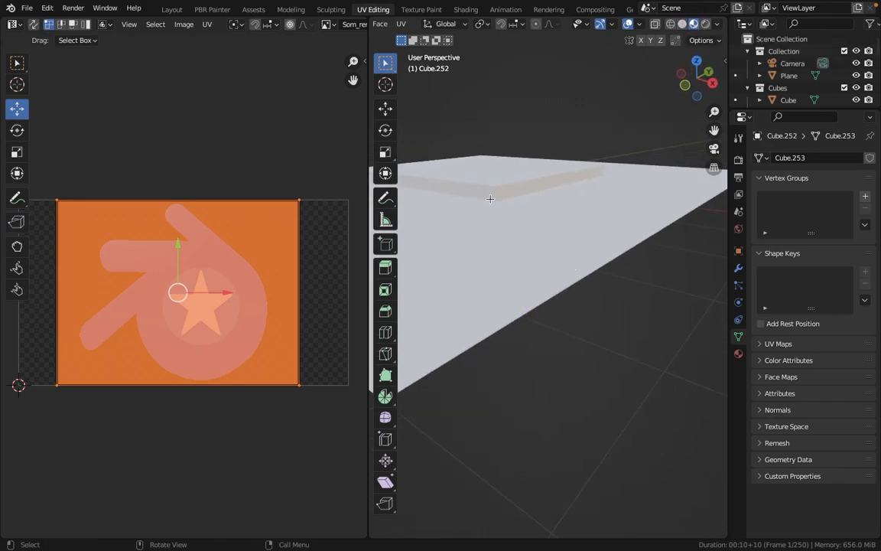
{"action": "key", "text": "less"}
{"action": "left_click", "coordinate": [583, 258]}
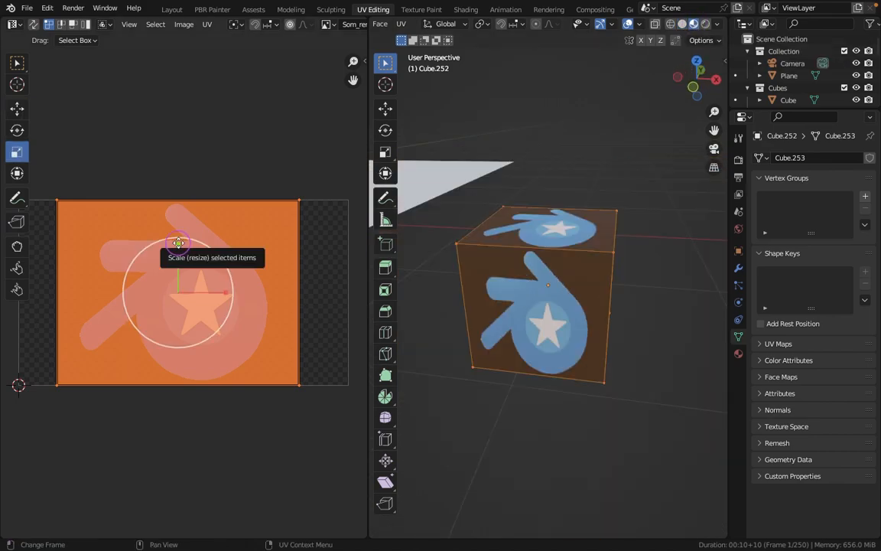
{"action": "left_click_drag", "start_coordinate": [178, 243], "coordinate": [199, 167]}
{"action": "right_click", "coordinate": [182, 219]}
{"action": "right_click", "coordinate": [199, 172]}
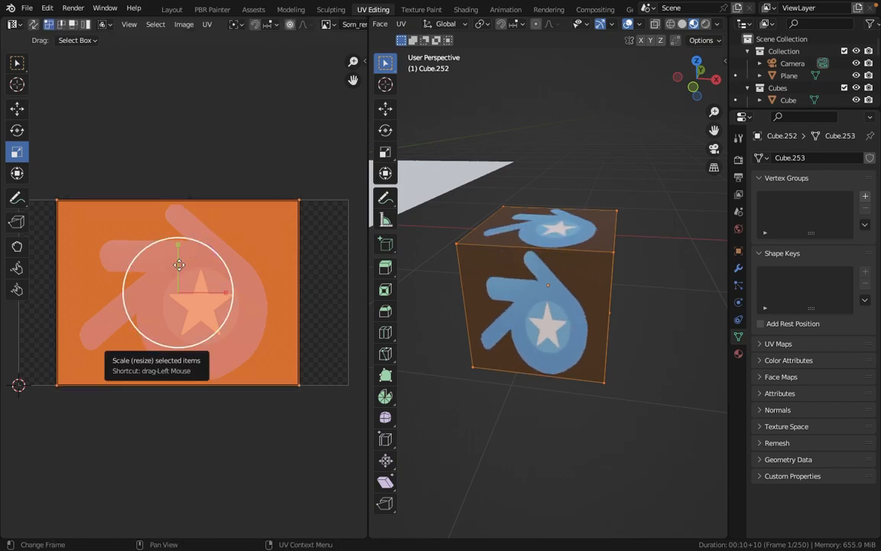
- Scale the cube's UVs up along Y until the logo has its correct proportions on the cube faces
{"action": "left_click_drag", "start_coordinate": [180, 247], "coordinate": [183, 221]}
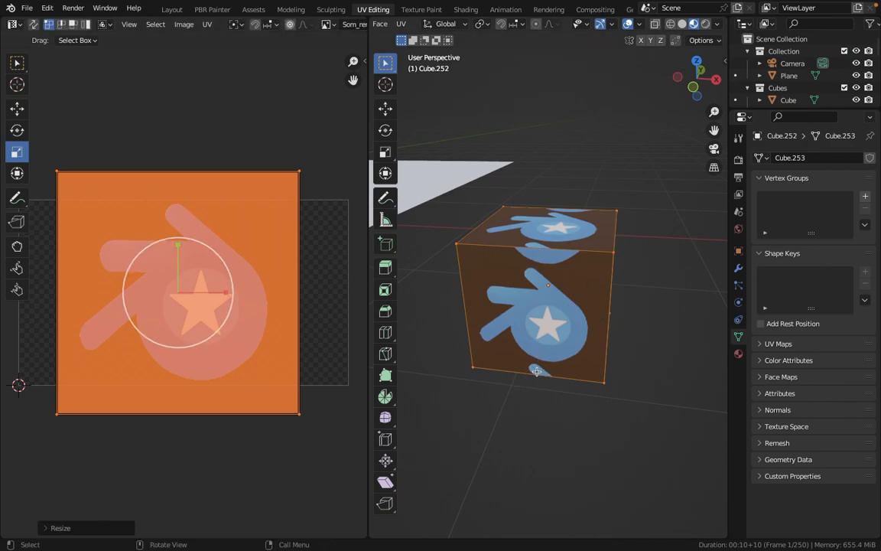
{"action": "scroll", "coordinate": [537, 371], "scroll_direction": "up", "scroll_amount": 4}
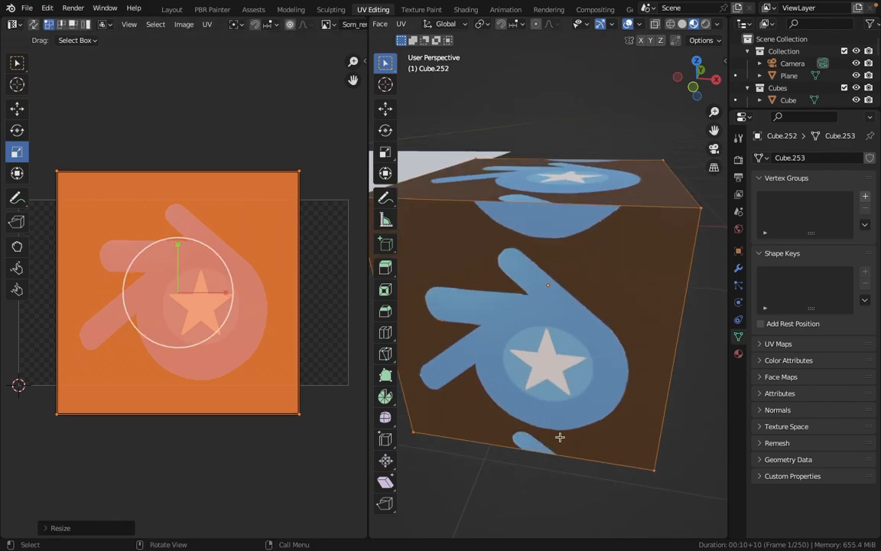
- Set the Som_render.png texture node's extension to Clip in the Shading workspace and check the logo on several cube faces
{"action": "left_click", "coordinate": [466, 10]}
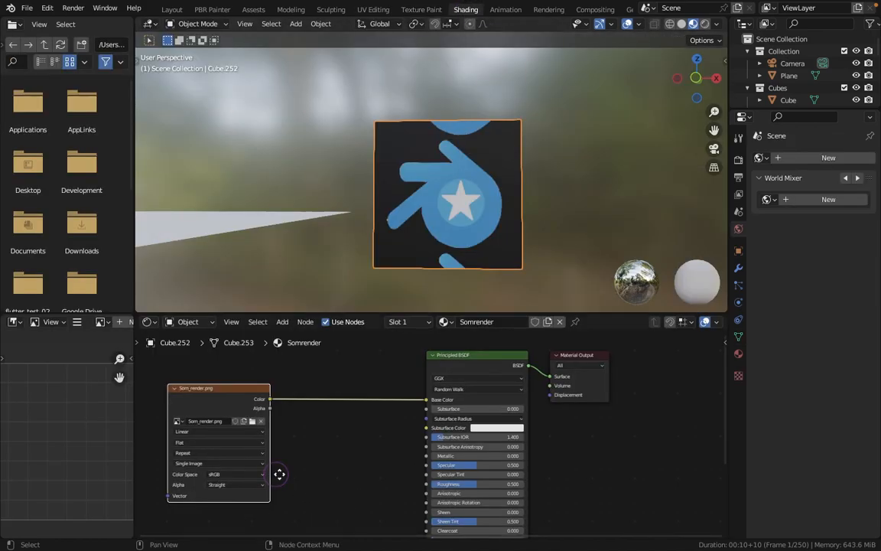
{"action": "scroll", "coordinate": [278, 474], "scroll_direction": "up", "scroll_amount": 6}
{"action": "middle_click_drag", "start_coordinate": [255, 454], "coordinate": [429, 408]}
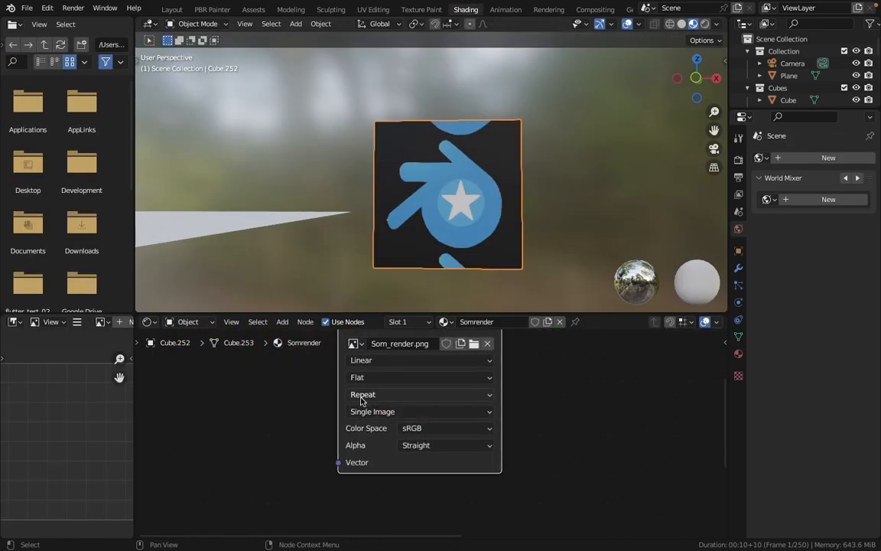
{"action": "scroll", "coordinate": [331, 391], "scroll_direction": "up", "scroll_amount": 2}
{"action": "left_click", "coordinate": [341, 381]}
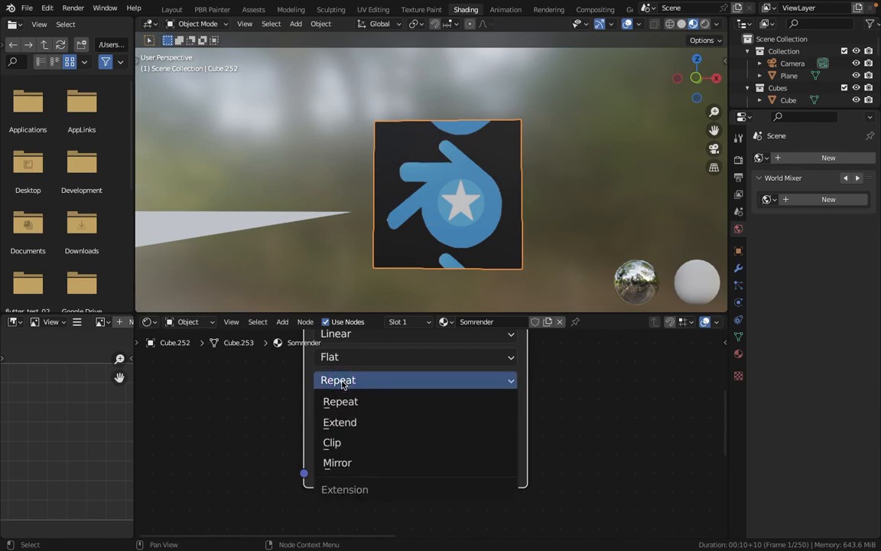
{"action": "left_click", "coordinate": [335, 443]}
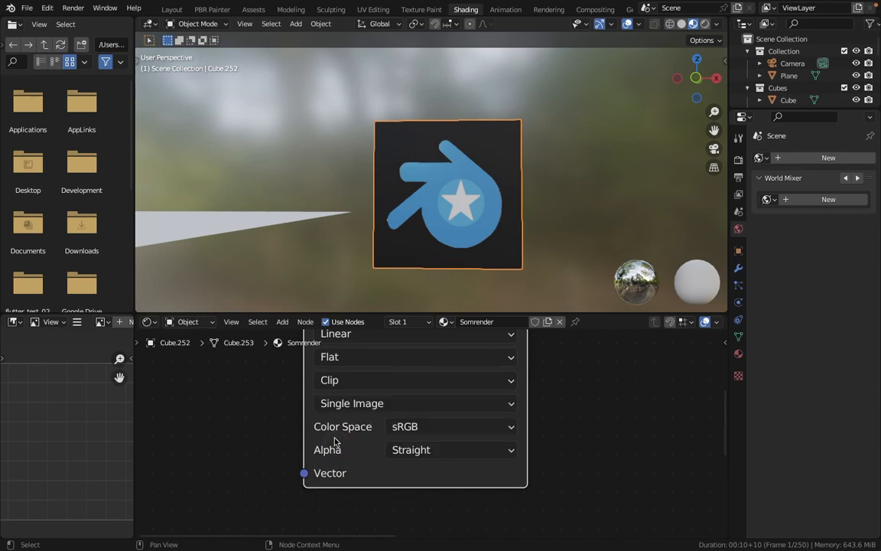
{"action": "middle_click_drag", "start_coordinate": [450, 208], "coordinate": [507, 183]}
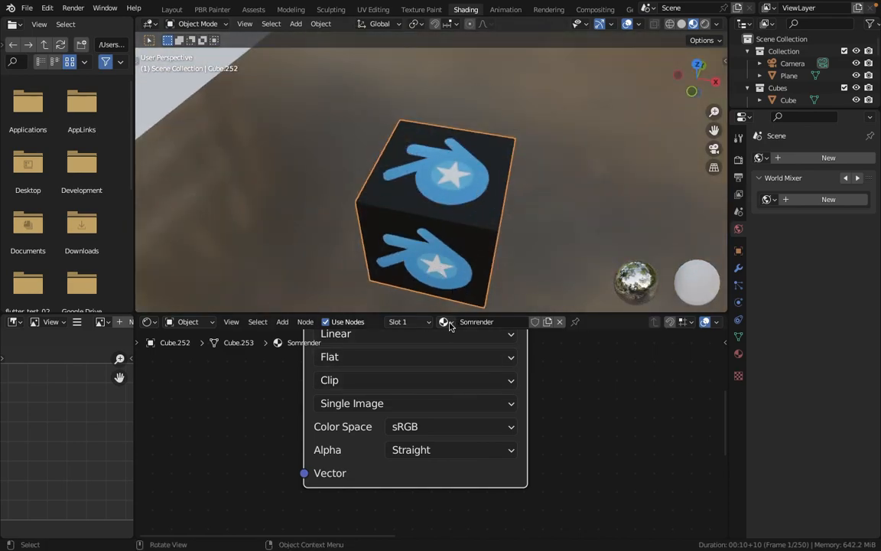
{"action": "middle_click_drag", "start_coordinate": [415, 266], "coordinate": [468, 160]}
{"action": "scroll", "coordinate": [456, 356], "scroll_direction": "down", "scroll_amount": 4}
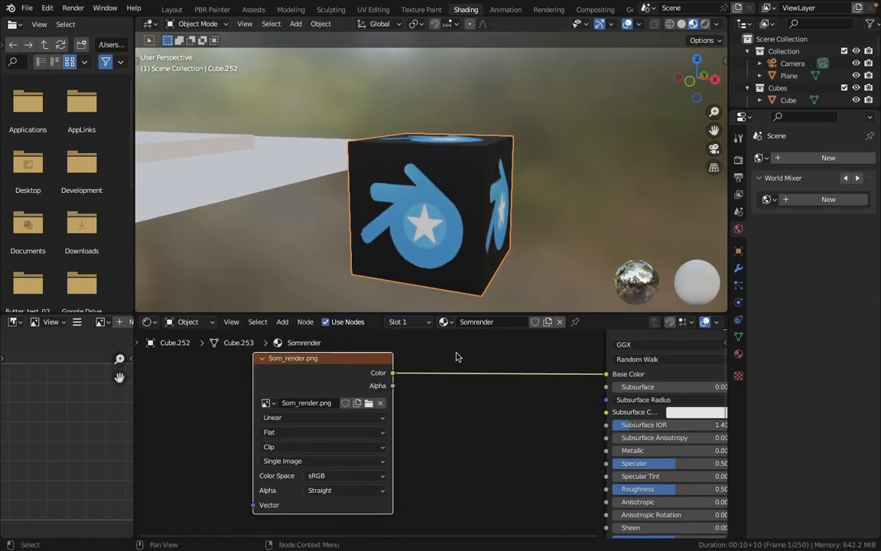
- Insert a Mix color node between the Som_render.png texture's Color output and the Principled BSDF's Base Color
{"action": "scroll", "coordinate": [347, 429], "scroll_direction": "up", "scroll_amount": 10}
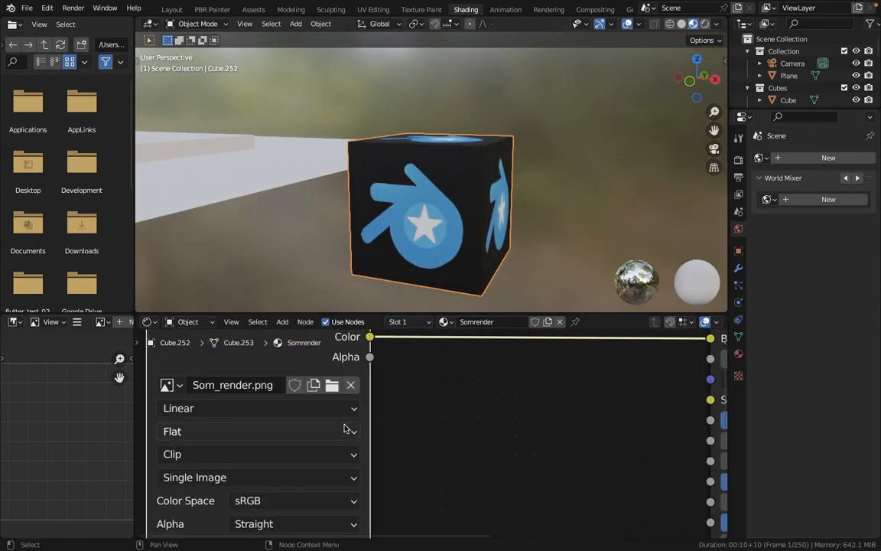
{"action": "scroll", "coordinate": [247, 403], "scroll_direction": "down", "scroll_amount": 1}
{"action": "middle_click_drag", "start_coordinate": [205, 387], "coordinate": [381, 414]}
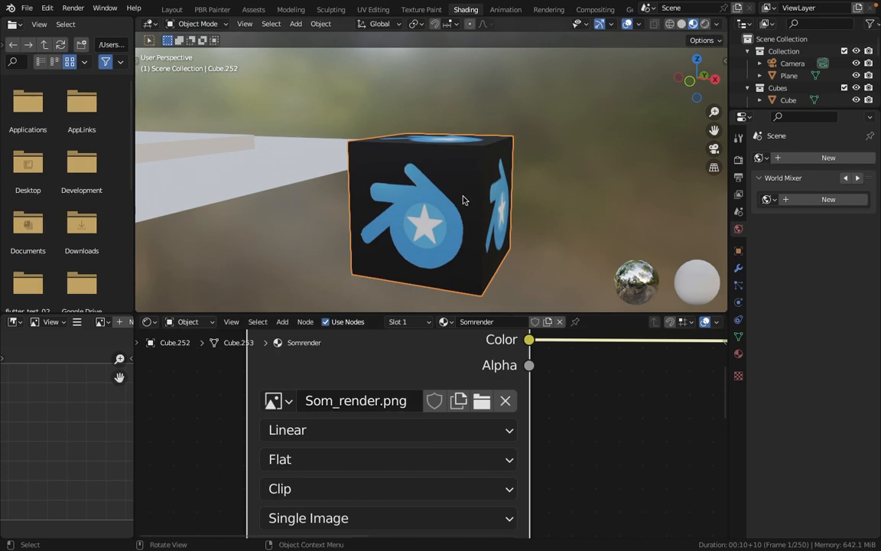
{"action": "scroll", "coordinate": [530, 449], "scroll_direction": "down", "scroll_amount": 4}
{"action": "middle_click_drag", "start_coordinate": [530, 450], "coordinate": [390, 455]}
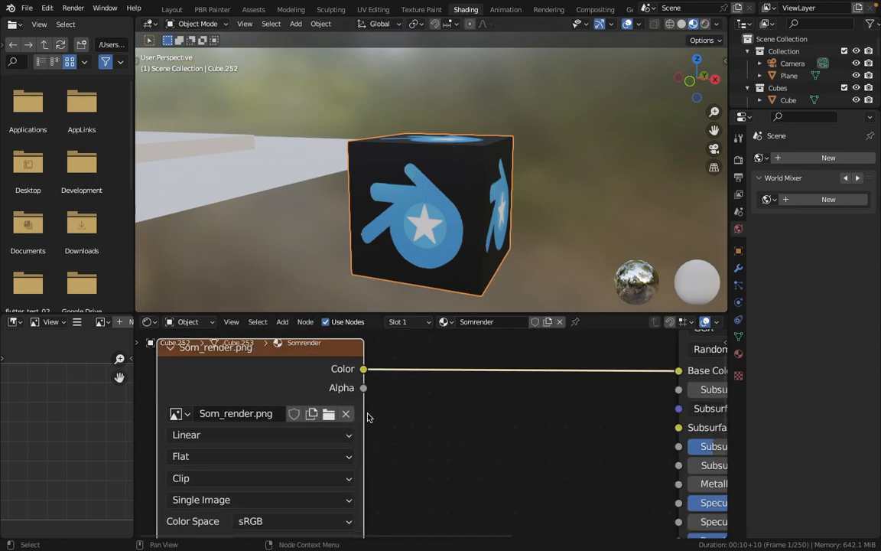
{"action": "scroll", "coordinate": [331, 413], "scroll_direction": "down", "scroll_amount": 2}
{"action": "left_click_drag", "start_coordinate": [348, 381], "coordinate": [423, 417]}
{"action": "type", "text": "mix"}
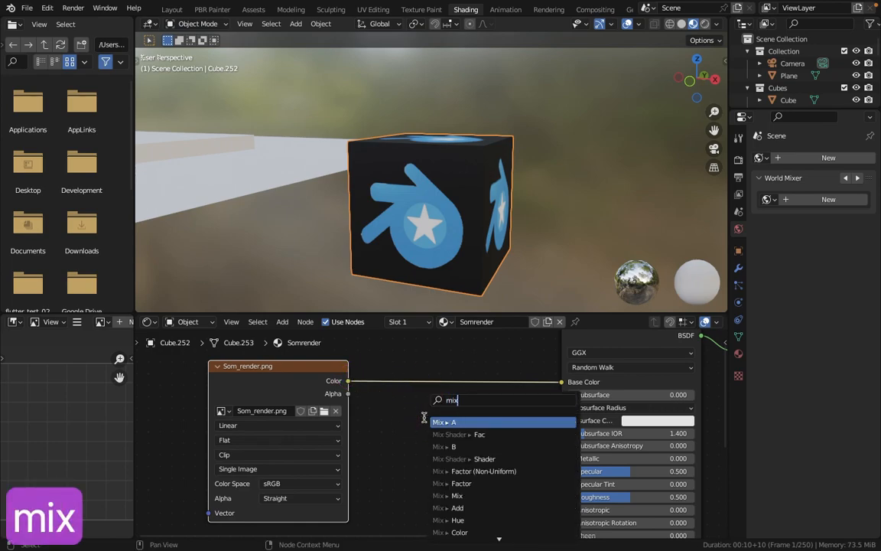
{"action": "key", "text": "Return"}
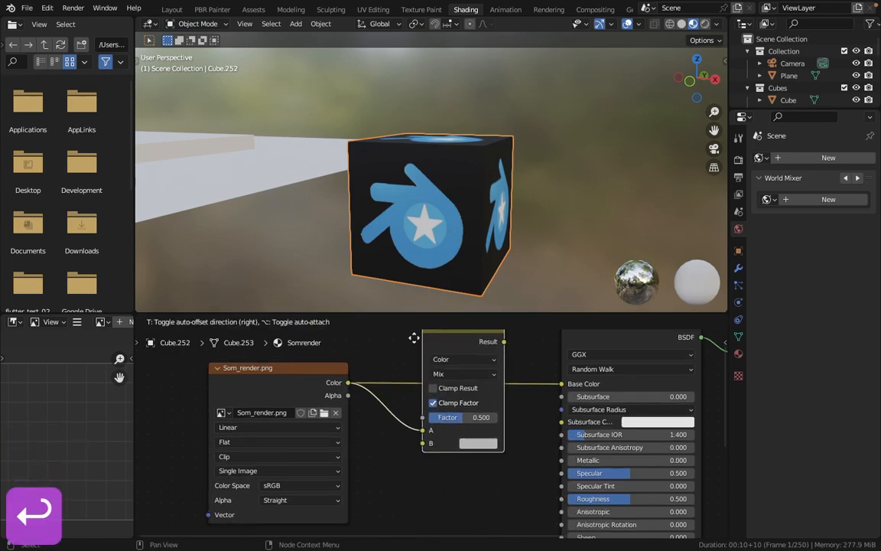
{"action": "left_click", "coordinate": [475, 403]}
{"action": "left_click_drag", "start_coordinate": [489, 356], "coordinate": [563, 429]}
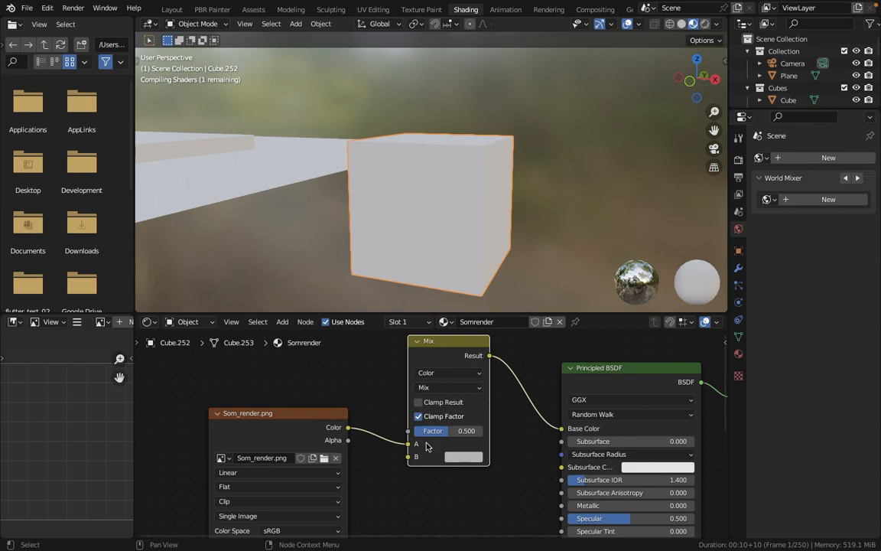
- Set the Mix node's B color to white, moving the Som_render.png texture node clear of it
{"action": "scroll", "coordinate": [426, 447], "scroll_direction": "up", "scroll_amount": 3}
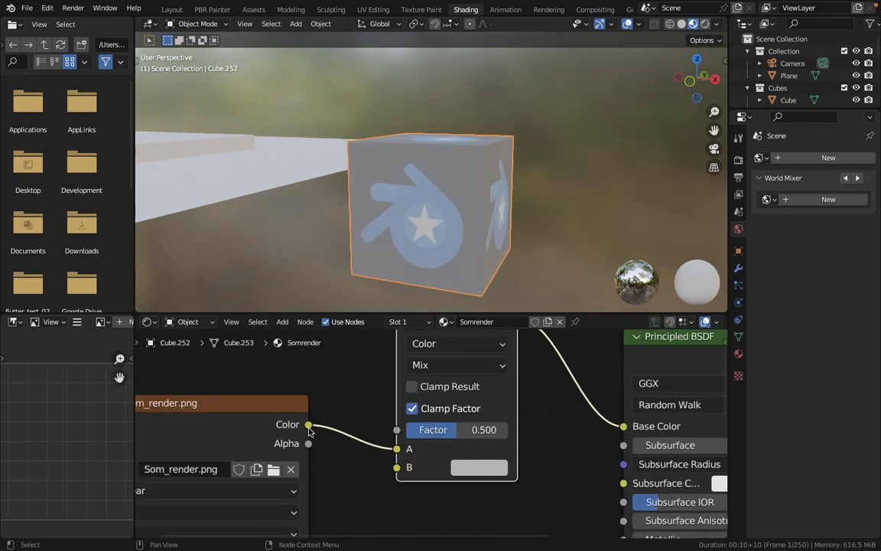
{"action": "left_click_drag", "start_coordinate": [194, 425], "coordinate": [255, 394]}
{"action": "left_click", "coordinate": [473, 468]}
{"action": "middle_click_drag", "start_coordinate": [428, 340], "coordinate": [419, 415]}
{"action": "middle_click_drag", "start_coordinate": [453, 483], "coordinate": [441, 459]}
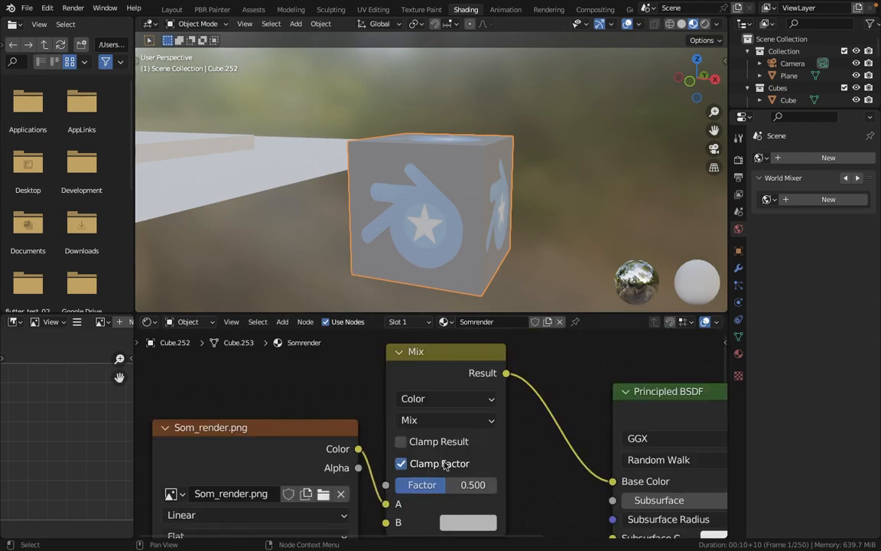
{"action": "scroll", "coordinate": [513, 520], "scroll_direction": "down", "scroll_amount": 1}
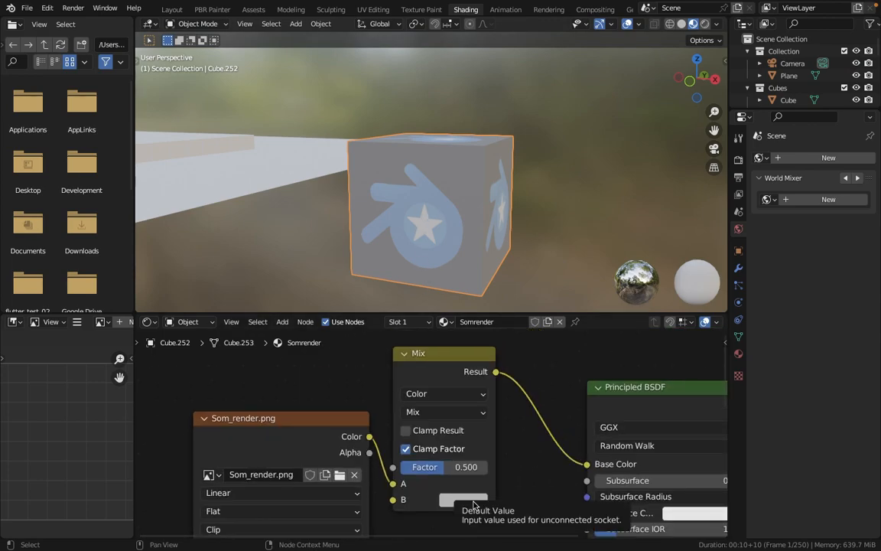
{"action": "left_click", "coordinate": [476, 500]}
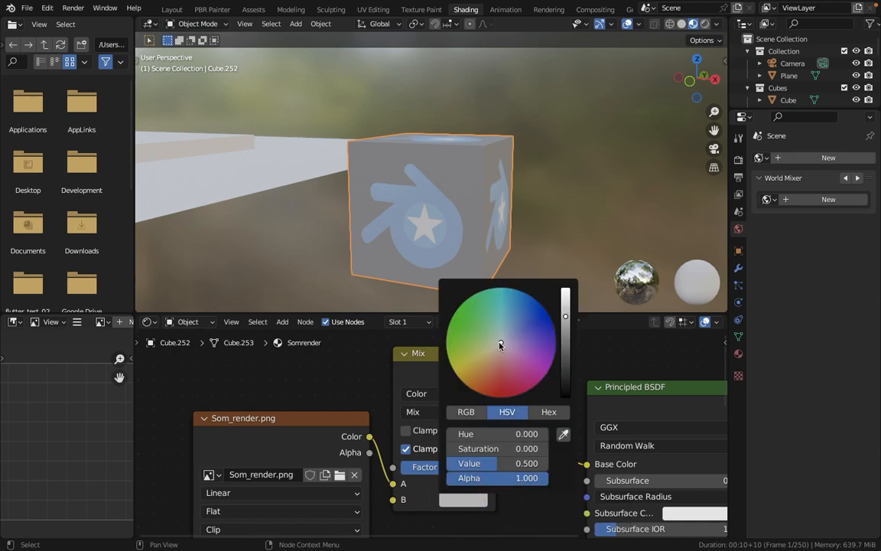
{"action": "left_click_drag", "start_coordinate": [506, 363], "coordinate": [501, 342]}
{"action": "left_click_drag", "start_coordinate": [568, 318], "coordinate": [568, 283]}
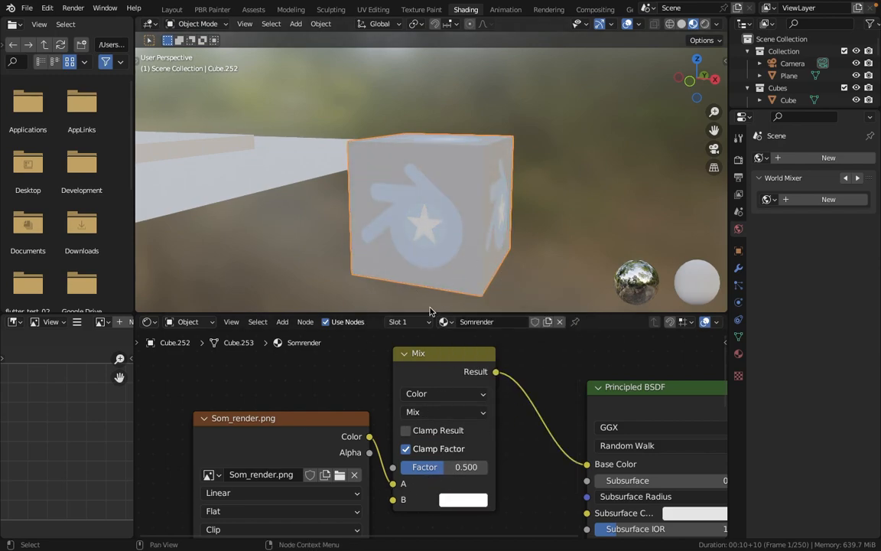
- Preview the Som_render.png texture's Alpha output on the cube
{"action": "scroll", "coordinate": [432, 222], "scroll_direction": "up", "scroll_amount": 3}
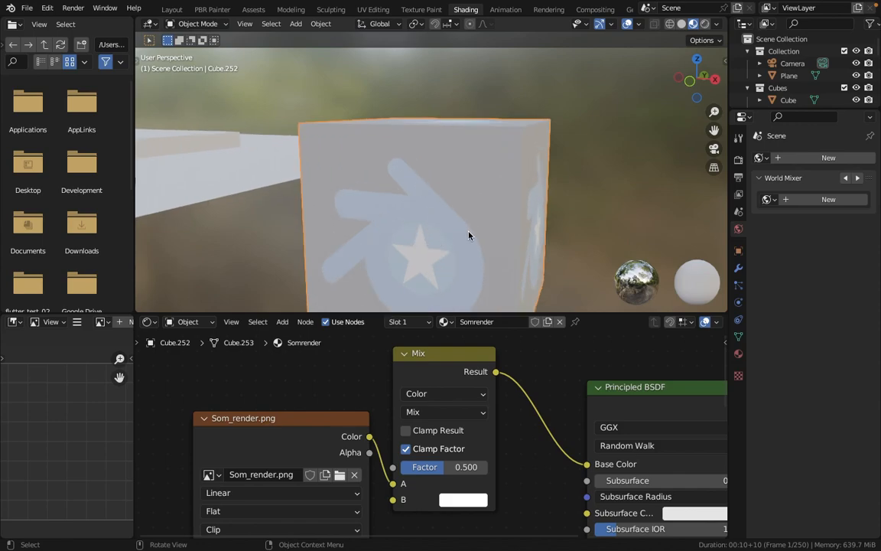
{"action": "middle_click_drag", "start_coordinate": [363, 468], "coordinate": [381, 419]}
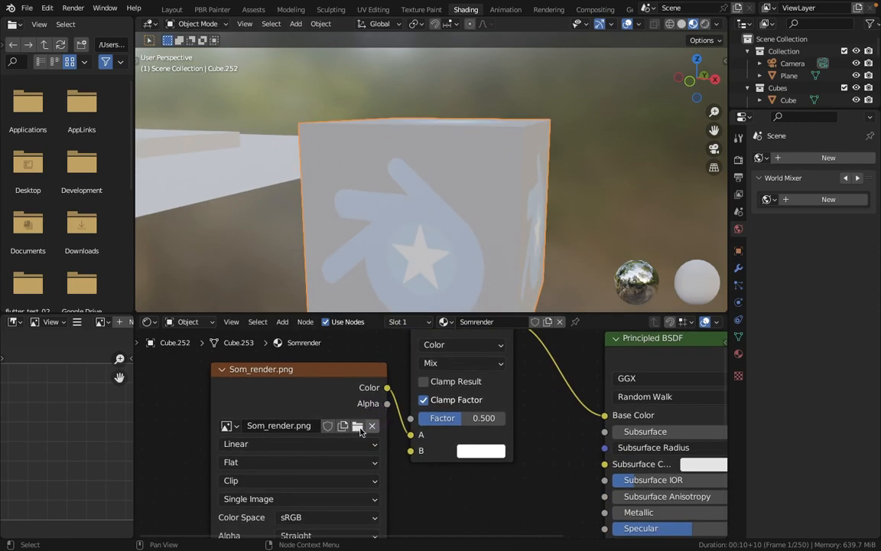
{"action": "left_click_drag", "start_coordinate": [390, 405], "coordinate": [365, 451]}
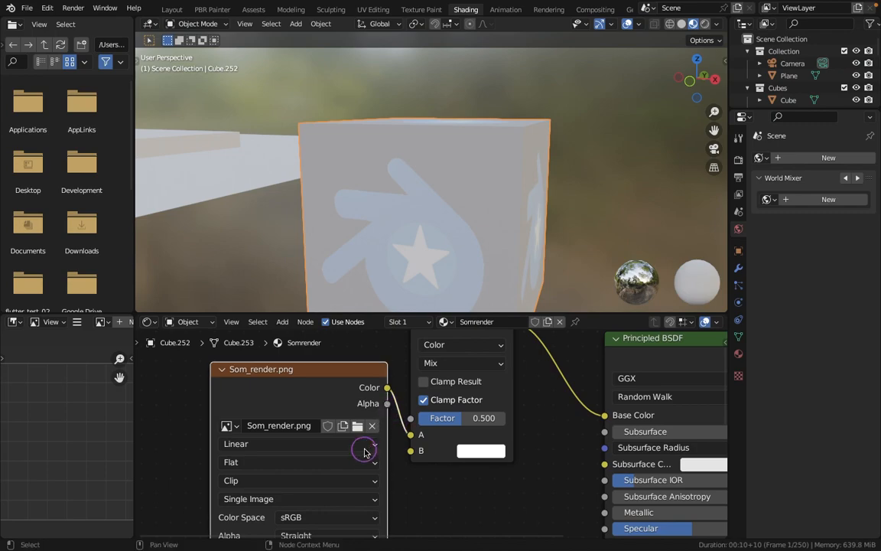
{"action": "left_click", "coordinate": [346, 396], "text": "ctrl+shift"}
{"action": "left_click", "coordinate": [345, 395], "text": "ctrl+shift"}
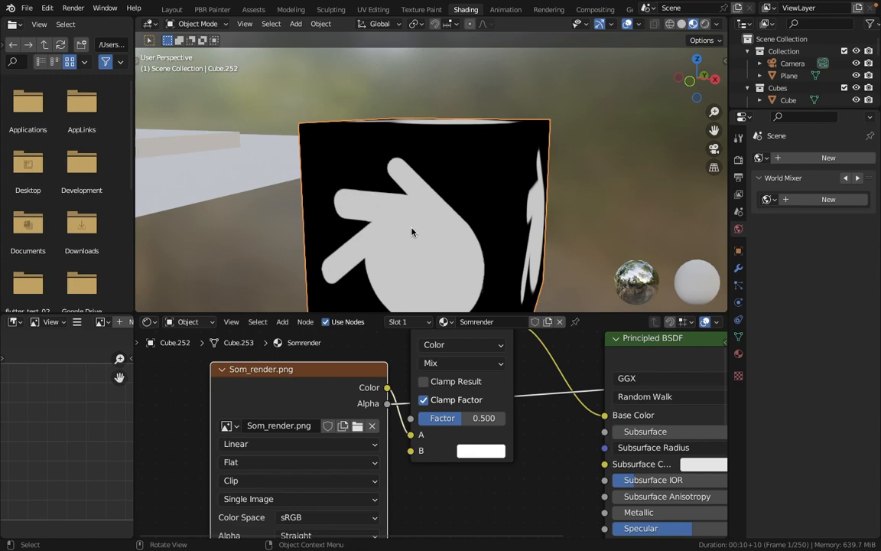
- Connect the Som_render.png texture's Alpha to the Mix node's Factor and reroute its Color link from A to B
{"action": "left_click_drag", "start_coordinate": [388, 403], "coordinate": [464, 413]}
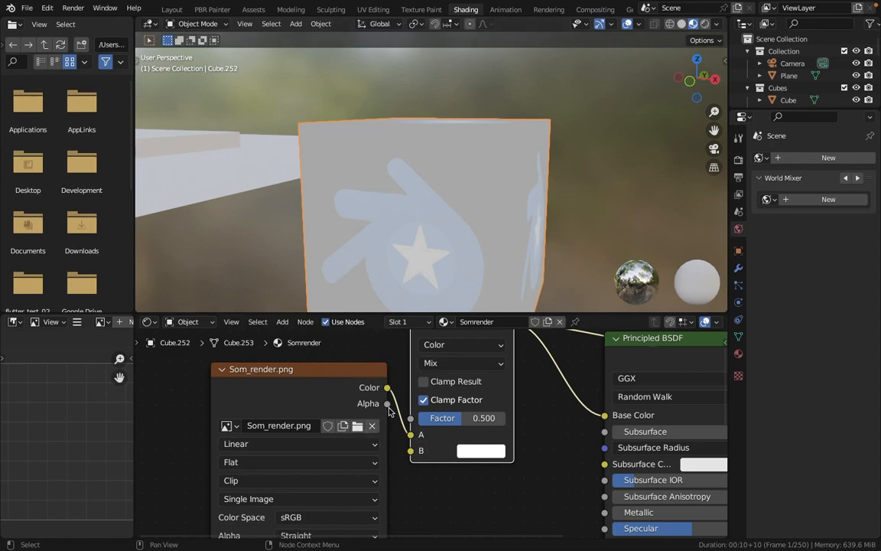
{"action": "left_click_drag", "start_coordinate": [387, 403], "coordinate": [411, 418]}
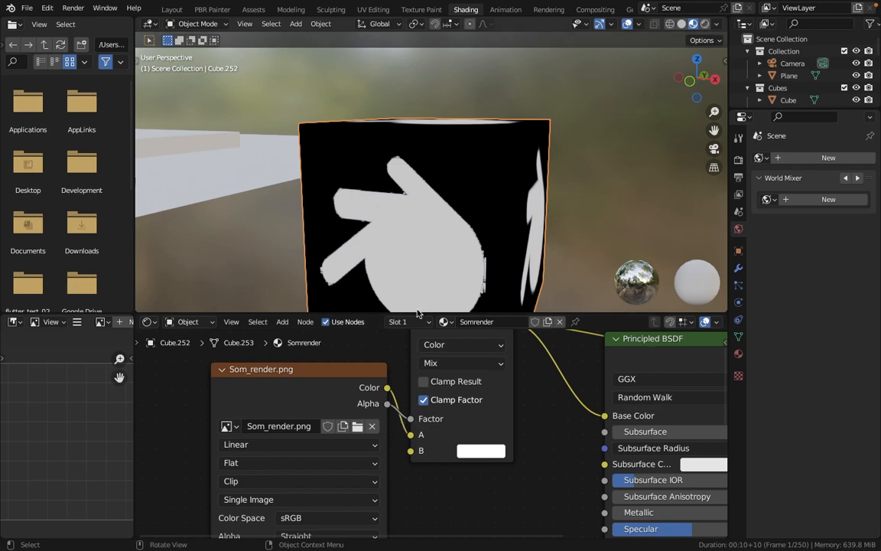
{"action": "left_click_drag", "start_coordinate": [411, 434], "coordinate": [411, 455]}
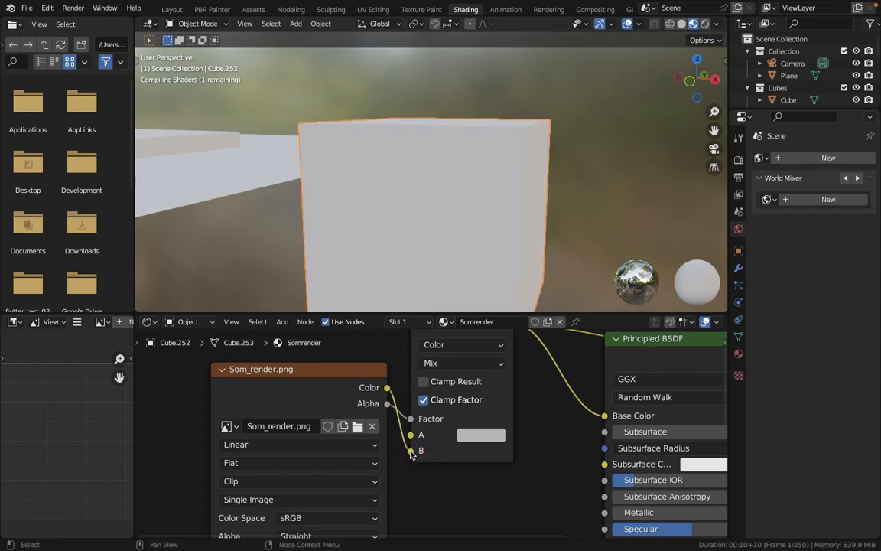
- Set the Mix node's A color to white as the background behind the logo
{"action": "left_click", "coordinate": [476, 436]}
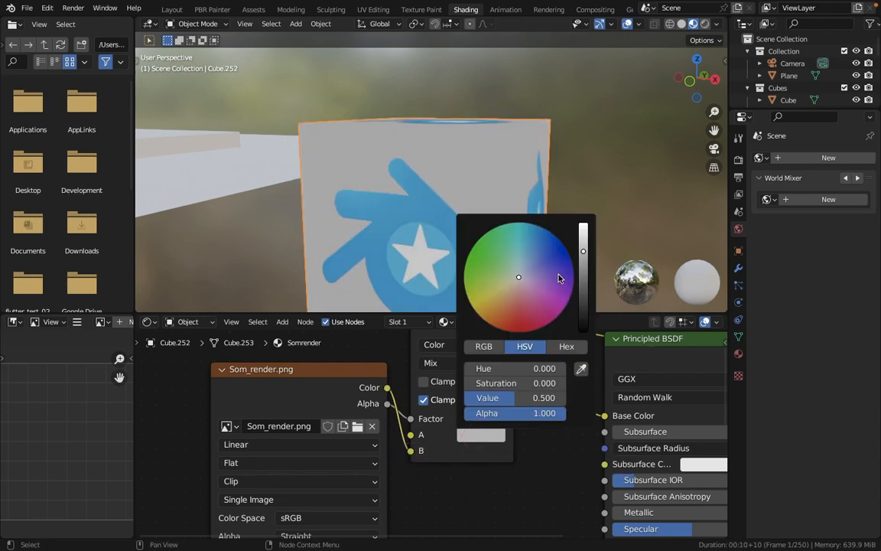
{"action": "left_click_drag", "start_coordinate": [579, 254], "coordinate": [583, 224]}
{"action": "left_click", "coordinate": [485, 436]}
{"action": "mouse_move", "coordinate": [477, 229]}
{"action": "left_mouse_down"}
{"action": "mouse_move", "coordinate": [518, 241]}
{"action": "mouse_move", "coordinate": [588, 319]}
{"action": "mouse_move", "coordinate": [470, 283]}
{"action": "mouse_move", "coordinate": [478, 226]}
{"action": "mouse_move", "coordinate": [581, 252]}
{"action": "mouse_move", "coordinate": [460, 233]}
{"action": "left_mouse_up"}
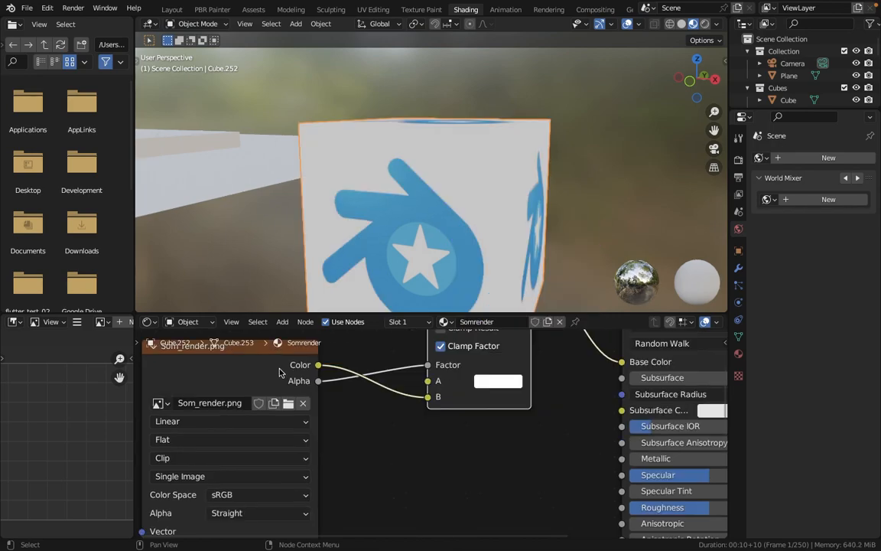
- Try the 0002.png image as the Mix node's A background, inspect it on the cube and delete its texture node
{"action": "left_click", "coordinate": [279, 372]}
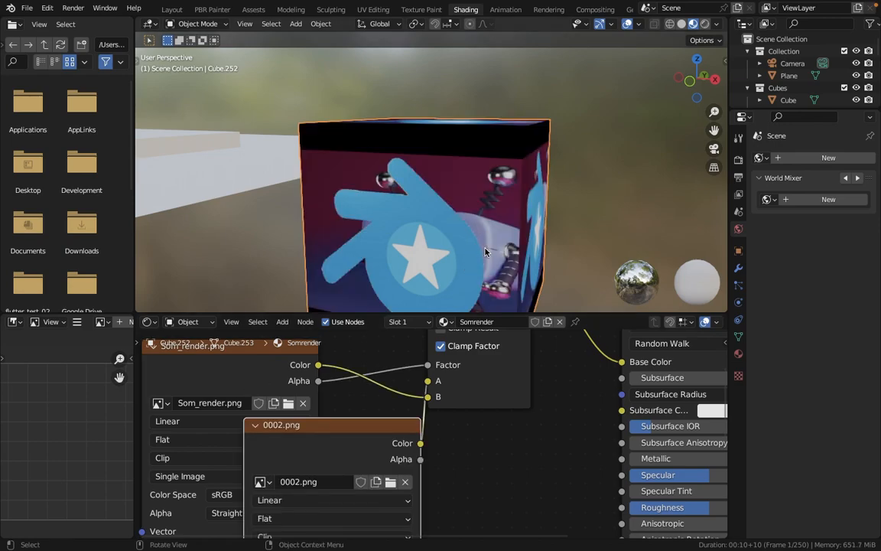
{"action": "scroll", "coordinate": [485, 252], "scroll_direction": "up", "scroll_amount": 6}
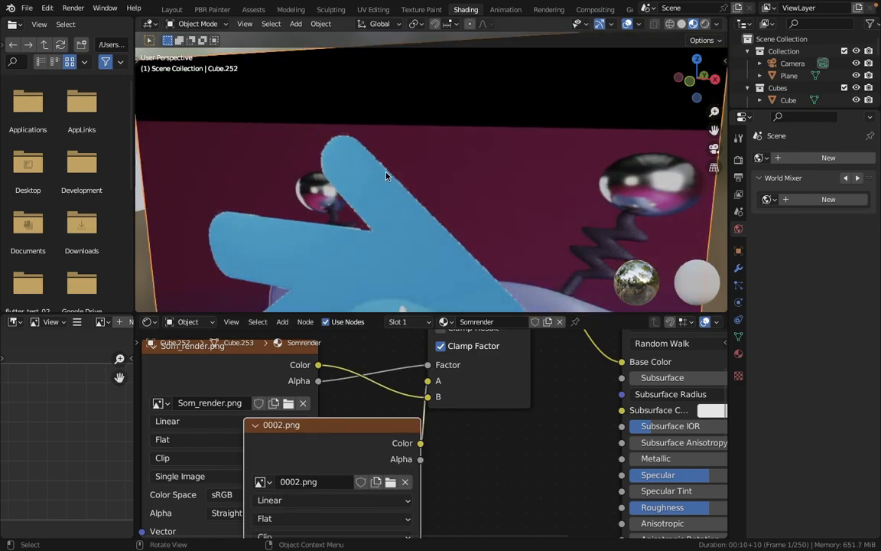
{"action": "scroll", "coordinate": [456, 210], "scroll_direction": "down", "scroll_amount": 3}
{"action": "middle_click_drag", "start_coordinate": [457, 210], "coordinate": [390, 338]}
{"action": "key", "text": "x"}
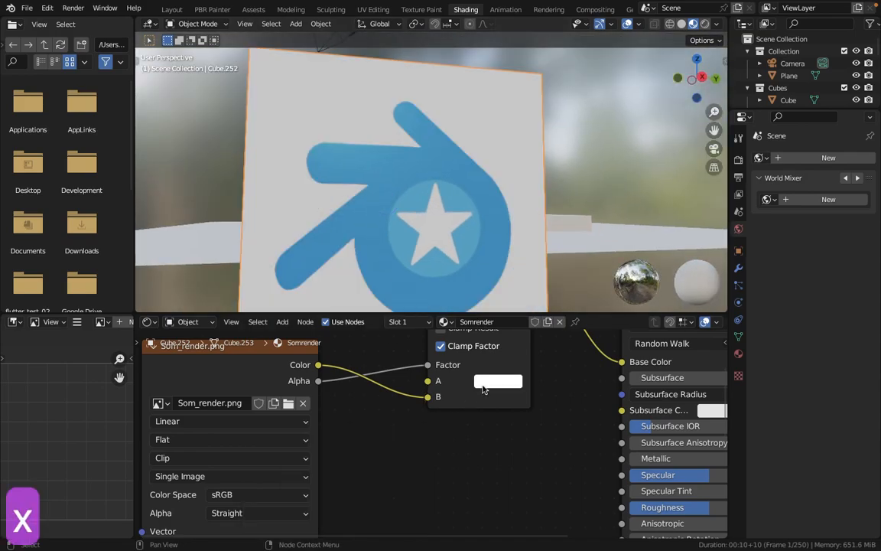
- Move the logo cube about 7.44 m along negative X onto the plane in the Layout workspace
{"action": "scroll", "coordinate": [473, 429], "scroll_direction": "down", "scroll_amount": 3}
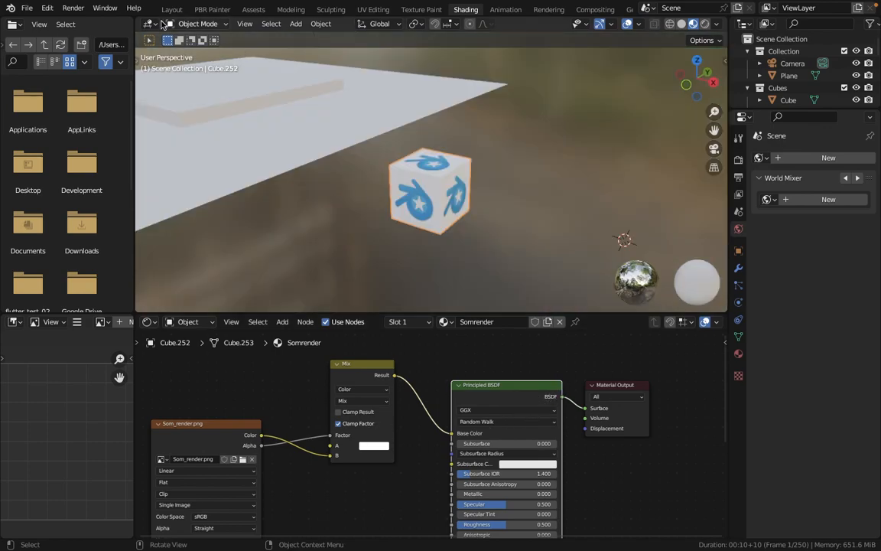
{"action": "left_click", "coordinate": [166, 11]}
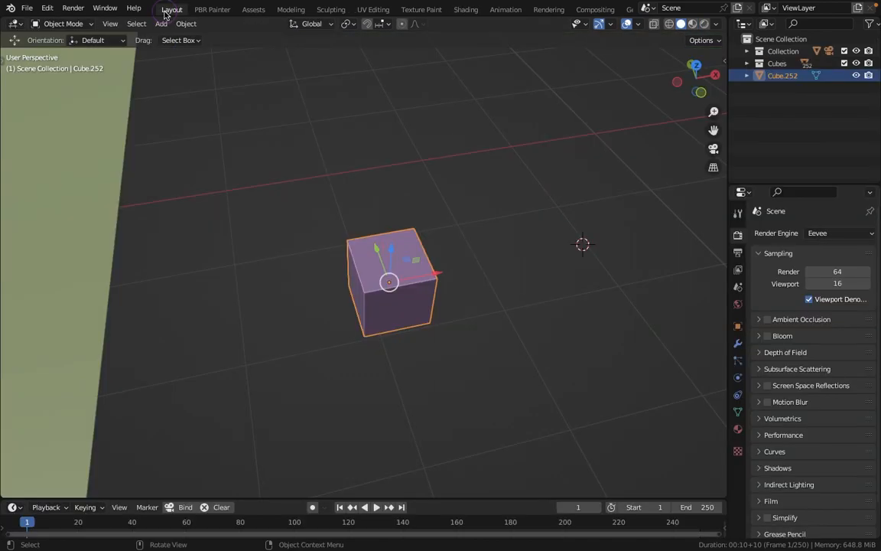
{"action": "scroll", "coordinate": [378, 220], "scroll_direction": "down", "scroll_amount": 8}
{"action": "middle_click_drag", "start_coordinate": [431, 309], "coordinate": [484, 251], "text": "shift"}
{"action": "left_click_drag", "start_coordinate": [483, 250], "coordinate": [237, 267]}
- Lower the logo cube just below the cube grid in front view and shift it along Y in top view
{"action": "key", "text": "KP_1"}
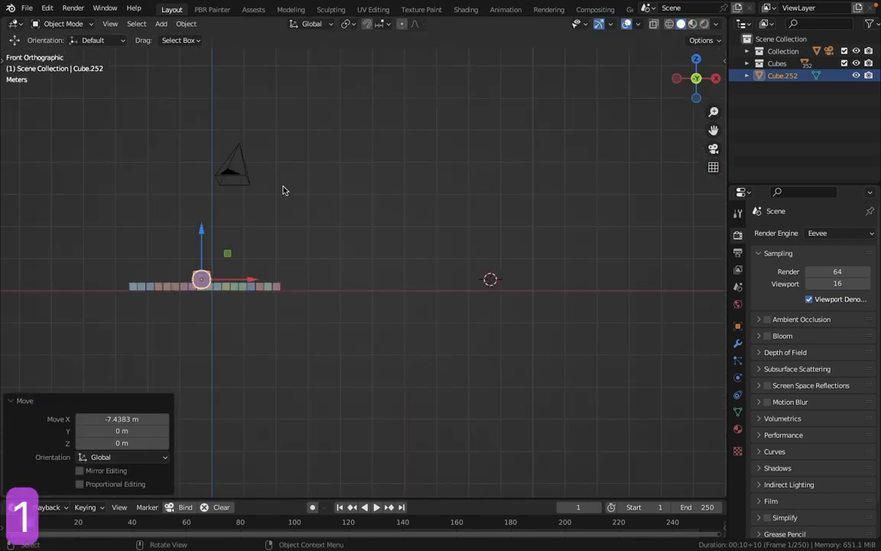
{"action": "left_click_drag", "start_coordinate": [304, 226], "coordinate": [310, 267]}
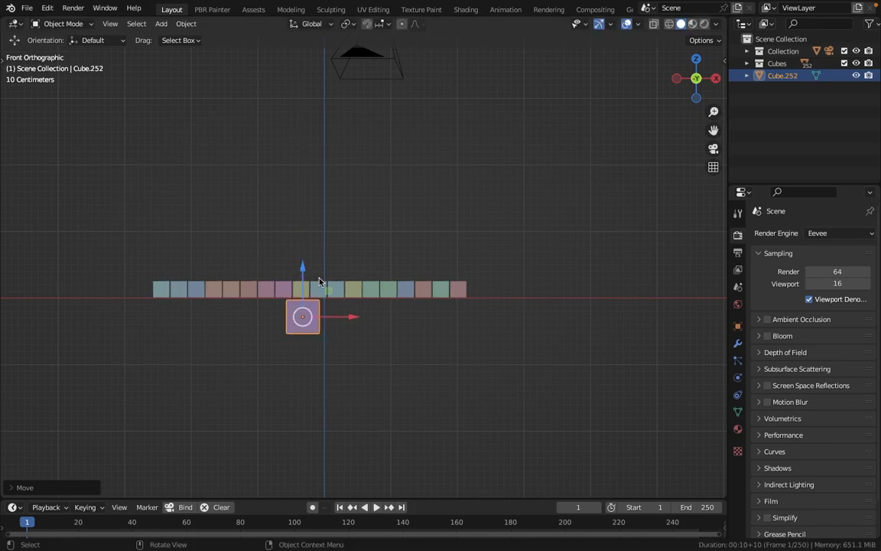
{"action": "key", "text": "KP_7"}
{"action": "scroll", "coordinate": [336, 161], "scroll_direction": "down", "scroll_amount": 1}
{"action": "left_click_drag", "start_coordinate": [368, 221], "coordinate": [373, 159]}
- Hide the Cubes collection and the collection with the plane and camera so only the logo cube shows in the viewport
{"action": "middle_click_drag", "start_coordinate": [344, 182], "coordinate": [365, 282], "text": "ctrl"}
{"action": "middle_click_drag", "start_coordinate": [366, 281], "coordinate": [348, 207]}
{"action": "left_click", "coordinate": [857, 63]}
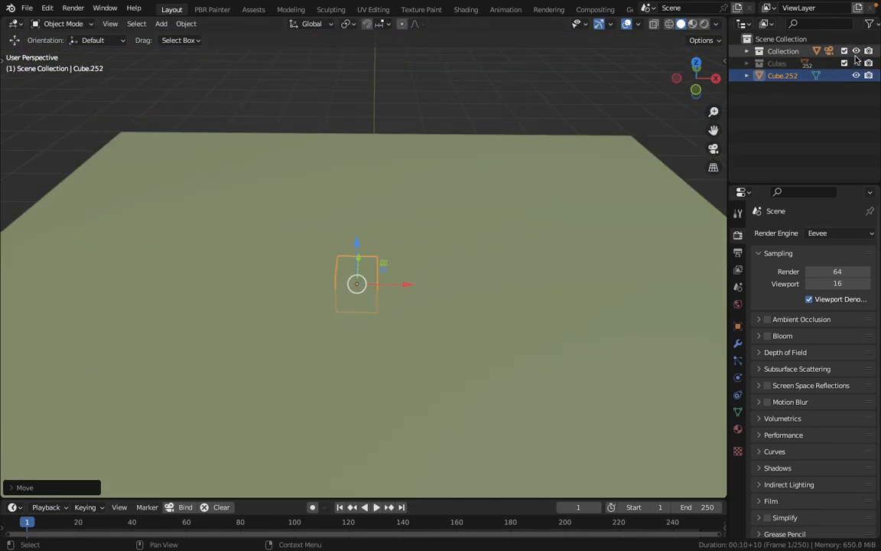
{"action": "left_click", "coordinate": [856, 51]}
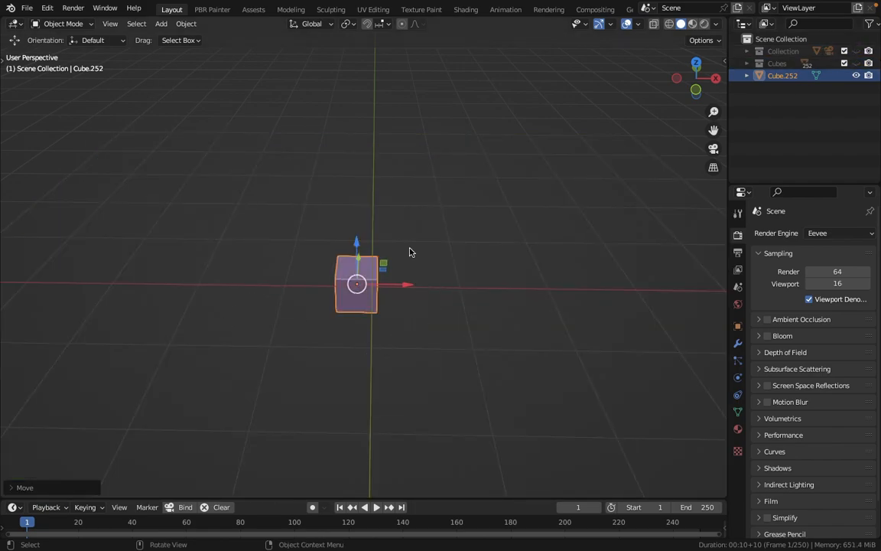
- Try scaling the logo cube along X and Y with Z locked, and cancel the operation
{"action": "key", "text": "s"}
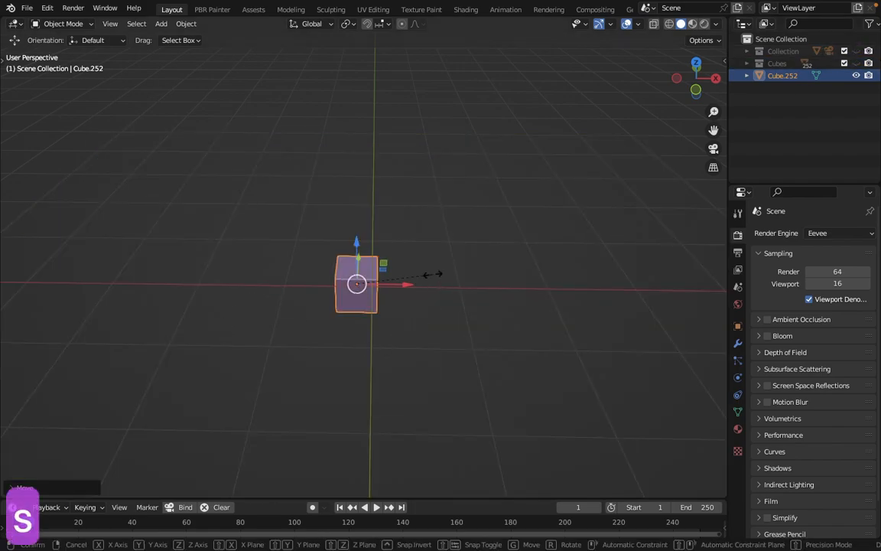
{"action": "key", "text": "shift+z"}
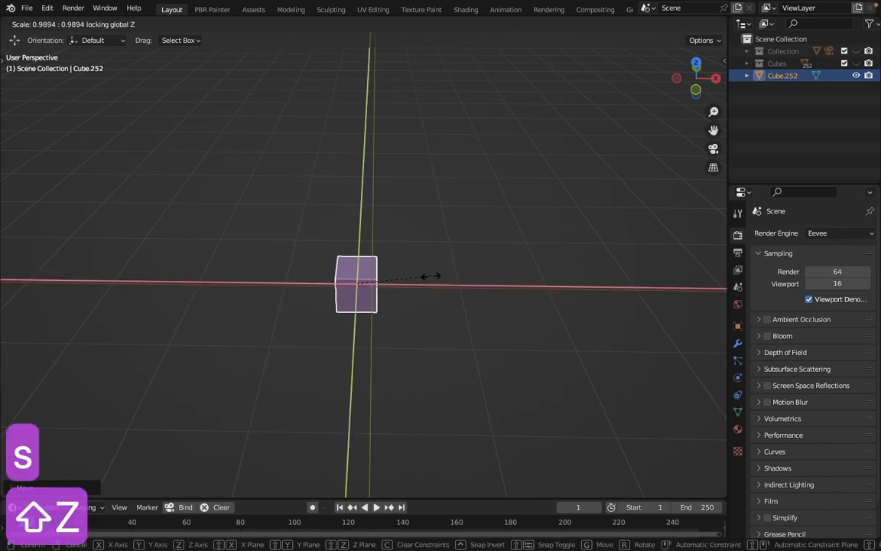
{"action": "key", "text": "s"}
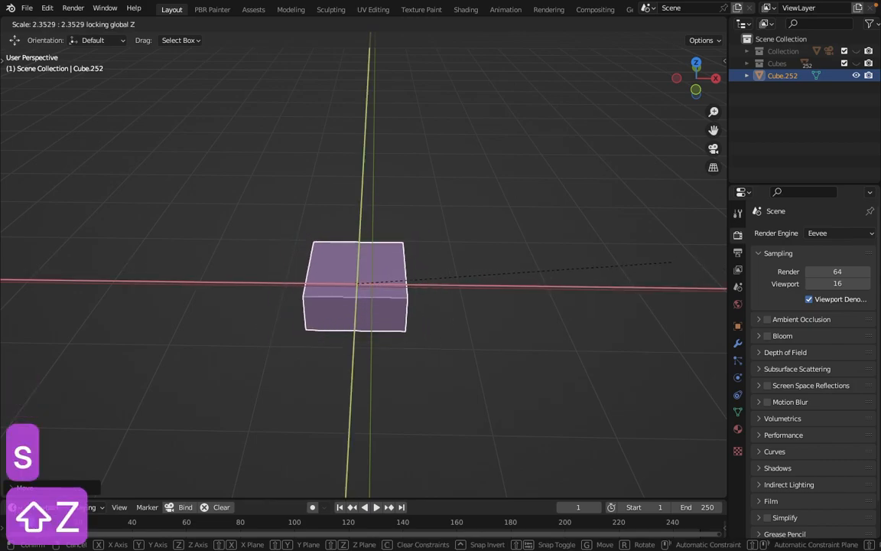
{"action": "right_click", "coordinate": [451, 260]}
- Try scaling the logo cube along the Z axis only, and cancel the operation
{"action": "key", "text": "s"}
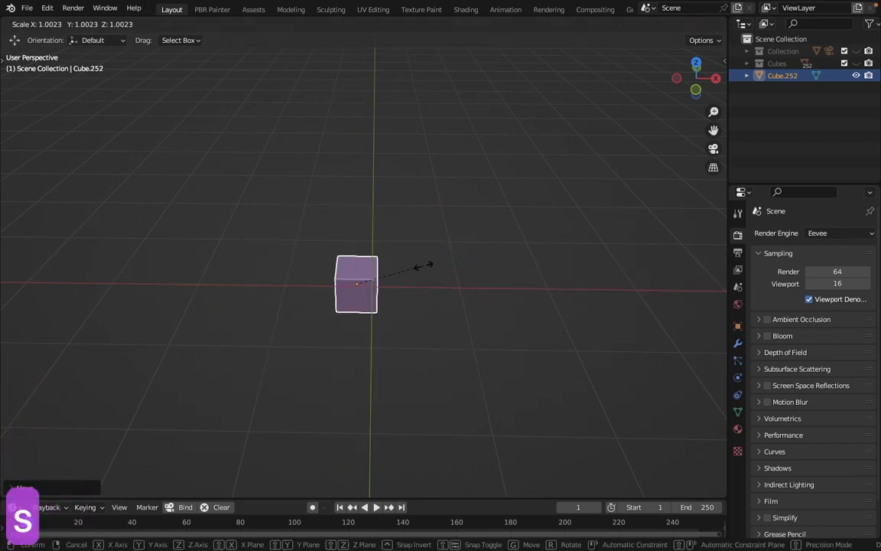
{"action": "key", "text": "z"}
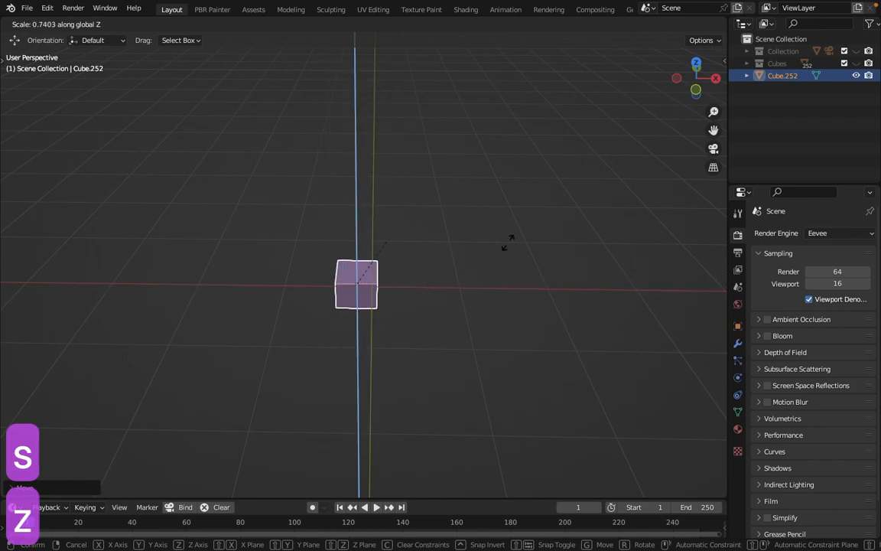
{"action": "right_click", "coordinate": [181, 204]}
- Scale the logo cube by about 2.27 along X and Y with the Z axis locked
{"action": "key", "text": "s"}
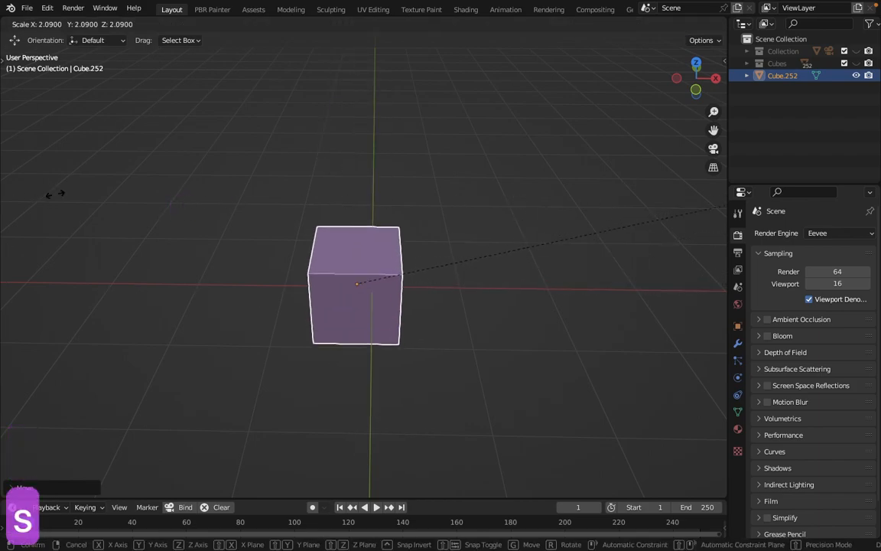
{"action": "right_click", "coordinate": [723, 181]}
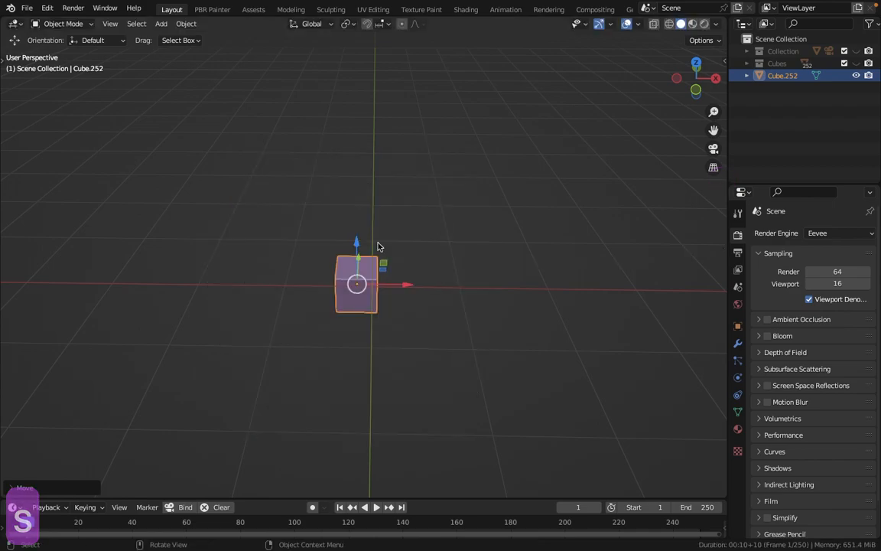
{"action": "key", "text": "s"}
{"action": "key", "text": "shift+z"}
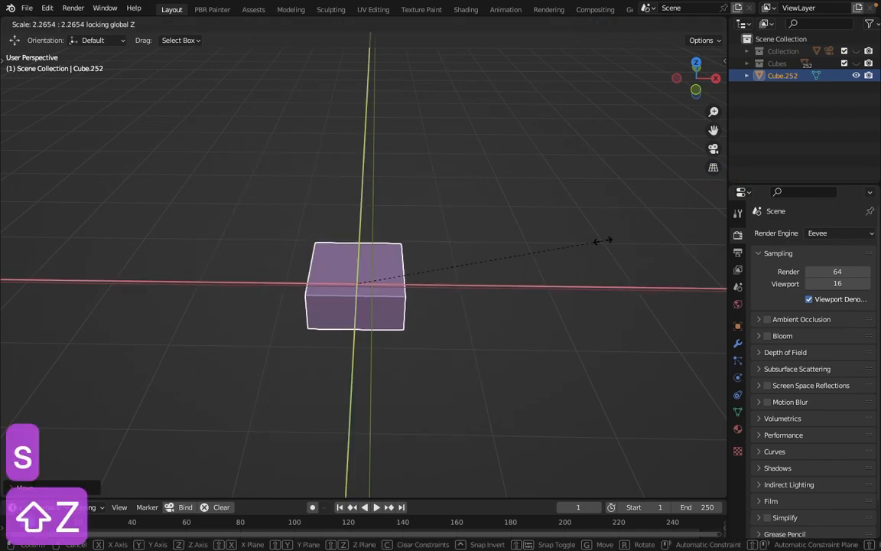
{"action": "left_click", "coordinate": [604, 241]}
{"action": "middle_click_drag", "start_coordinate": [603, 244], "coordinate": [426, 291]}
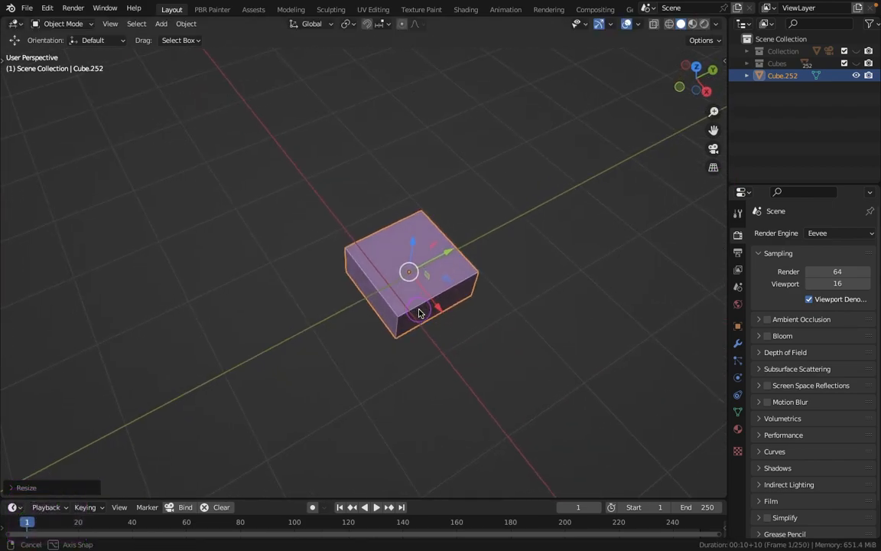
- Unhide the Cubes collection and add an active rigid body to the corner cube of the grid
{"action": "left_click", "coordinate": [856, 64]}
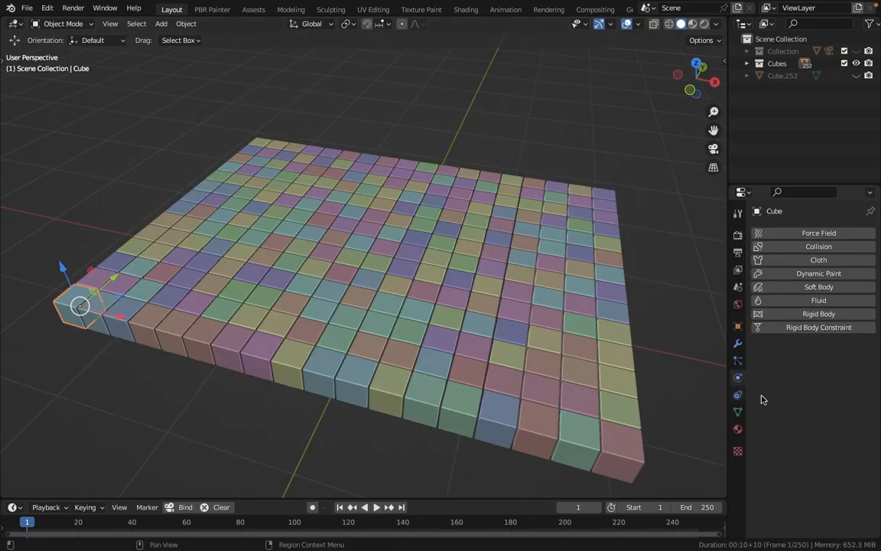
{"action": "left_click", "coordinate": [827, 315]}
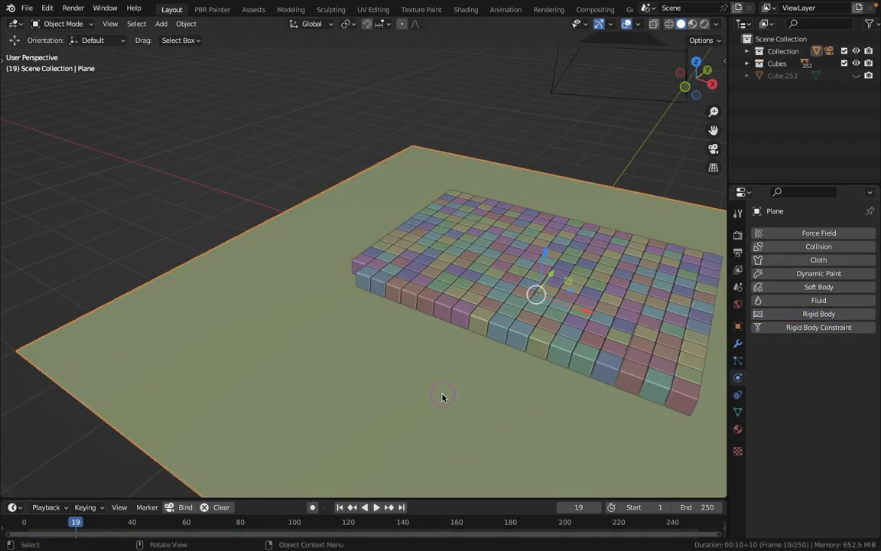
- Add a rigid body to the plane and set its type to Passive
{"action": "left_click", "coordinate": [818, 314]}
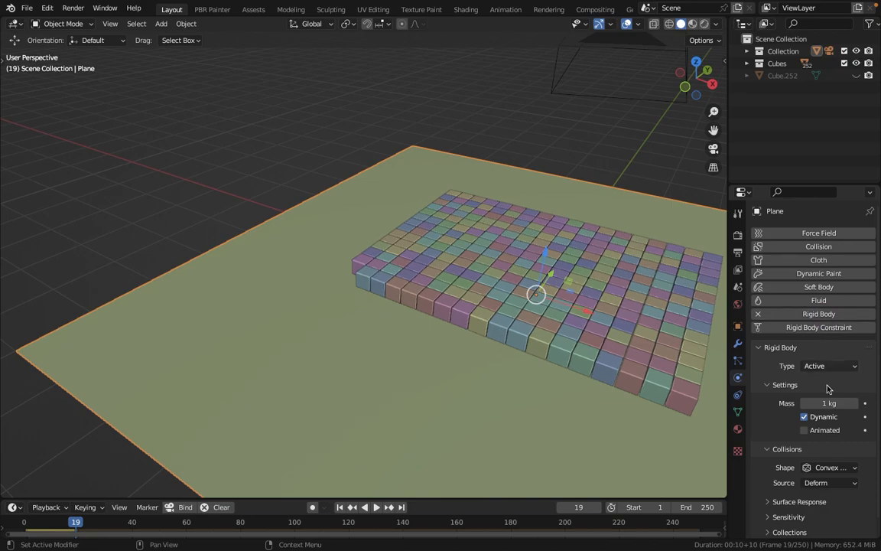
{"action": "left_click", "coordinate": [826, 367]}
{"action": "left_click", "coordinate": [823, 394]}
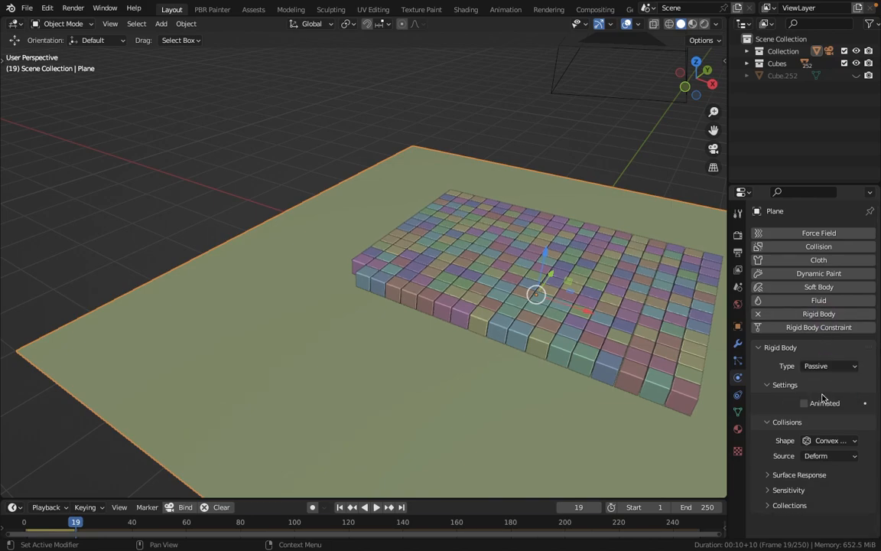
- Play the simulation from the first frame and examine up close how the corner cube behaves on the plane
{"action": "key", "text": "shift+Left"}
{"action": "left_click", "coordinate": [376, 508]}
{"action": "left_click", "coordinate": [376, 508]}
{"action": "scroll", "coordinate": [362, 296], "scroll_direction": "up", "scroll_amount": 8}
{"action": "middle_click_drag", "start_coordinate": [354, 311], "coordinate": [321, 395]}
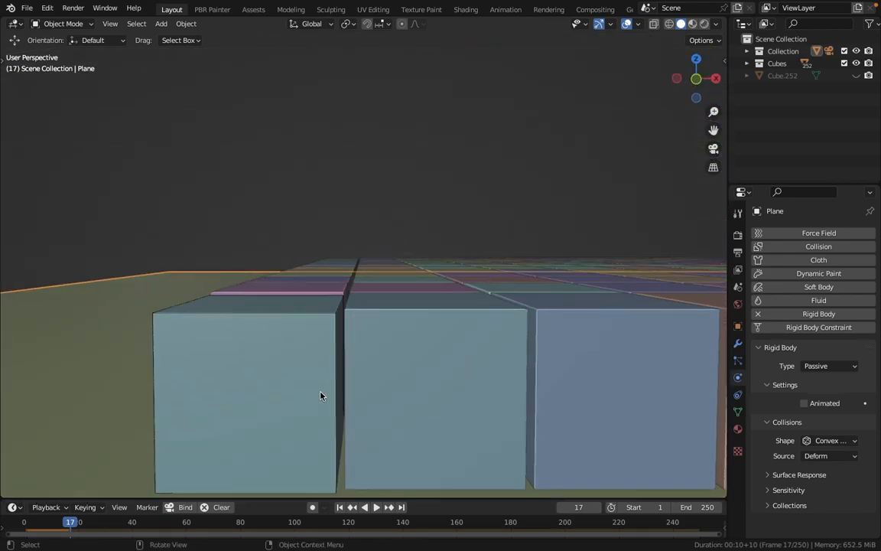
{"action": "left_click", "coordinate": [342, 507]}
{"action": "key", "text": "space"}
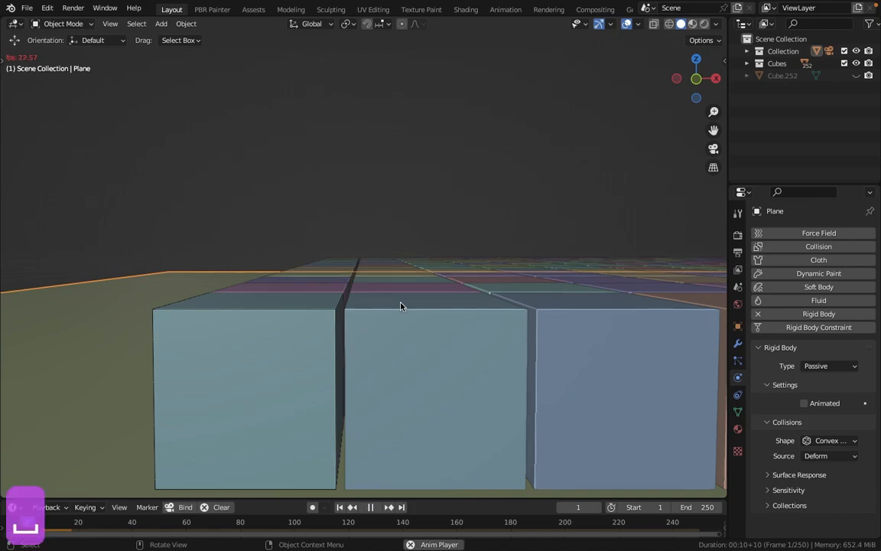
{"action": "key", "text": "space"}
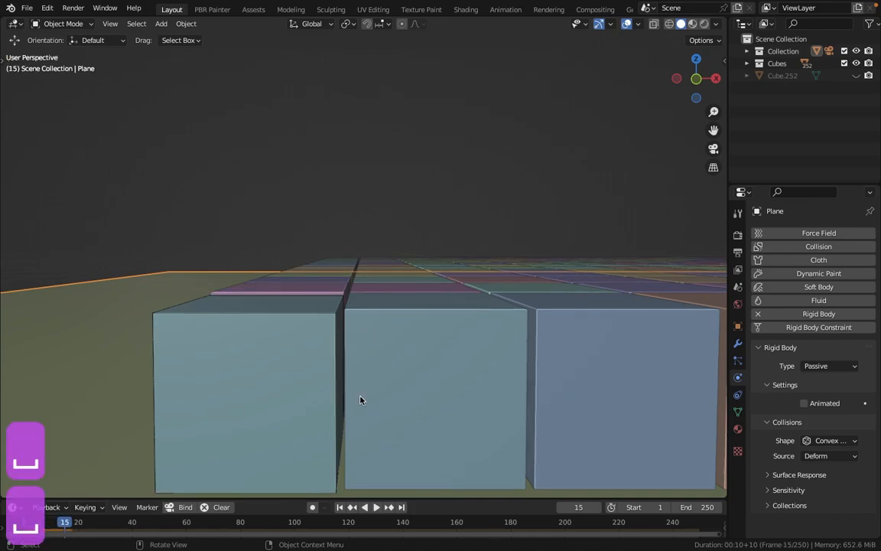
{"action": "left_click", "coordinate": [341, 508]}
- Make the corner cube active and select all objects in the Cubes collection
{"action": "middle_click_drag", "start_coordinate": [464, 331], "coordinate": [414, 326]}
{"action": "scroll", "coordinate": [455, 122], "scroll_direction": "down", "scroll_amount": 5}
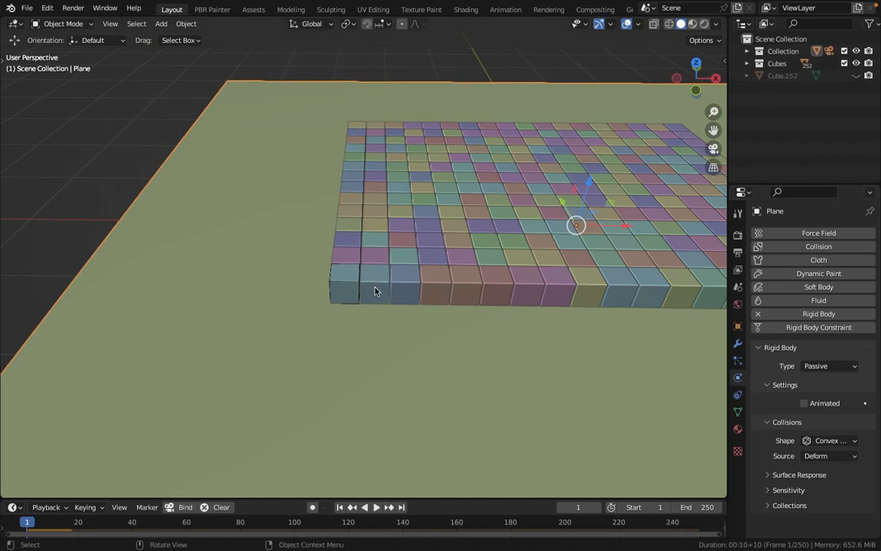
{"action": "left_click", "coordinate": [344, 284]}
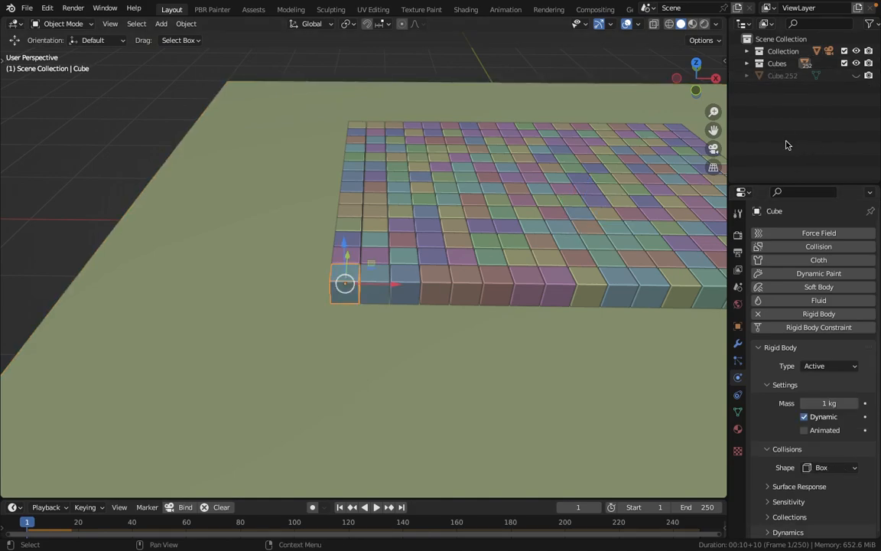
{"action": "left_click", "coordinate": [777, 64]}
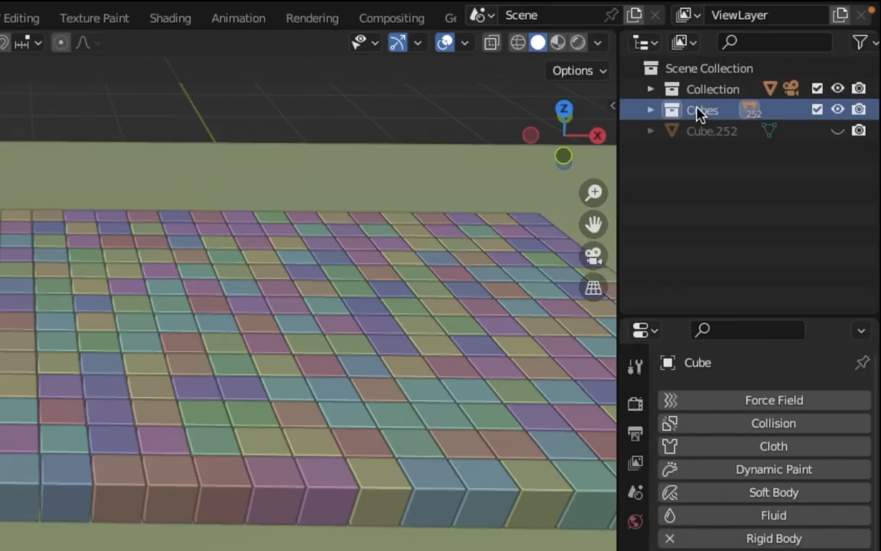
{"action": "right_click", "coordinate": [697, 114]}
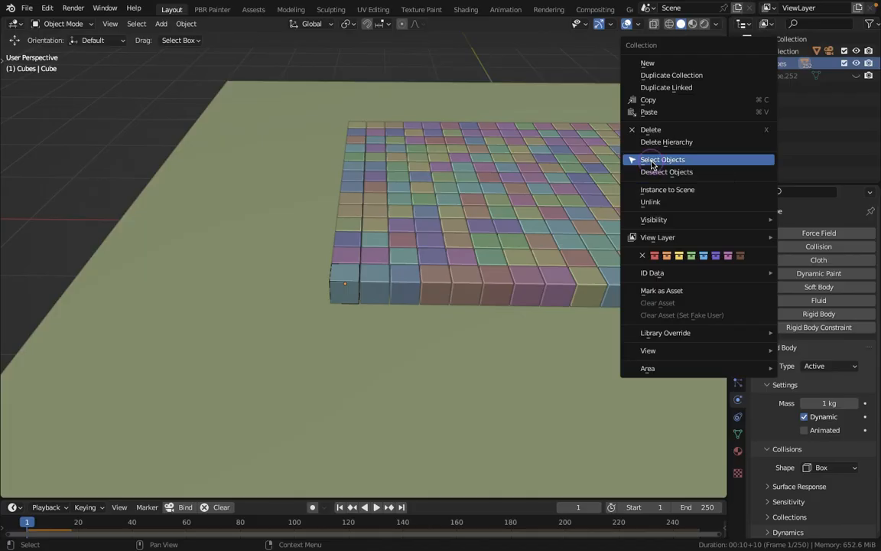
{"action": "left_click", "coordinate": [489, 276]}
{"action": "key", "text": "g"}
{"action": "right_click", "coordinate": [407, 171]}
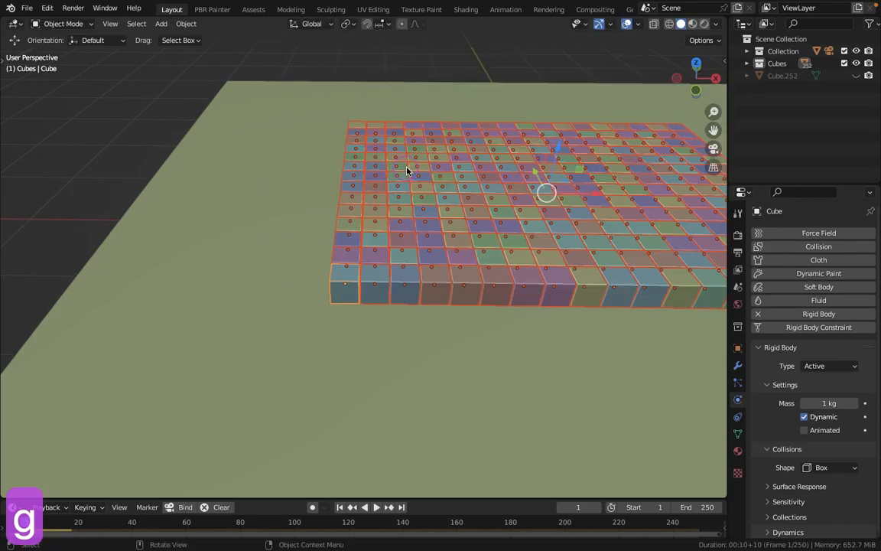
- Add active rigid bodies to all selected grid cubes at once
{"action": "scroll", "coordinate": [375, 151], "scroll_direction": "up", "scroll_amount": 3}
{"action": "left_click", "coordinate": [193, 25]}
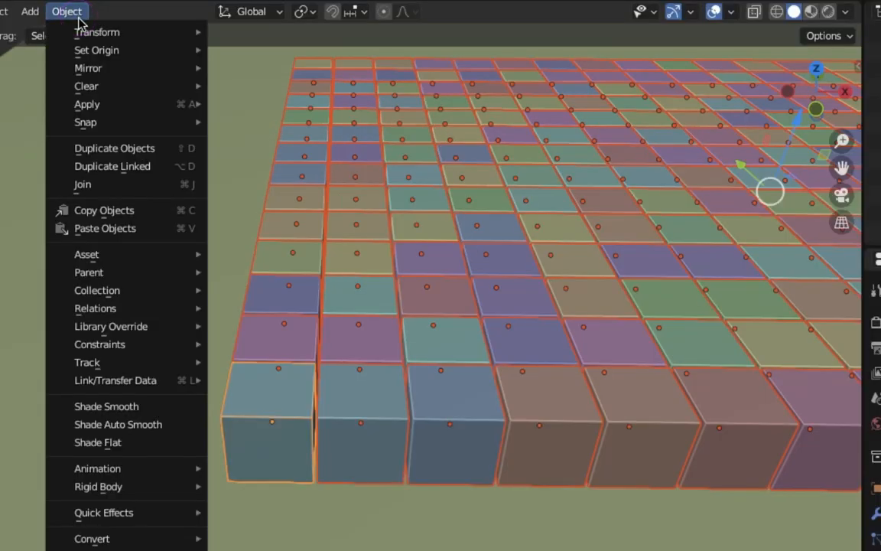
{"action": "mouse_move", "coordinate": [211, 350]}
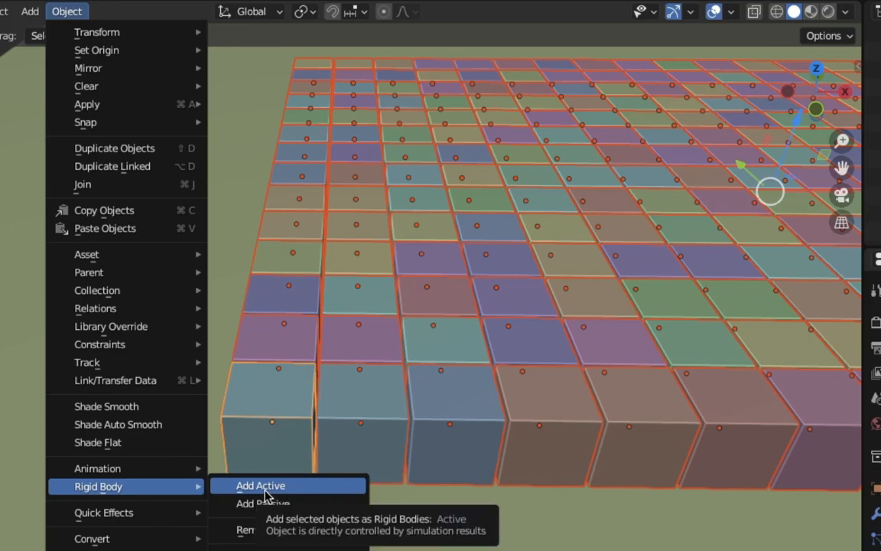
{"action": "left_click", "coordinate": [265, 486]}
{"action": "scroll", "coordinate": [582, 203], "scroll_direction": "down", "scroll_amount": 3}
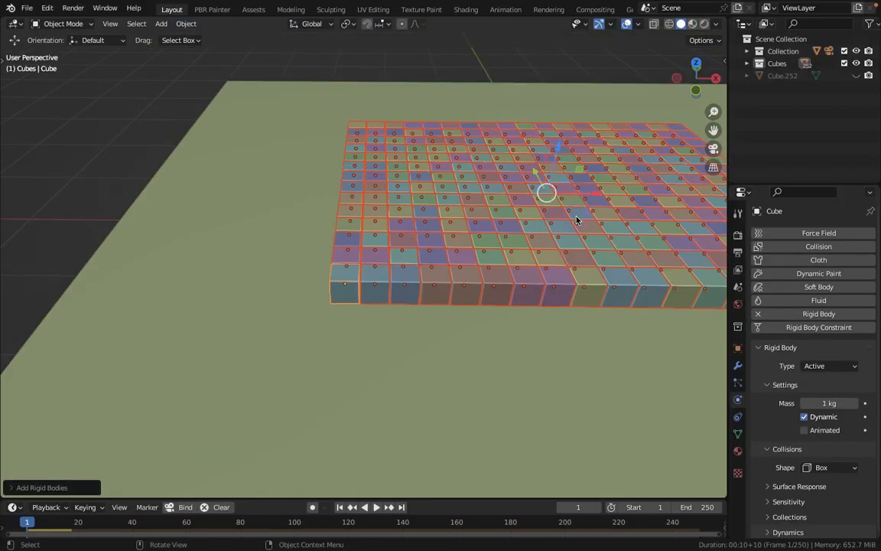
- Inspect the rigid body settings of a cube inside the grid and play the simulation briefly
{"action": "left_click", "coordinate": [576, 220]}
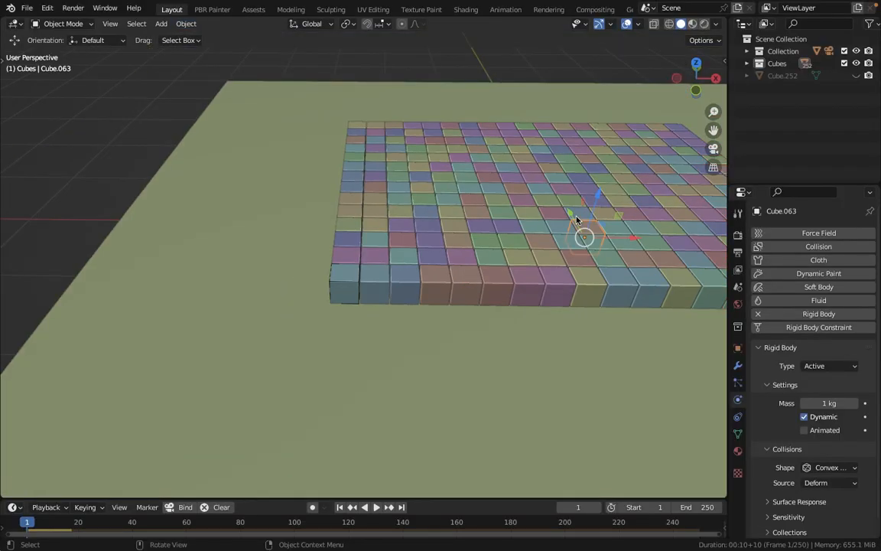
{"action": "key", "text": "space"}
{"action": "key", "text": "space"}
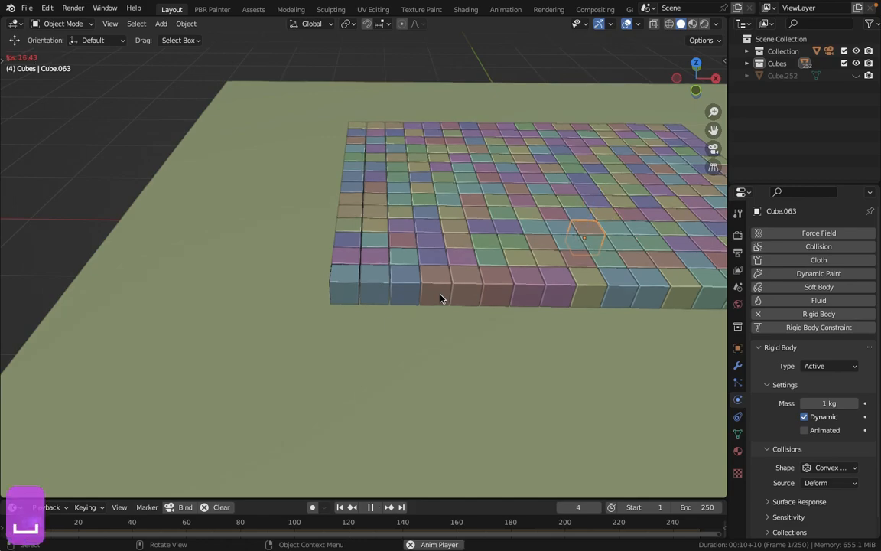
- Add a rigid body to the logo cube, set its type to Passive and enable Animated
{"action": "middle_click_drag", "start_coordinate": [535, 290], "coordinate": [525, 362]}
{"action": "scroll", "coordinate": [181, 256], "scroll_direction": "up", "scroll_amount": 2}
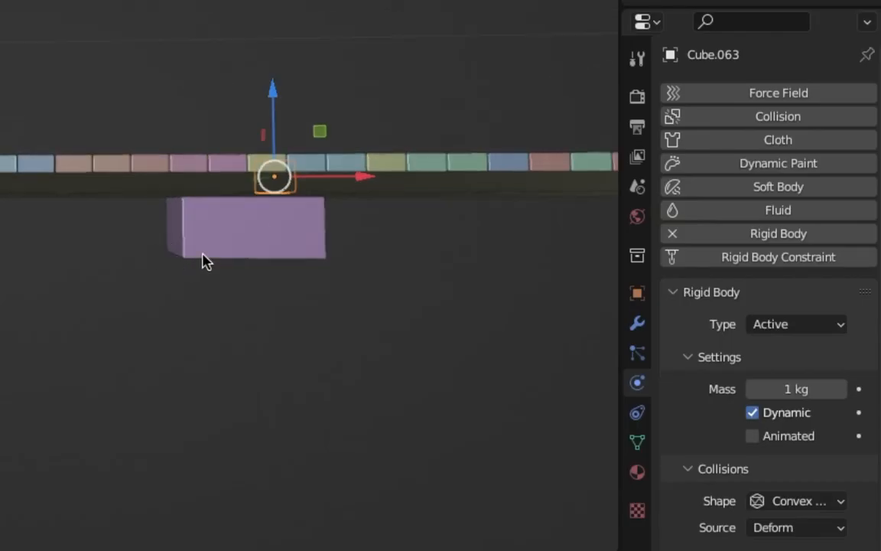
{"action": "left_click", "coordinate": [230, 255]}
{"action": "middle_click_drag", "start_coordinate": [229, 255], "coordinate": [246, 235]}
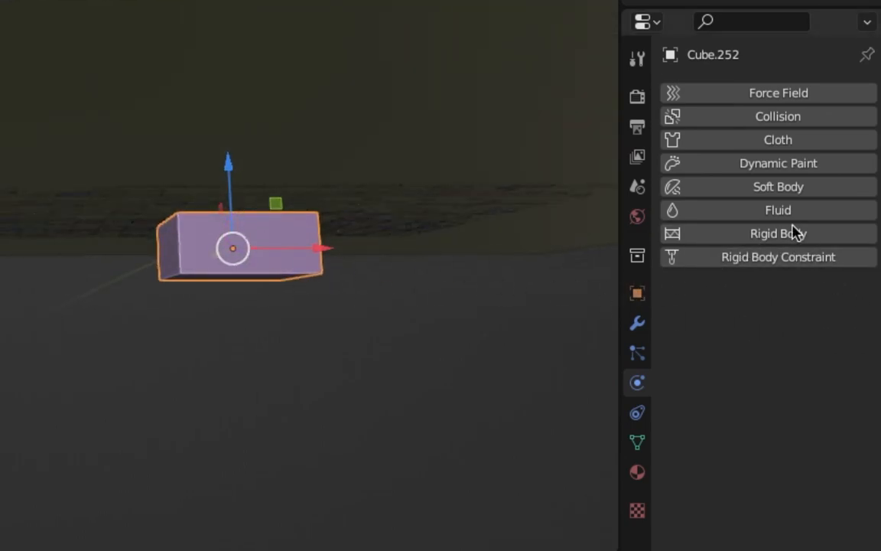
{"action": "left_click", "coordinate": [732, 242]}
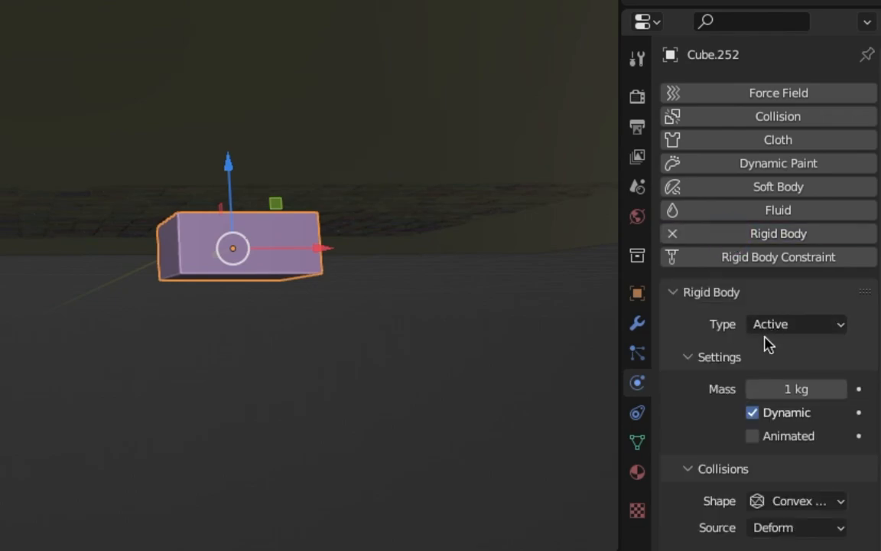
{"action": "left_click", "coordinate": [779, 325]}
{"action": "left_click", "coordinate": [774, 374]}
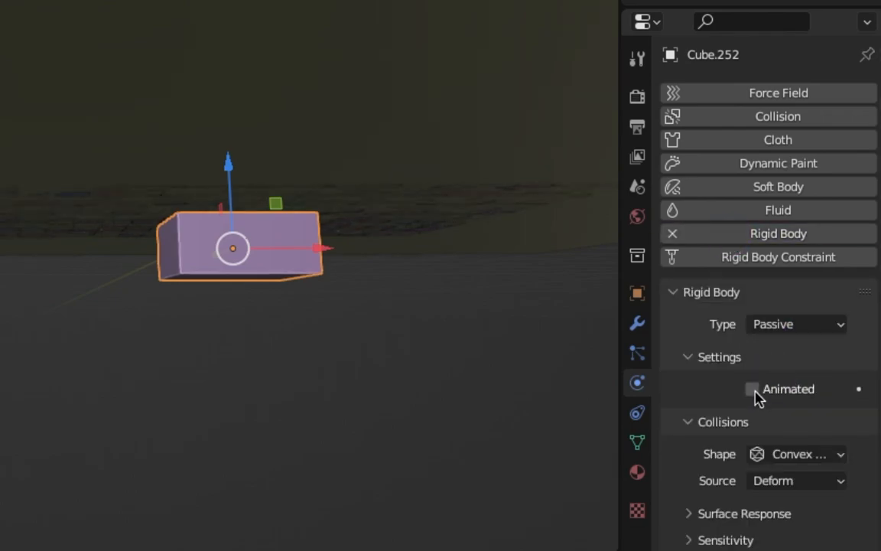
{"action": "left_click", "coordinate": [755, 391]}
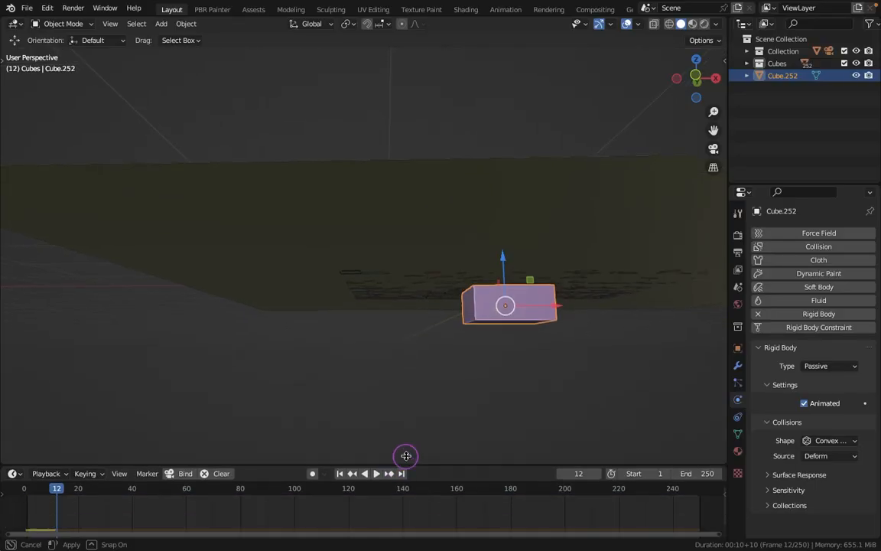
- Enlarge the timeline, return to frame 1 in camera view, and keyframe the logo cube's Z location
{"action": "left_click_drag", "start_coordinate": [403, 457], "coordinate": [406, 453]}
{"action": "left_click", "coordinate": [339, 462]}
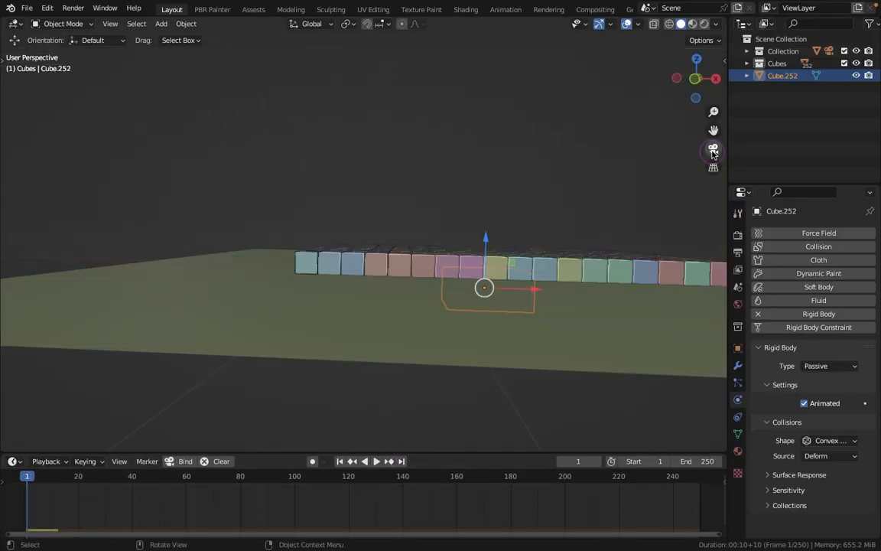
{"action": "left_click", "coordinate": [714, 148]}
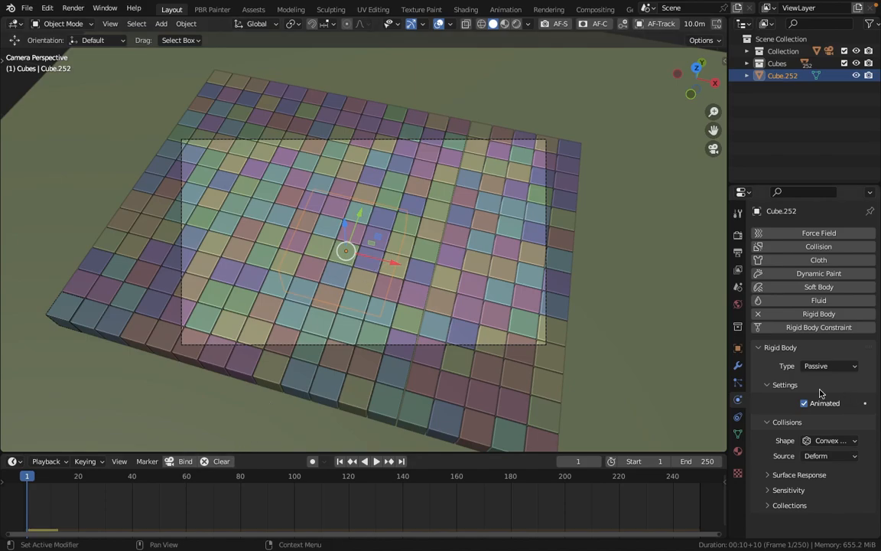
{"action": "left_click", "coordinate": [738, 349]}
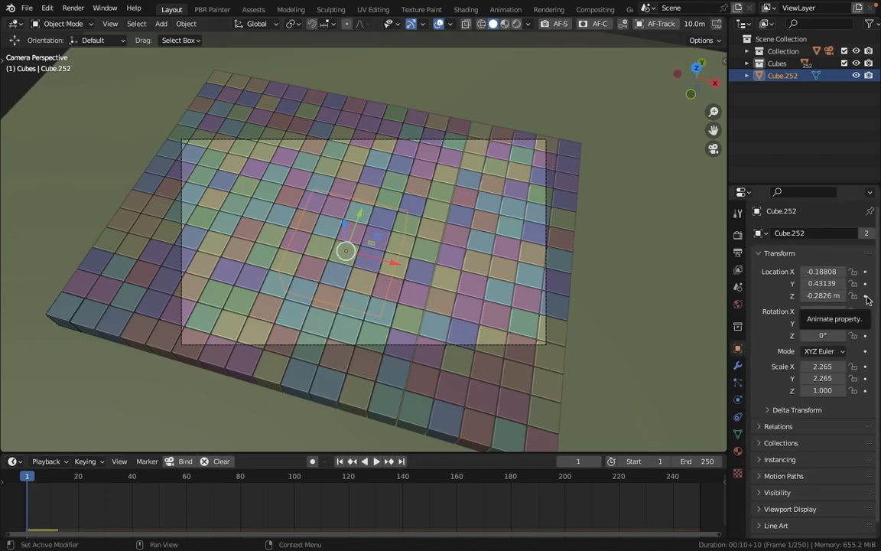
{"action": "left_click", "coordinate": [866, 297]}
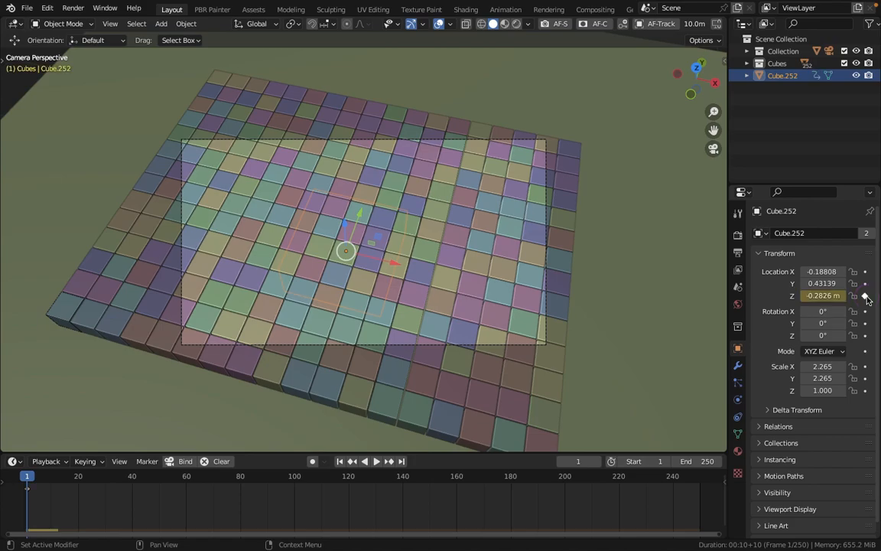
- At frame 40, raise the logo cube about 0.81 m along Z above the grid and keyframe its Z location
{"action": "left_click", "coordinate": [133, 477]}
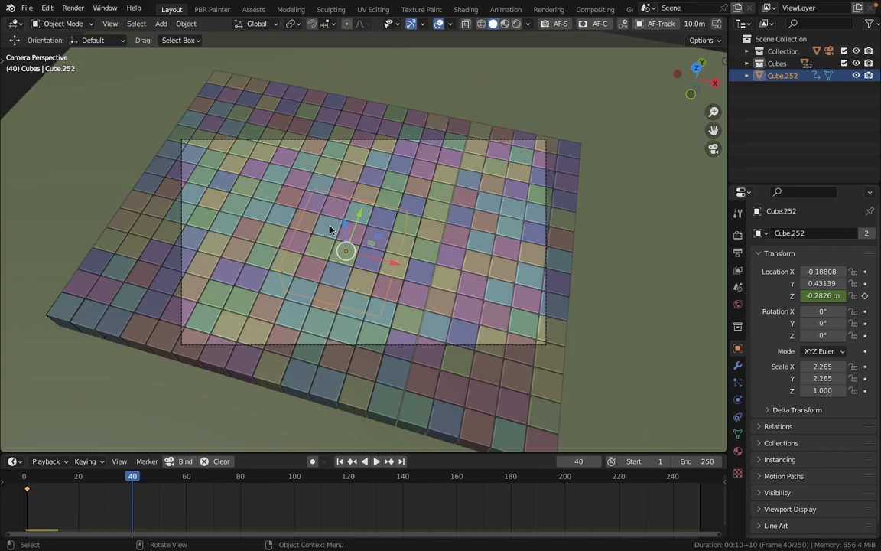
{"action": "key", "text": "g"}
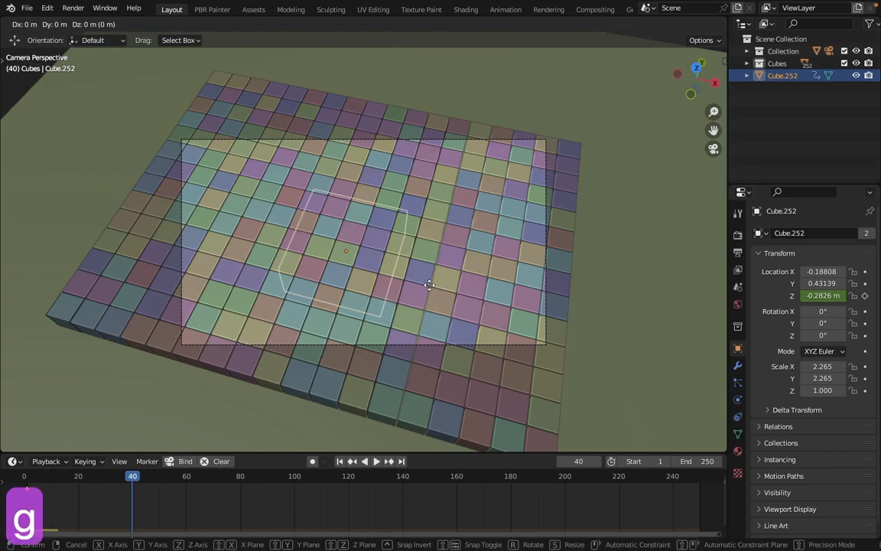
{"action": "key", "text": "z"}
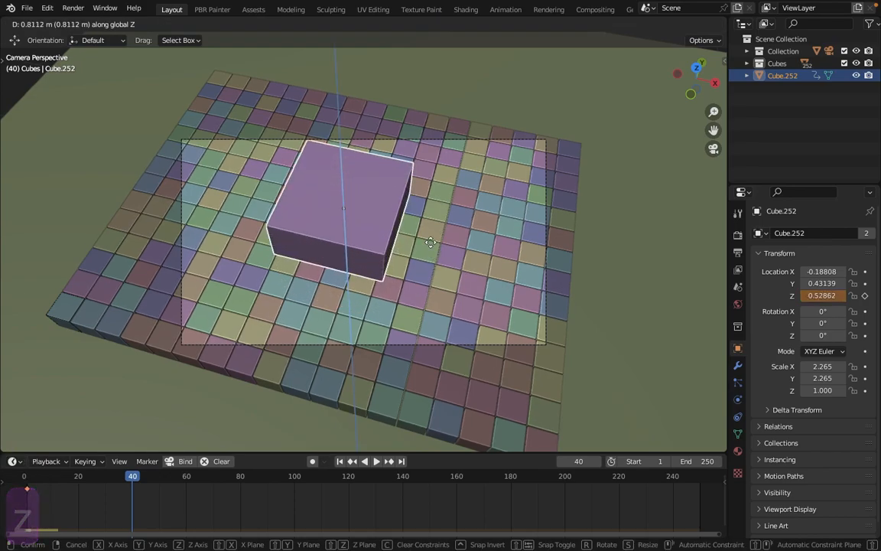
{"action": "left_click", "coordinate": [431, 243]}
{"action": "middle_click_drag", "start_coordinate": [291, 263], "coordinate": [332, 264]}
{"action": "scroll", "coordinate": [325, 225], "scroll_direction": "up", "scroll_amount": 3}
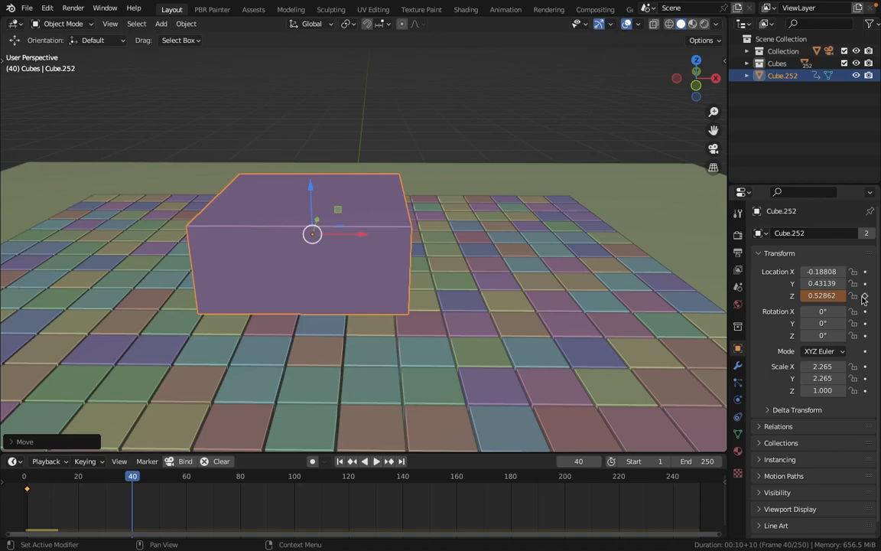
{"action": "left_click", "coordinate": [865, 296]}
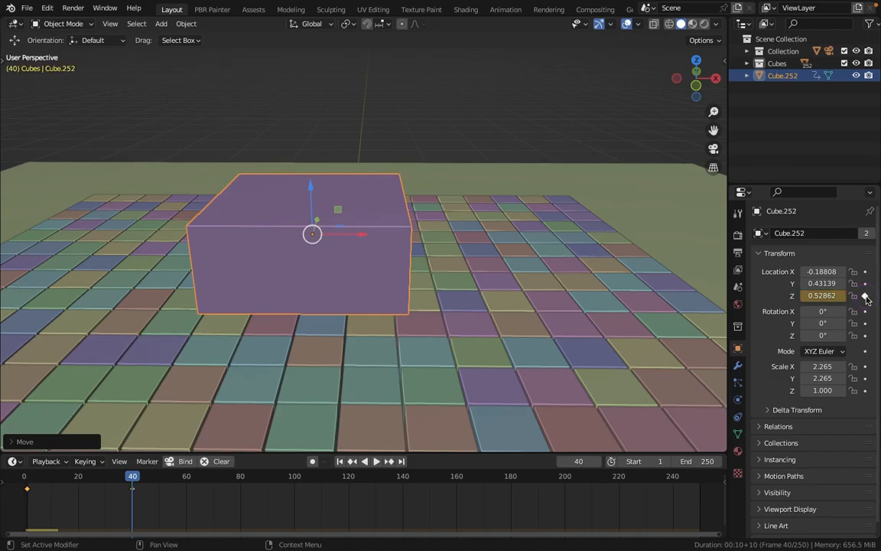
- Save the file and play the simulation from frame 1 in camera view, returning to the first frame
{"action": "left_click", "coordinate": [339, 462]}
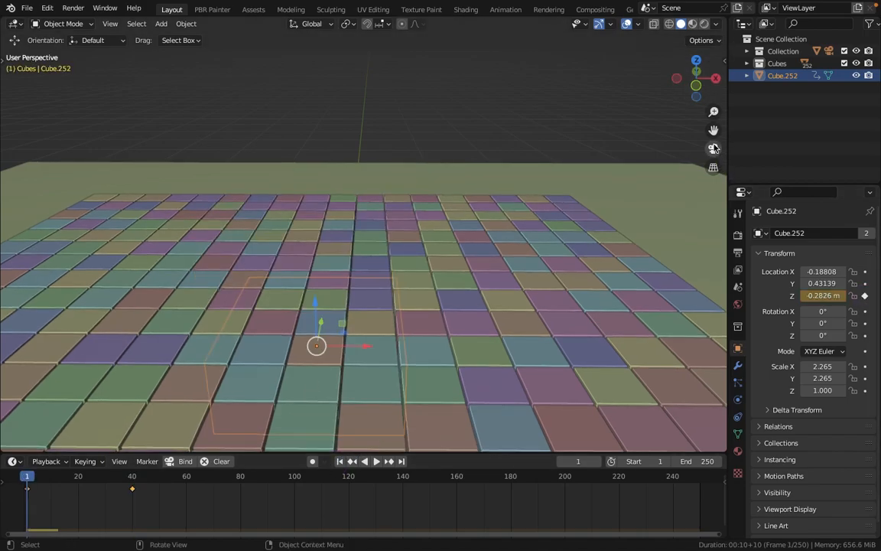
{"action": "key", "text": "KP_0"}
{"action": "key", "text": "super+s"}
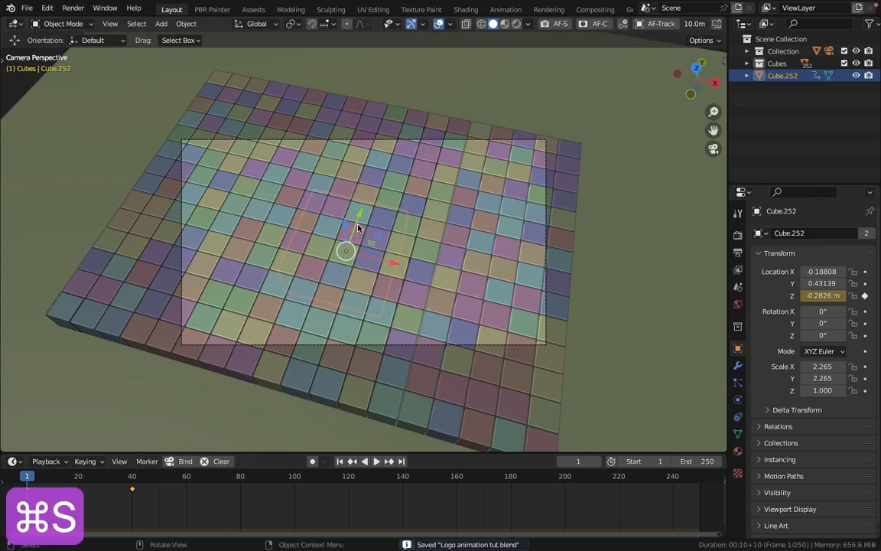
{"action": "left_click", "coordinate": [379, 464]}
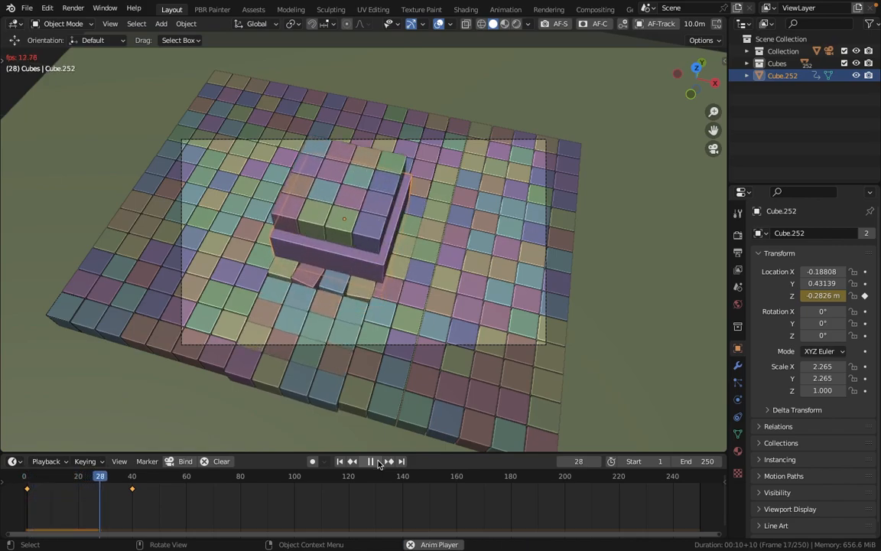
{"action": "left_click", "coordinate": [372, 462]}
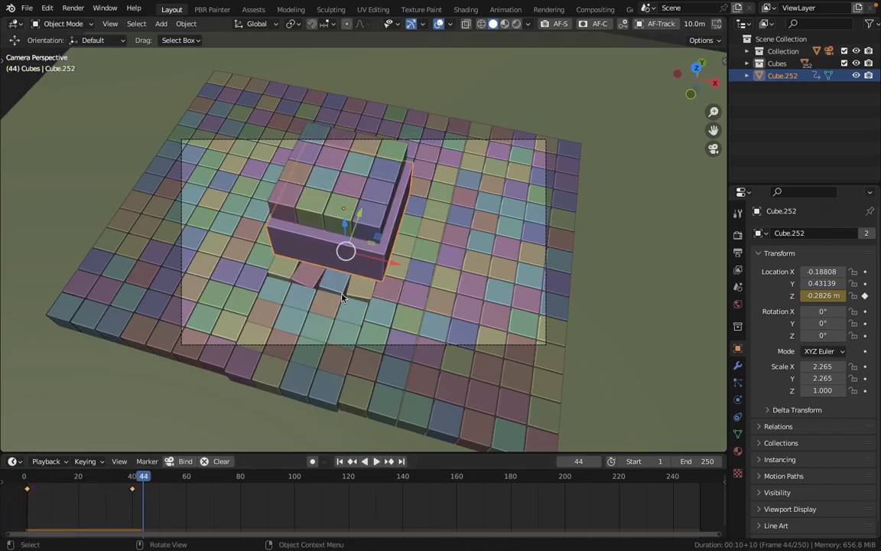
{"action": "key", "text": "shift+Left"}
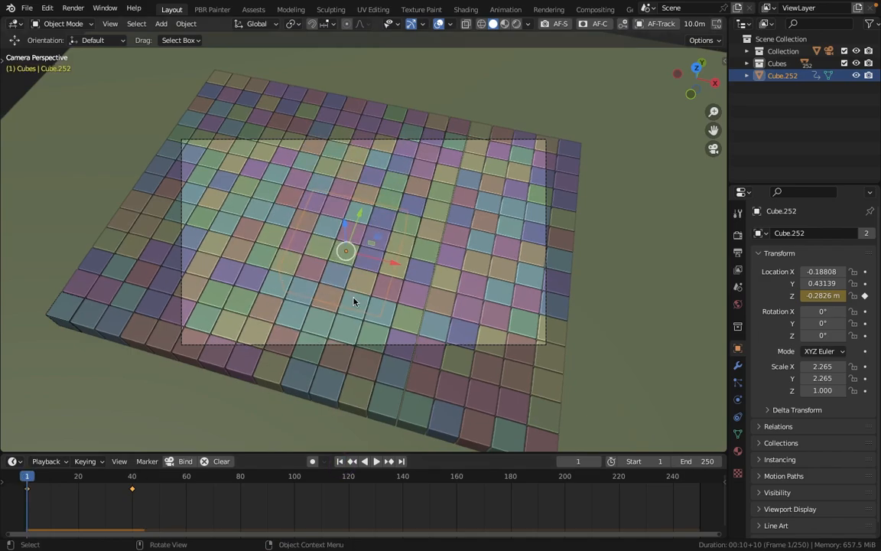
- Try rotating the logo cube to X -21°, Y 9°, Z 13° and play the simulation from frame 1
{"action": "left_click_drag", "start_coordinate": [819, 324], "coordinate": [837, 335]}
{"action": "key", "text": "space"}
{"action": "key", "text": "space"}
{"action": "key", "text": "shift+Left"}
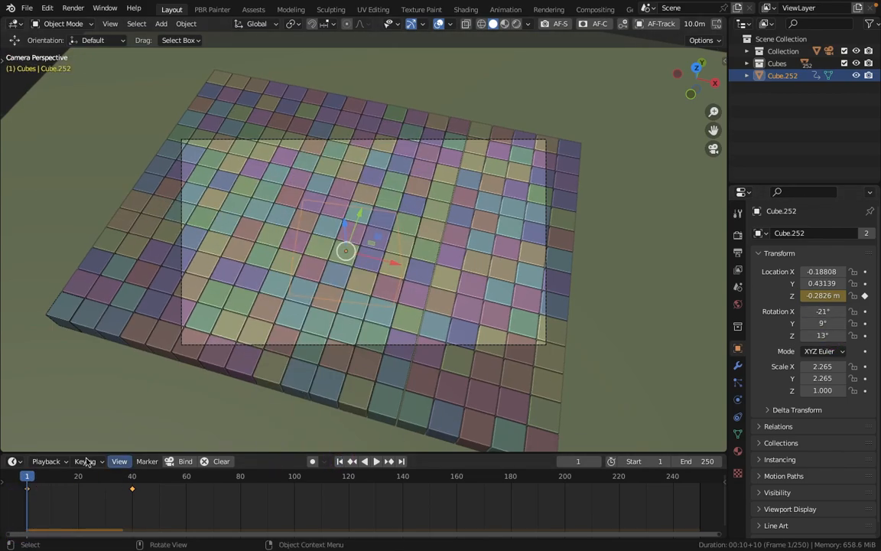
- Set the animation's end frame to 60
{"action": "left_click", "coordinate": [132, 476]}
{"action": "double_click", "coordinate": [692, 461]}
{"action": "type", "text": "60"}
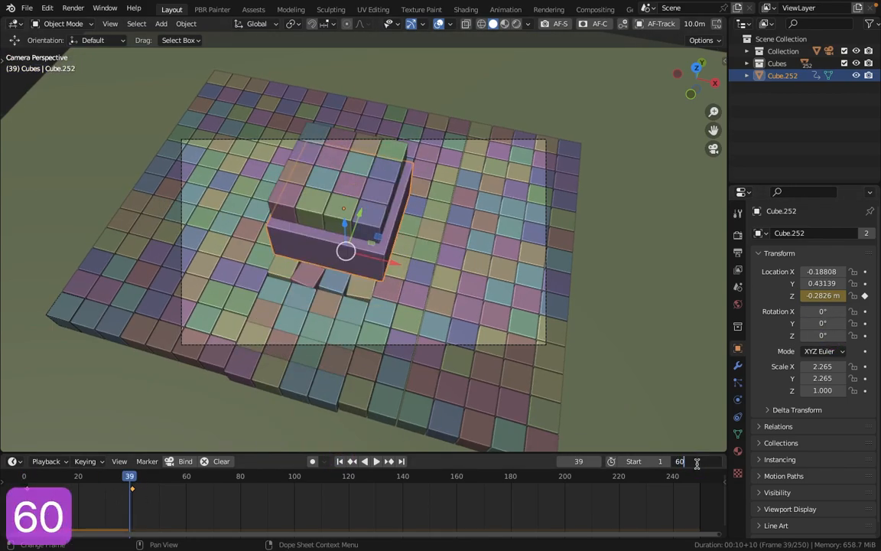
{"action": "key", "text": "Return"}
{"action": "middle_click_drag", "start_coordinate": [222, 497], "coordinate": [452, 506]}
{"action": "scroll", "coordinate": [452, 506], "scroll_direction": "up", "scroll_amount": 2}
- At frame 40, keyframe the logo cube's X, Y and Z rotation at 0°
{"action": "left_click_drag", "start_coordinate": [380, 478], "coordinate": [383, 477]}
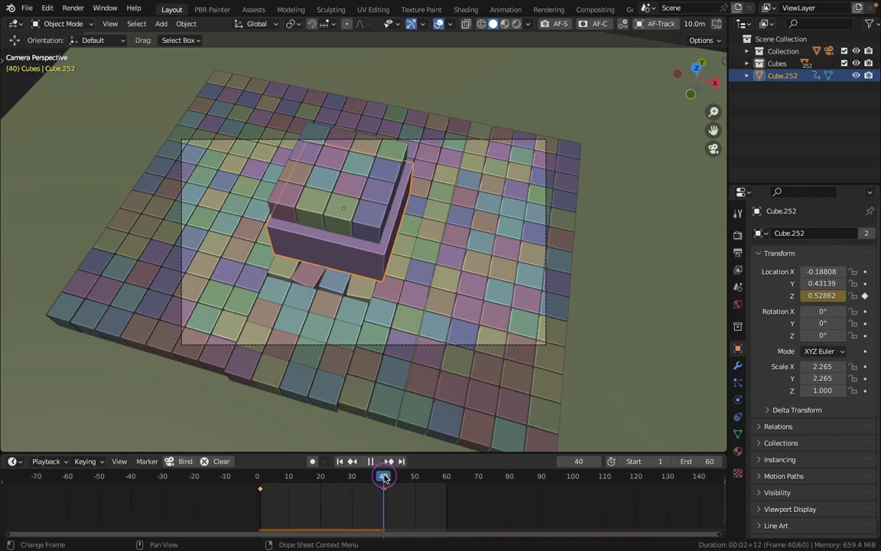
{"action": "left_click", "coordinate": [865, 311]}
{"action": "left_click", "coordinate": [865, 323]}
{"action": "left_click", "coordinate": [865, 335]}
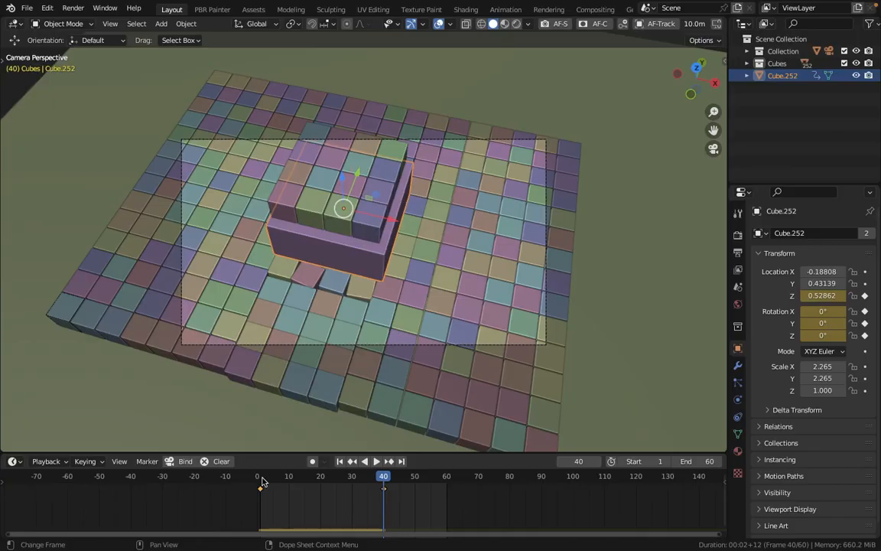
- At frame 1, set the logo cube's rotation to X 0°, Y -32° and Z 67°, and keyframe the rotation
{"action": "left_click", "coordinate": [262, 477]}
{"action": "left_click_drag", "start_coordinate": [803, 330], "coordinate": [732, 331]}
{"action": "left_click_drag", "start_coordinate": [814, 310], "coordinate": [880, 310]}
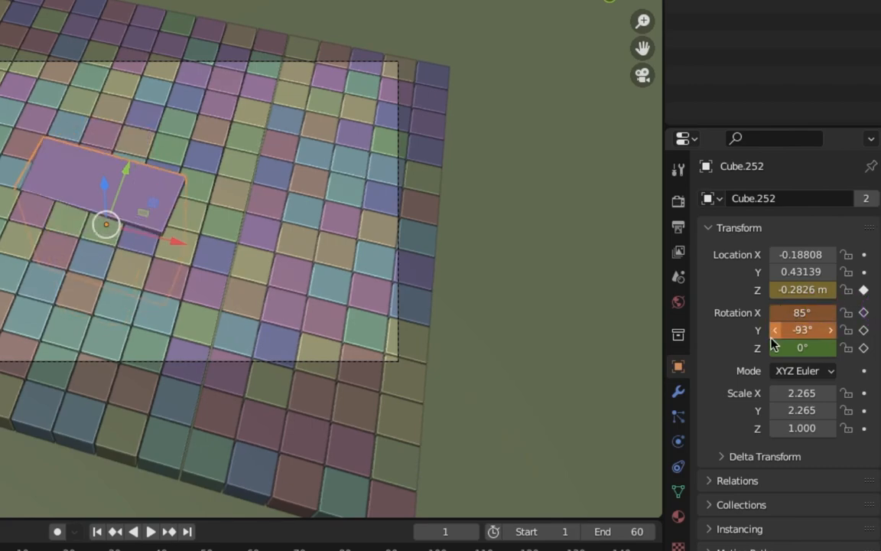
{"action": "left_click_drag", "start_coordinate": [784, 347], "coordinate": [868, 327]}
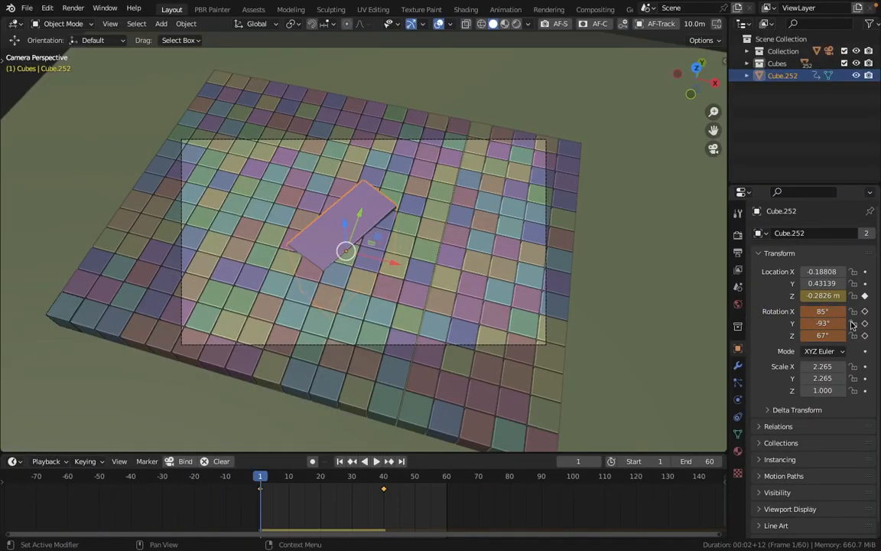
{"action": "left_click", "coordinate": [801, 312]}
{"action": "type", "text": "0"}
{"action": "key", "text": "Return"}
{"action": "key", "text": "i"}
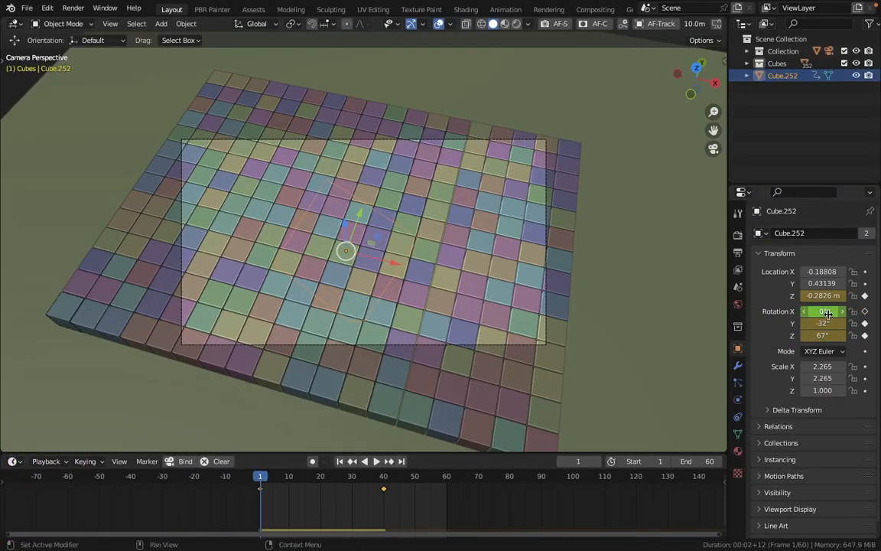
- Play the simulation in camera view and from the side to examine how the logo cube breaks through the grid
{"action": "key", "text": "space"}
{"action": "key", "text": "space"}
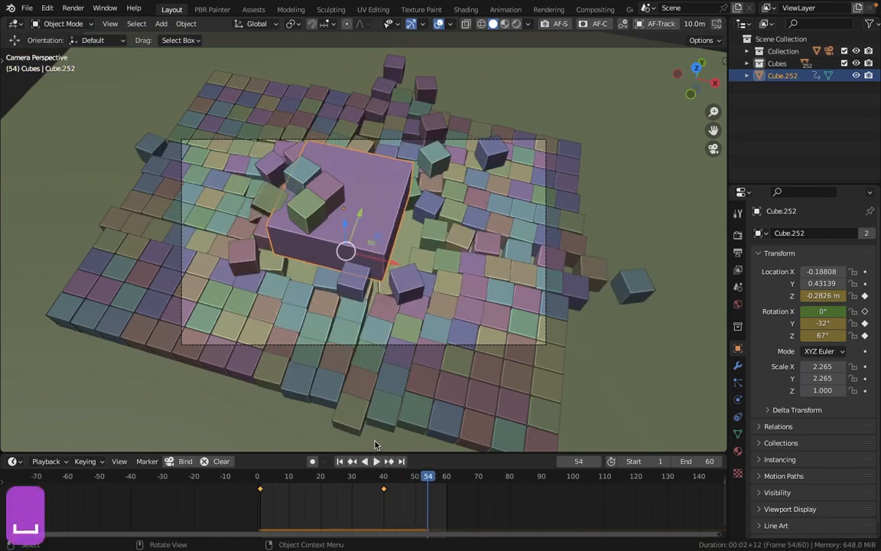
{"action": "left_click_drag", "start_coordinate": [403, 479], "coordinate": [221, 442]}
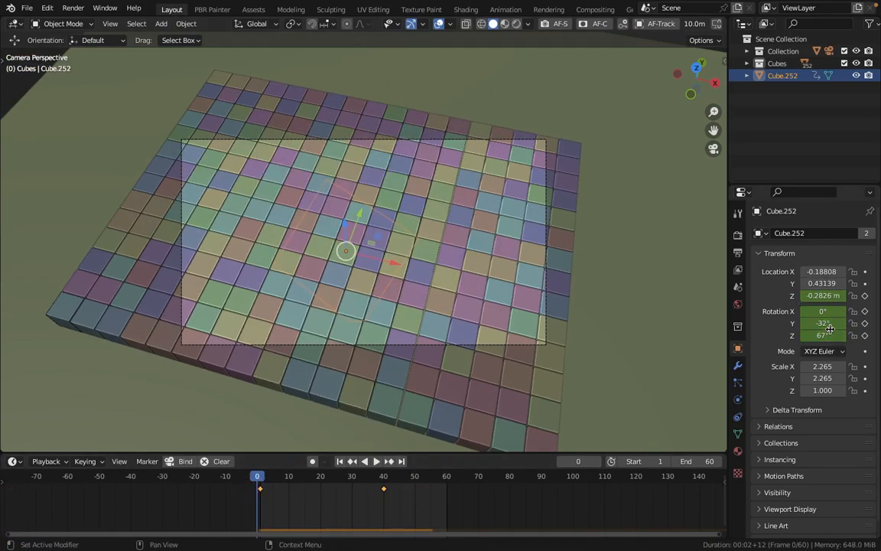
{"action": "middle_click_drag", "start_coordinate": [331, 293], "coordinate": [444, 337]}
{"action": "key", "text": "space"}
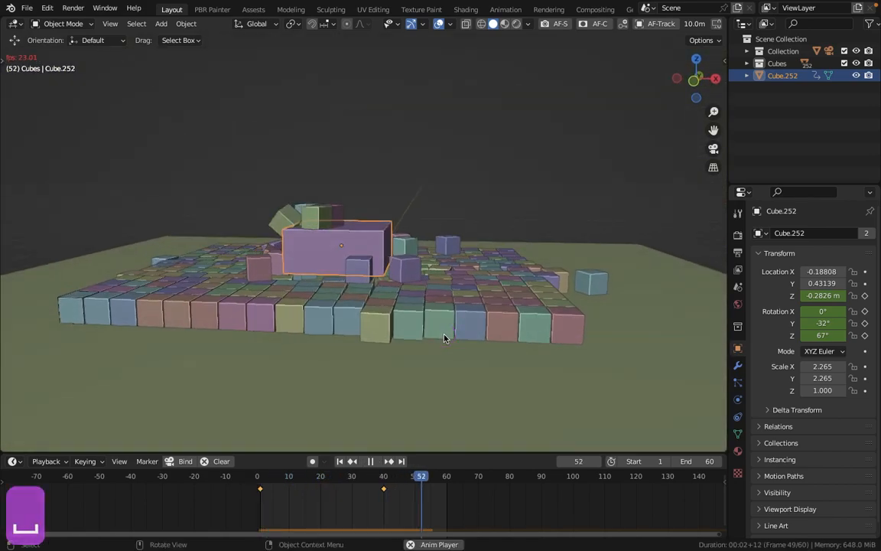
{"action": "key", "text": "space"}
{"action": "middle_click_drag", "start_coordinate": [309, 188], "coordinate": [311, 220]}
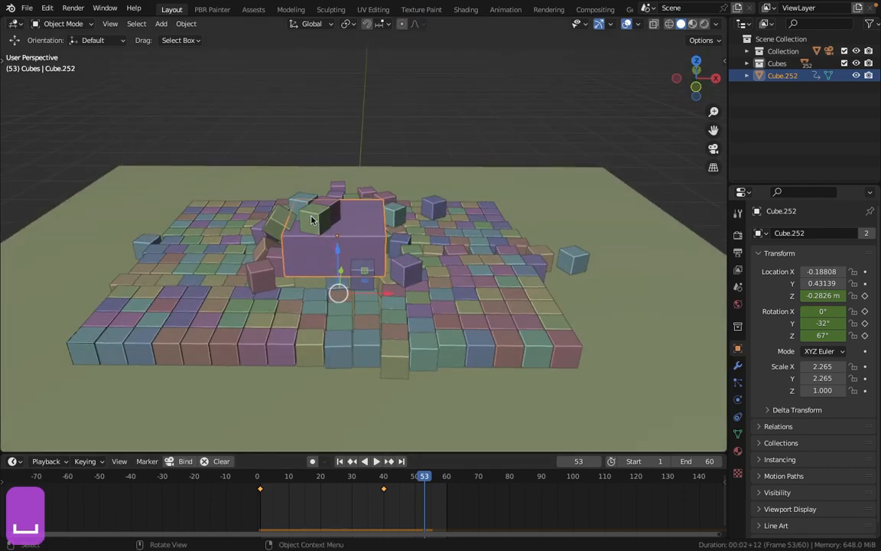
{"action": "left_click", "coordinate": [713, 150]}
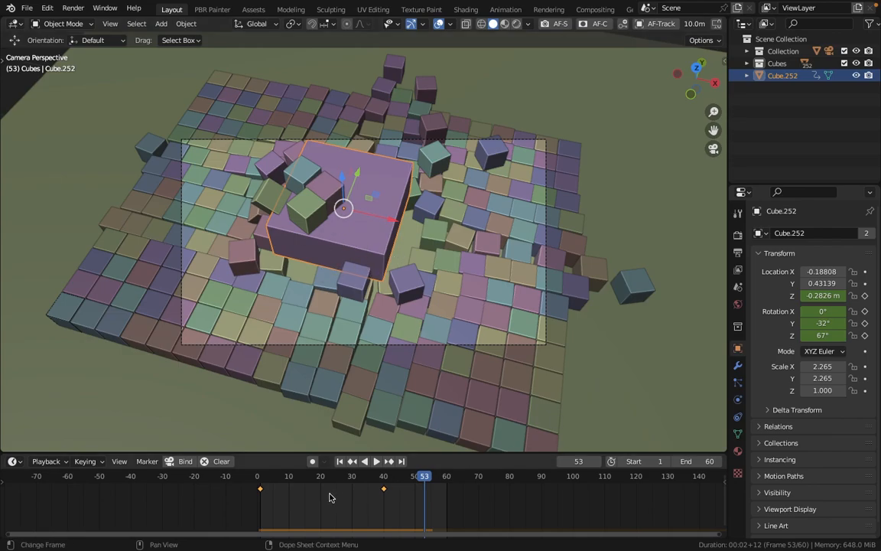
- At frame 36, set the logo cube's X rotation to 50° and keyframe it
{"action": "left_click_drag", "start_coordinate": [383, 484], "coordinate": [371, 487]}
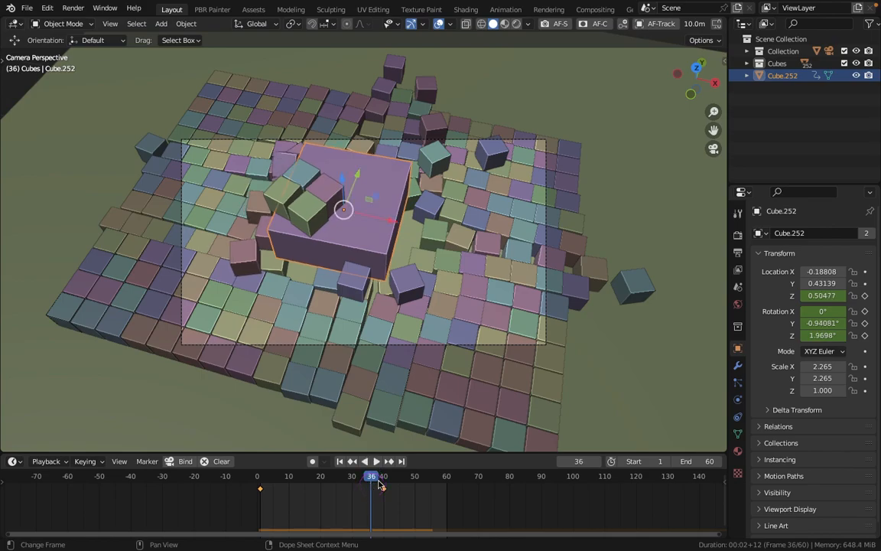
{"action": "left_click_drag", "start_coordinate": [824, 314], "coordinate": [788, 319]}
{"action": "key", "text": "Escape"}
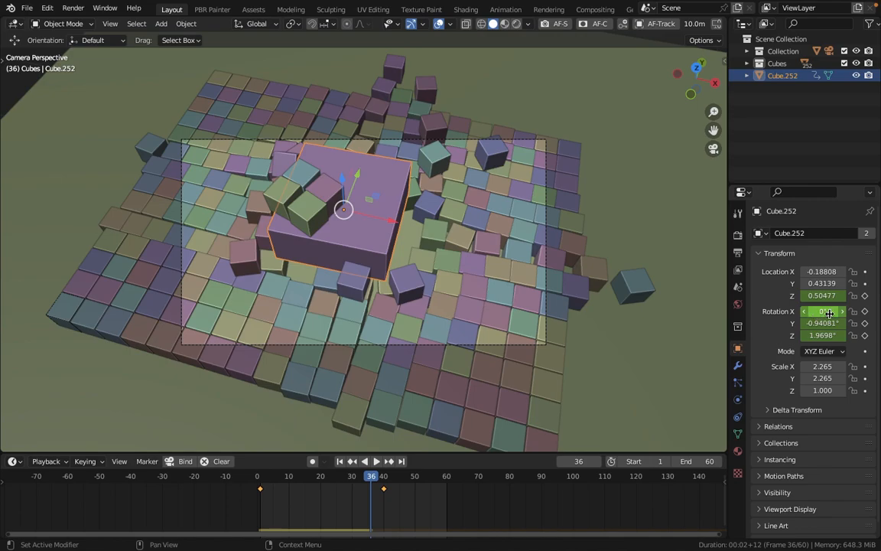
{"action": "left_click", "coordinate": [826, 312]}
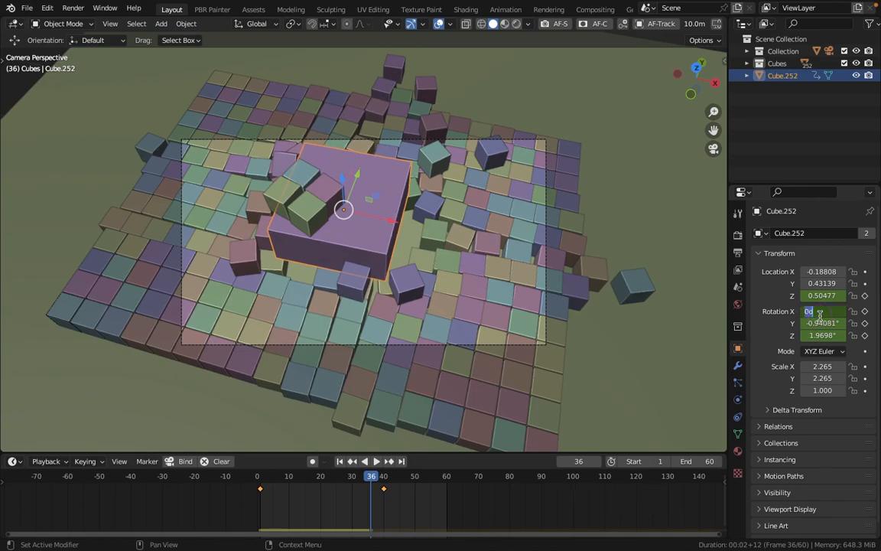
{"action": "type", "text": "50"}
{"action": "key", "text": "Return"}
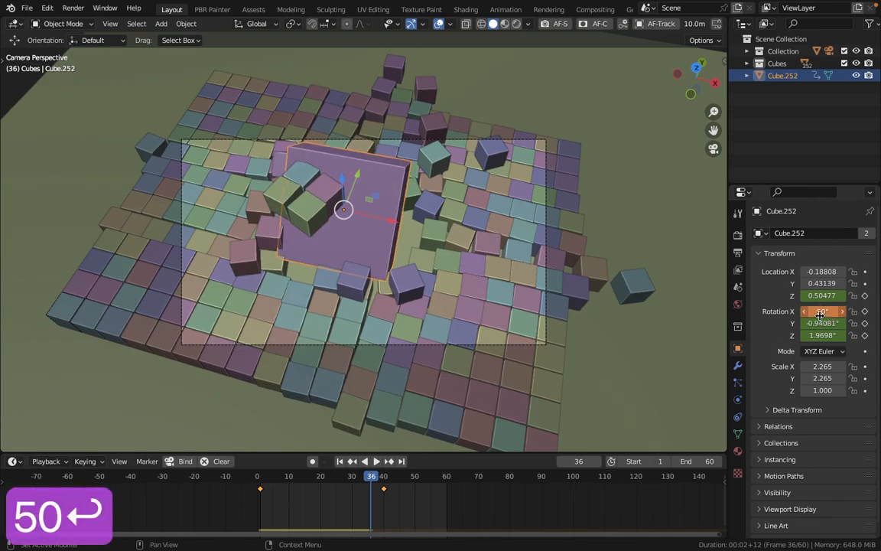
{"action": "left_click", "coordinate": [864, 321]}
- Play the simulation from the beginning to check the new X rotation and return to frame 1
{"action": "key", "text": "shift+Left"}
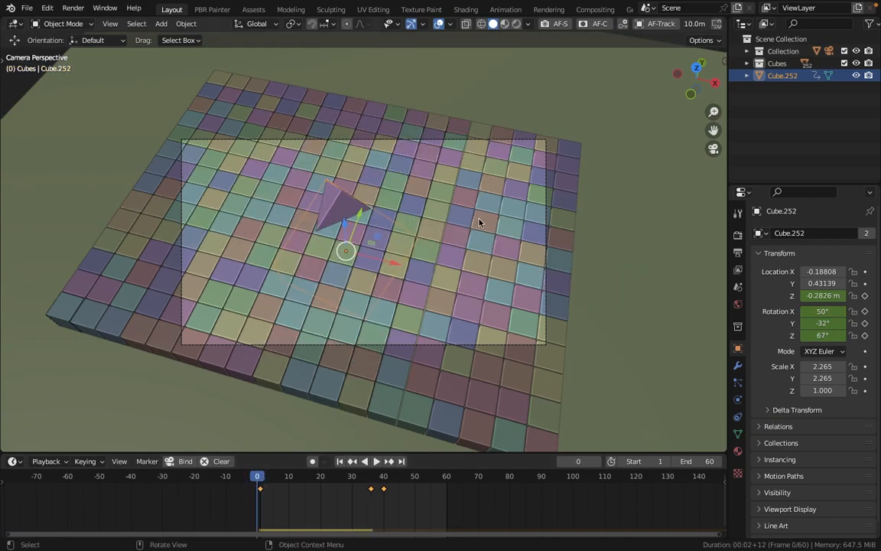
{"action": "key", "text": "space"}
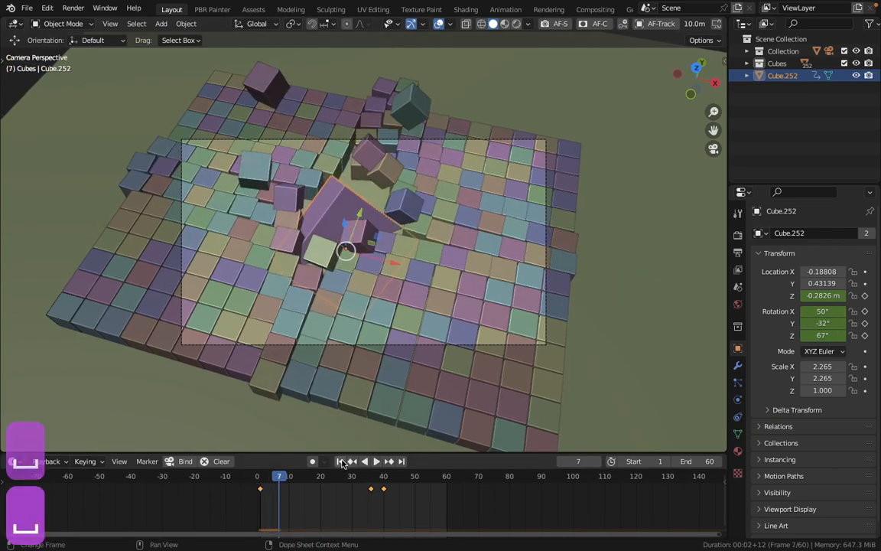
{"action": "left_click", "coordinate": [341, 461]}
- At frame 1, set the logo cube's X rotation to 0°, keyframe it and play the simulation
{"action": "left_click_drag", "start_coordinate": [371, 485], "coordinate": [259, 487]}
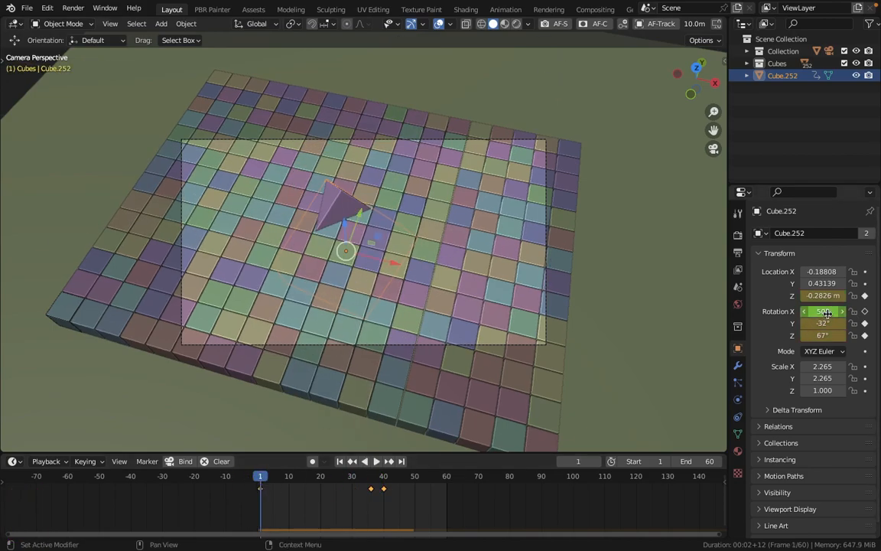
{"action": "type", "text": "0"}
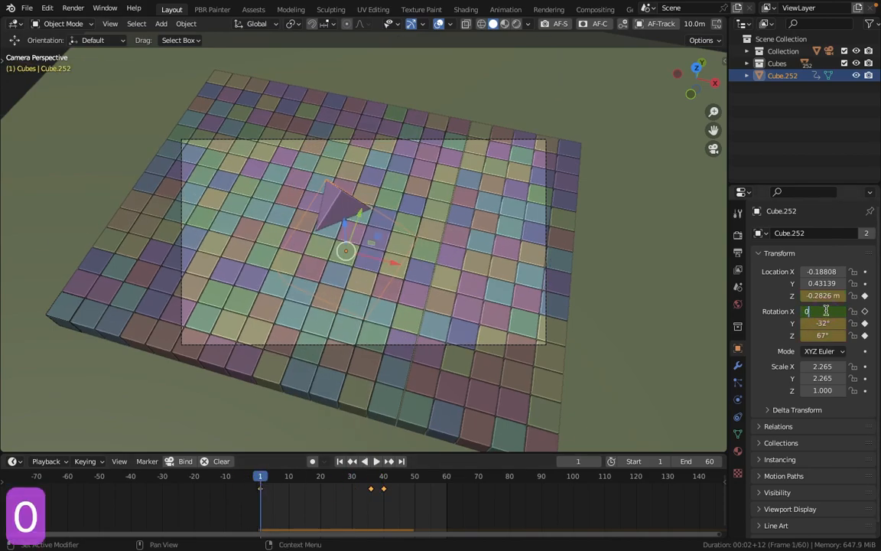
{"action": "key", "text": "Return"}
{"action": "left_click", "coordinate": [865, 312]}
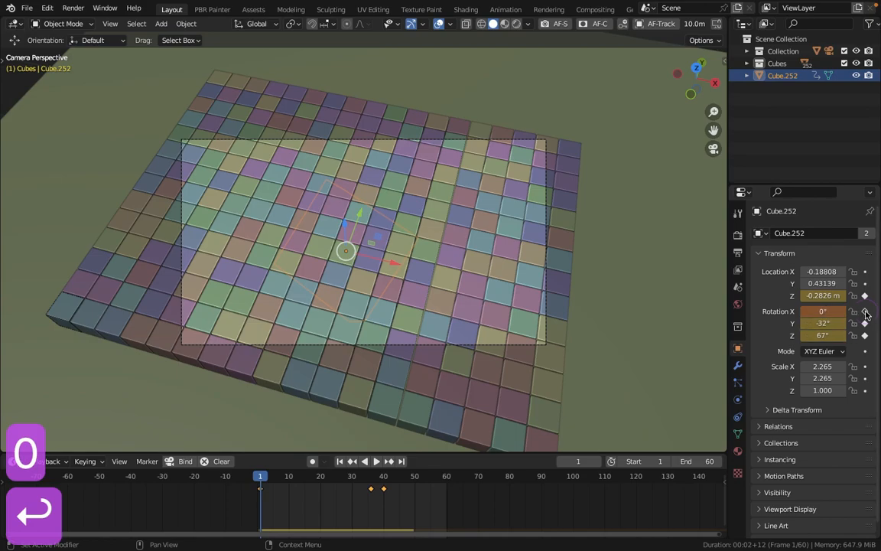
{"action": "key", "text": "space"}
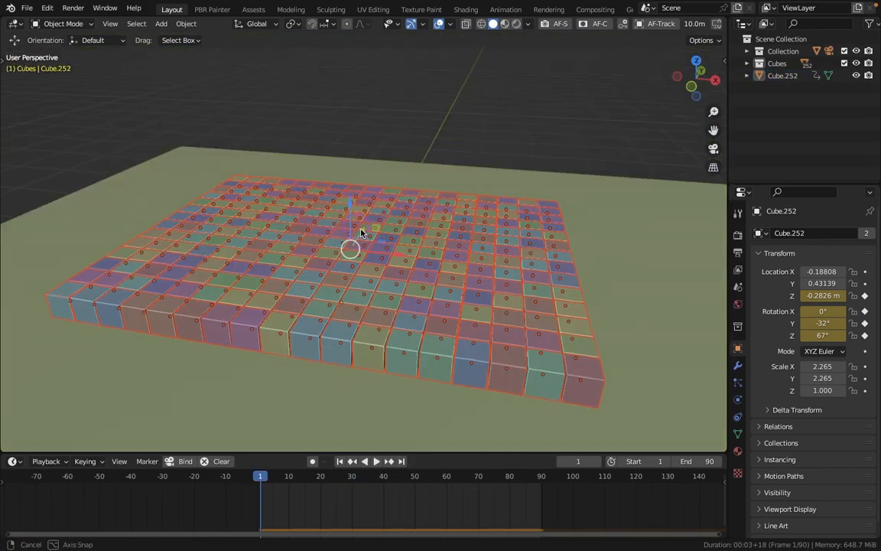
- Exclude the collection with the plane and camera from the view layer and hide the logo cube in the viewport
{"action": "middle_click_drag", "start_coordinate": [360, 233], "coordinate": [494, 139]}
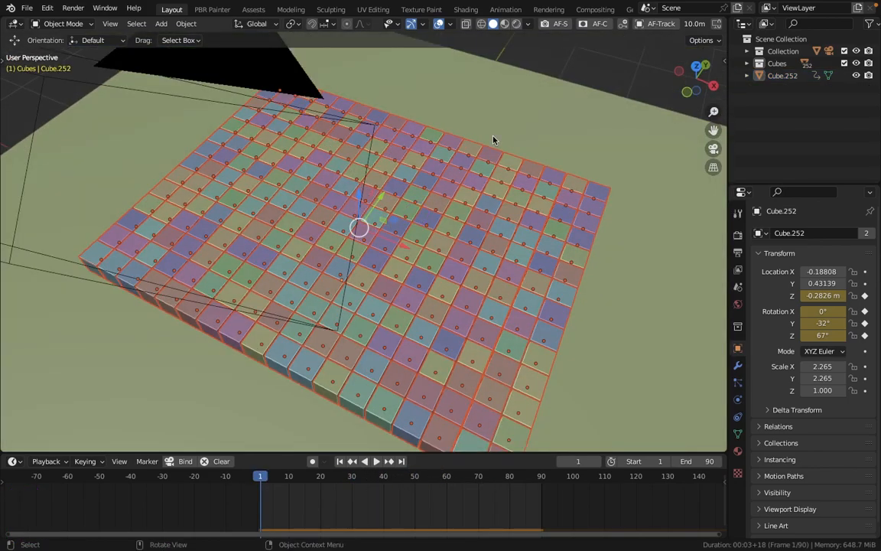
{"action": "left_click", "coordinate": [537, 306]}
{"action": "scroll", "coordinate": [442, 266], "scroll_direction": "down", "scroll_amount": 8}
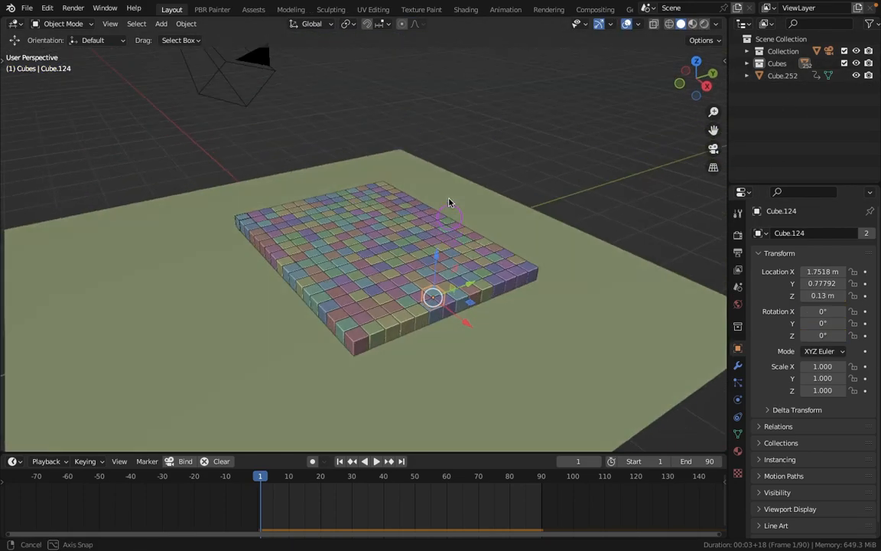
{"action": "left_click", "coordinate": [844, 51]}
{"action": "middle_click_drag", "start_coordinate": [395, 305], "coordinate": [421, 191]}
{"action": "left_click", "coordinate": [336, 299]}
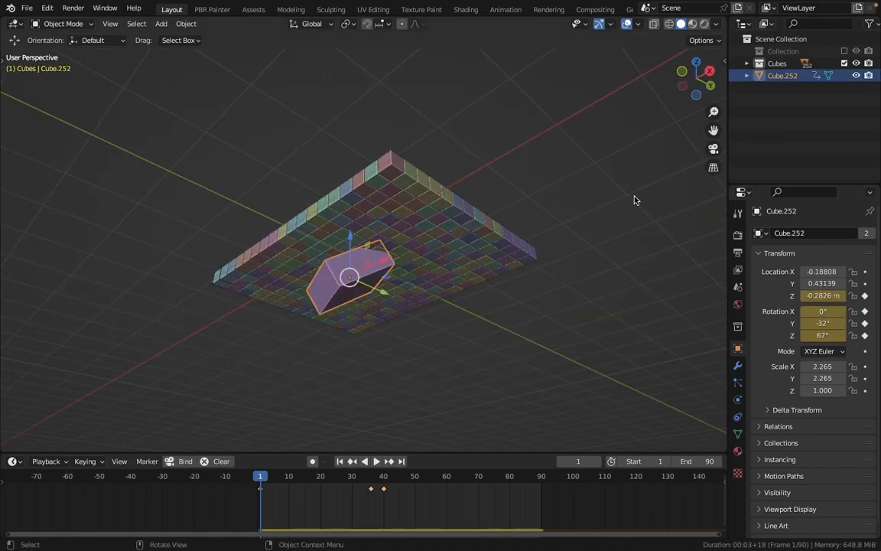
{"action": "left_click", "coordinate": [856, 75]}
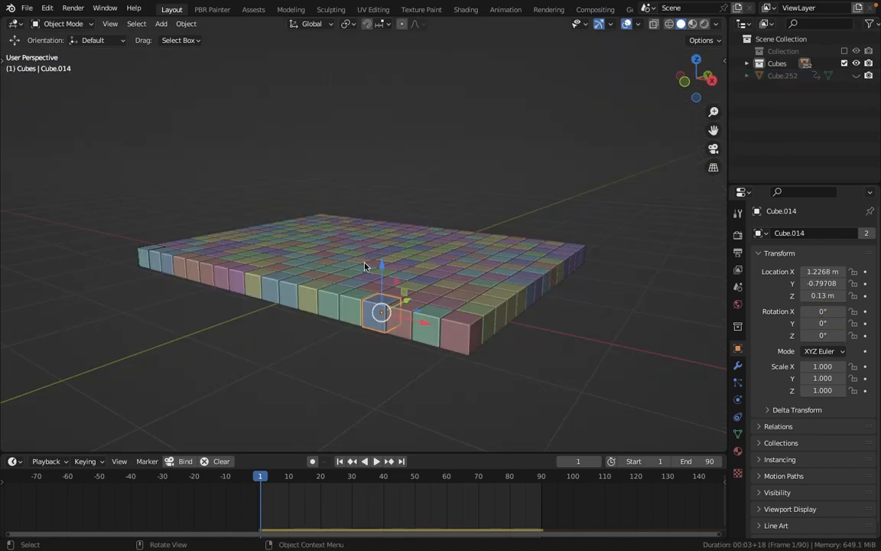
- Bake the rigid body motion of all grid cubes to keyframes from frame 1 to 90 with a frame step of 1
{"action": "key", "text": "a"}
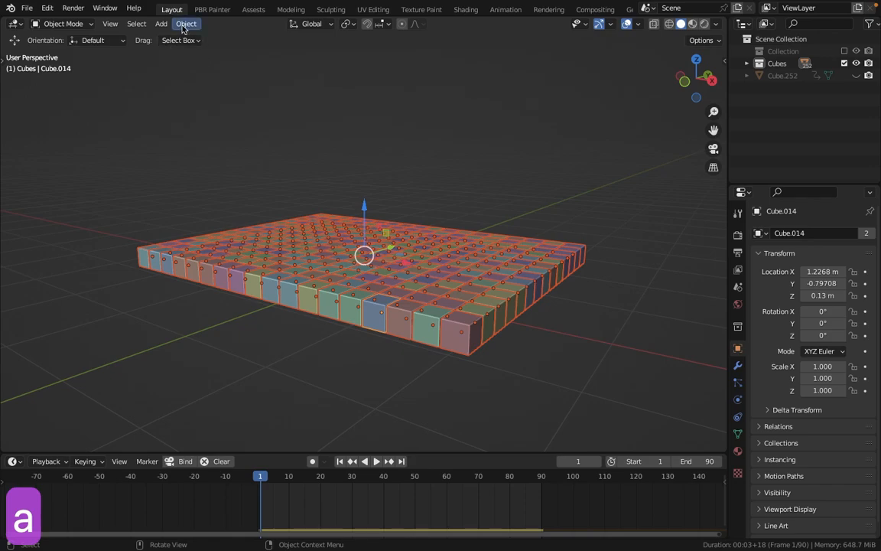
{"action": "left_click", "coordinate": [185, 25]}
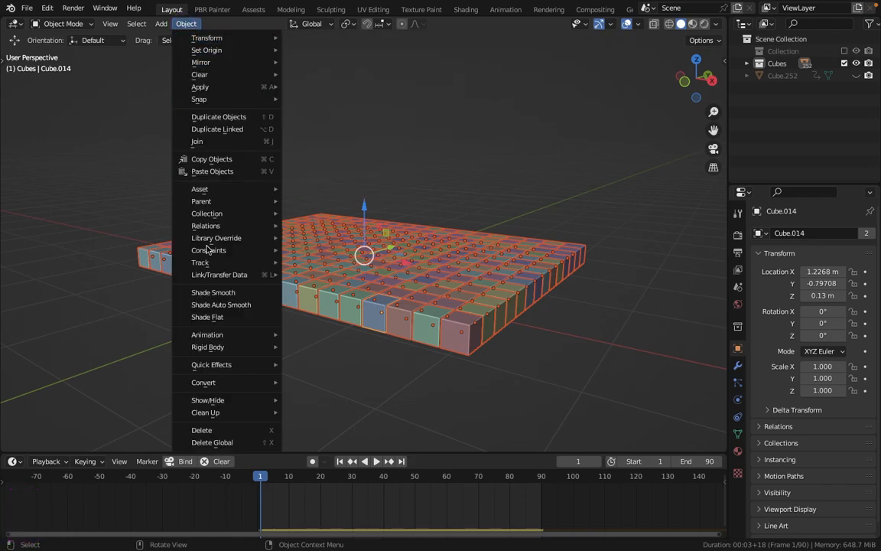
{"action": "mouse_move", "coordinate": [219, 363]}
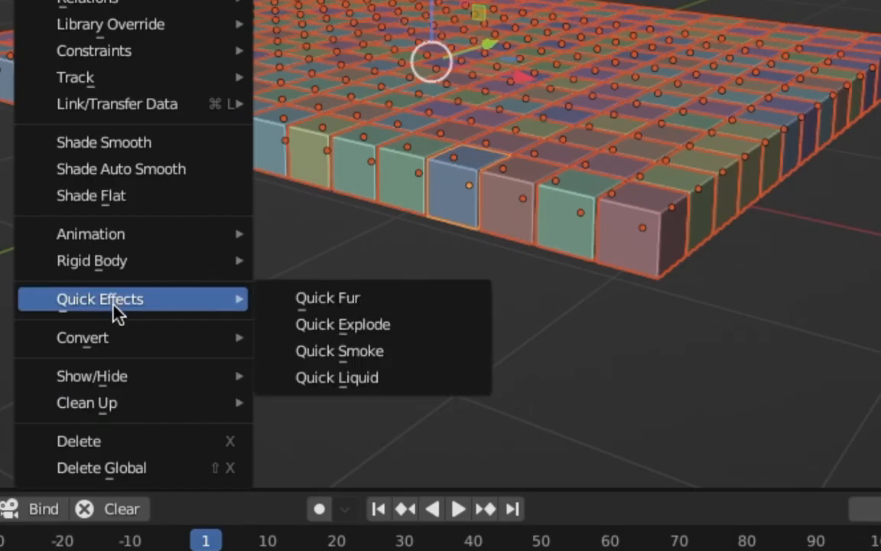
{"action": "mouse_move", "coordinate": [95, 268]}
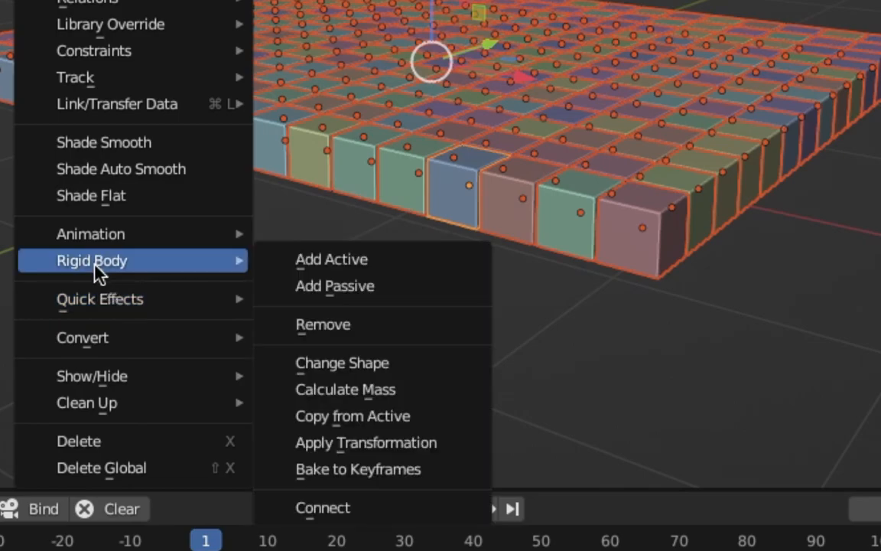
{"action": "left_click", "coordinate": [313, 470]}
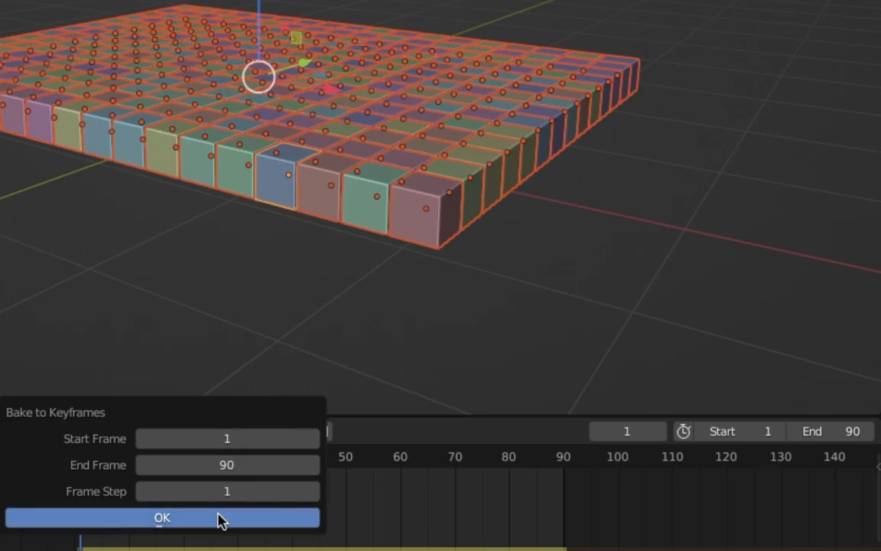
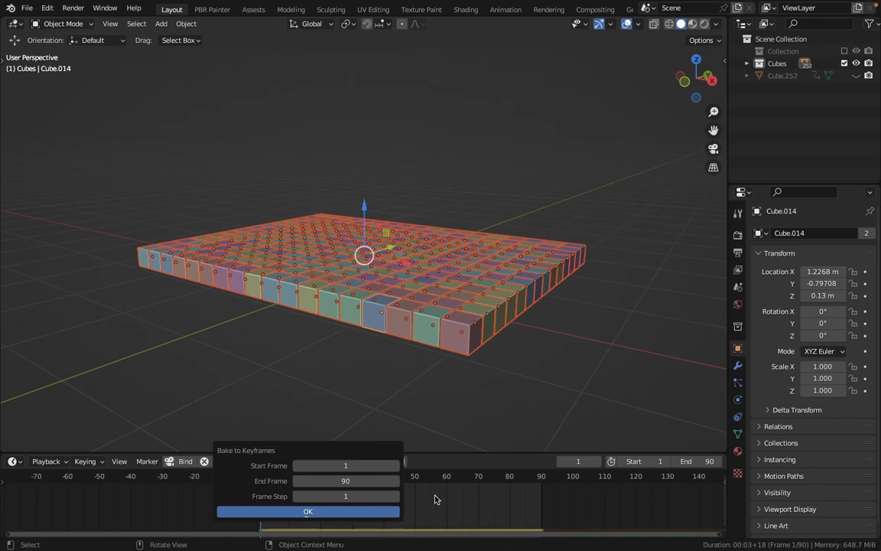
{"action": "key", "text": "Return"}
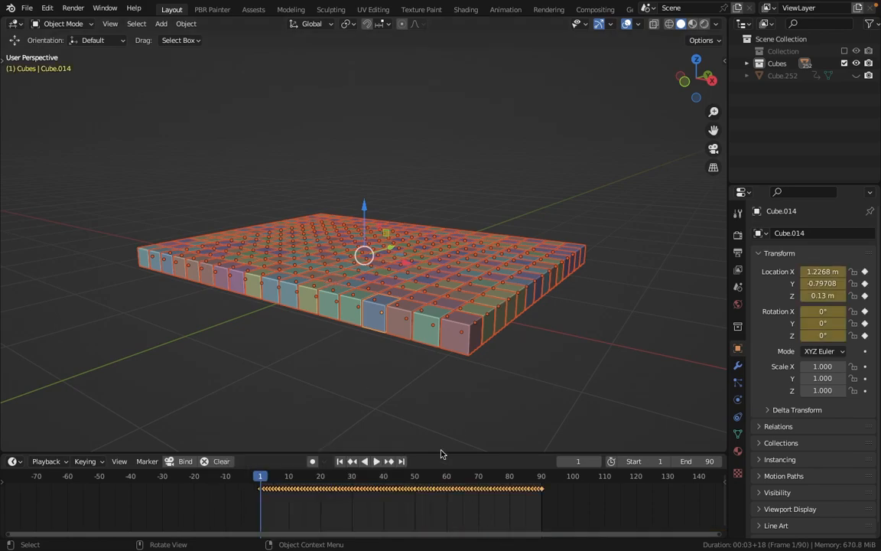
{"action": "left_click", "coordinate": [465, 344]}
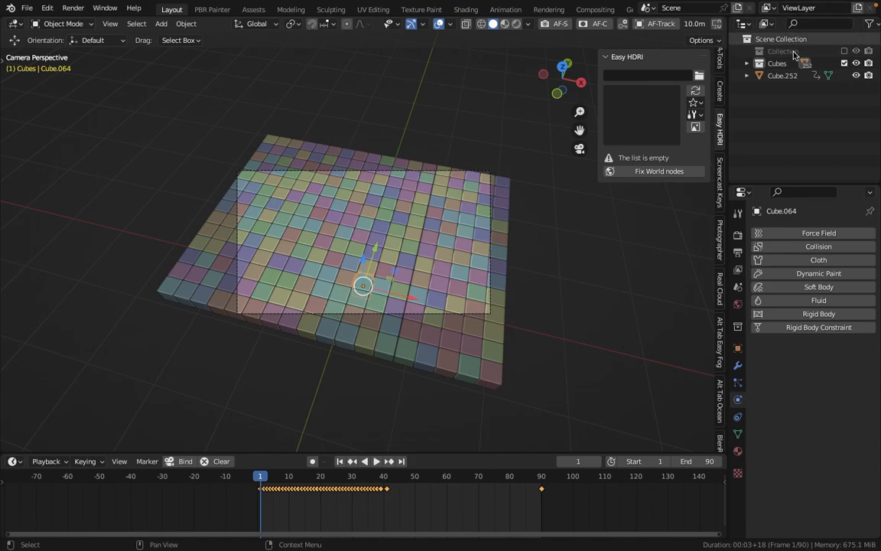
- Load the hdris folder into Easy HDRI and choose the kloppenheim_06_puresky image
{"action": "left_click", "coordinate": [699, 76]}
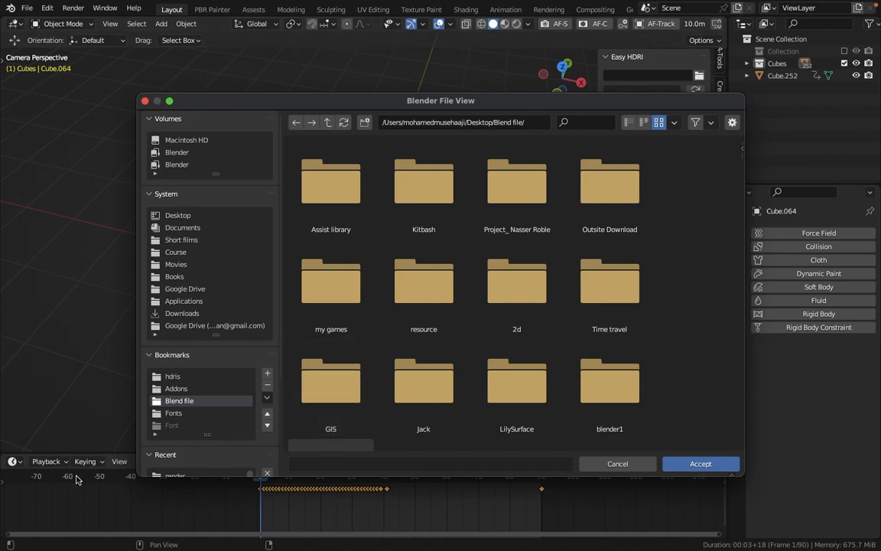
{"action": "left_click", "coordinate": [173, 376]}
{"action": "left_click", "coordinate": [627, 134]}
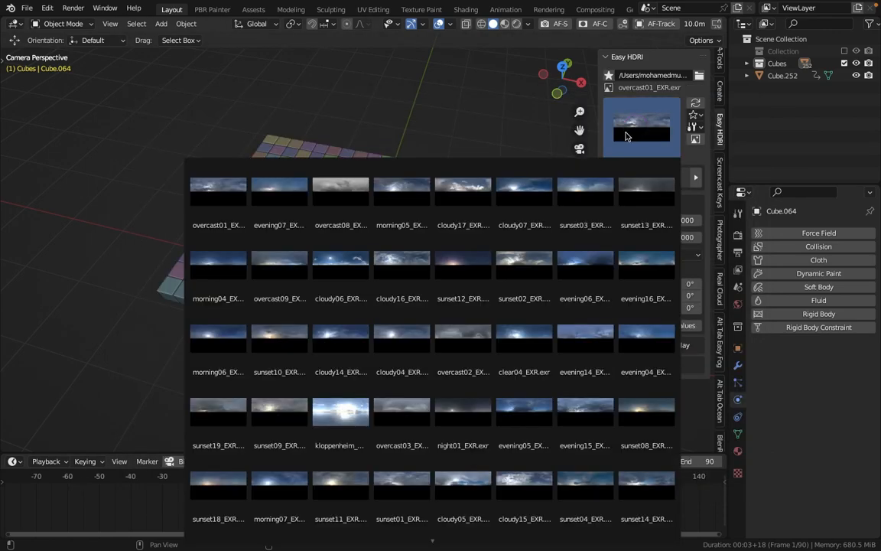
{"action": "left_click", "coordinate": [328, 414]}
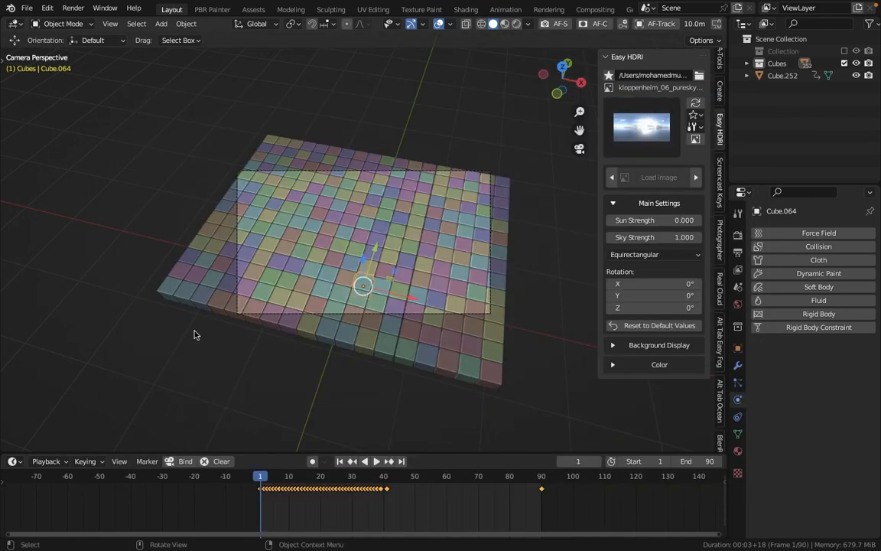
- Show the viewport in rendered shading and set the HDRI's sky strength to 0.4
{"action": "left_click", "coordinate": [519, 25]}
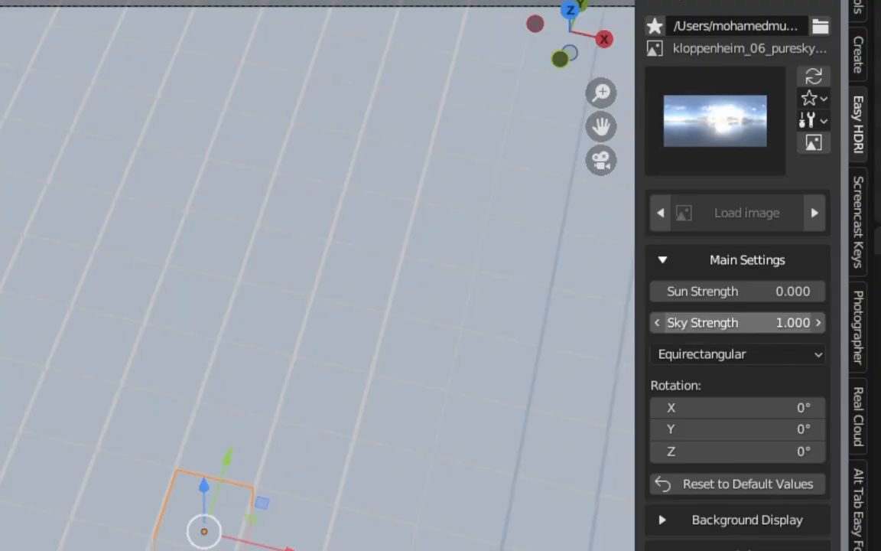
{"action": "left_click", "coordinate": [633, 237]}
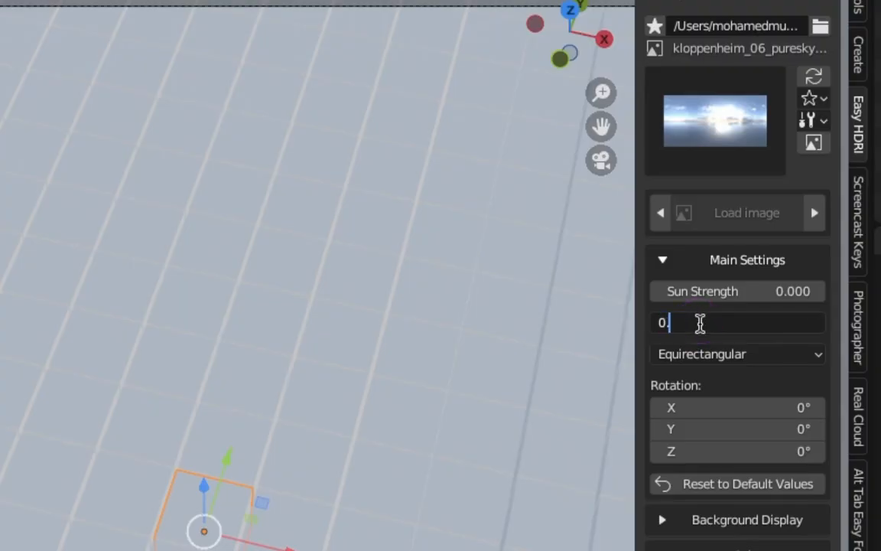
{"action": "key", "text": "Return"}
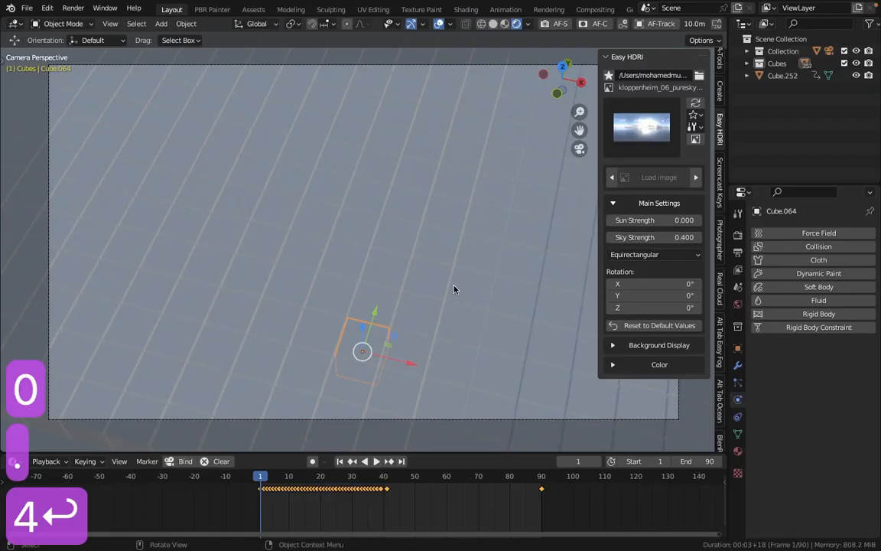
- Snap the 3D cursor to the cube at the grid's near corner and add a spot light there
{"action": "scroll", "coordinate": [75, 423], "scroll_direction": "down", "scroll_amount": 3}
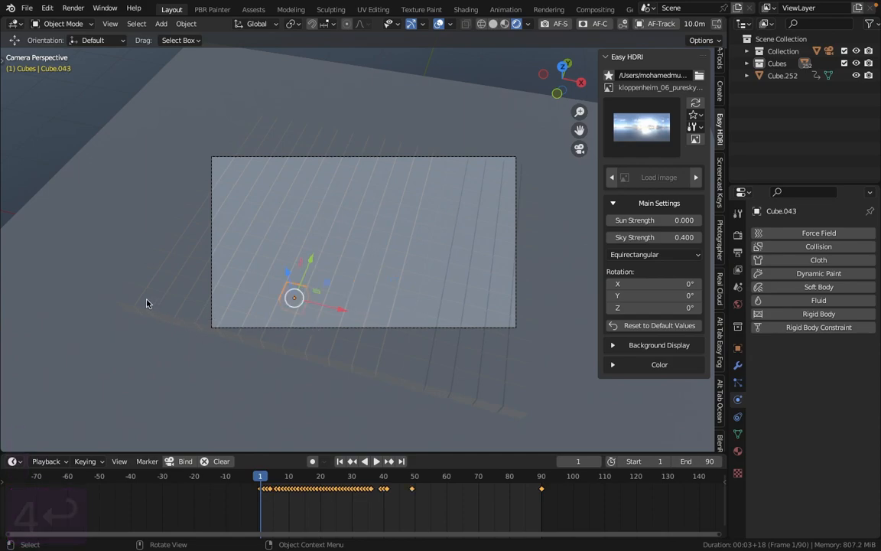
{"action": "key", "text": "shift+s"}
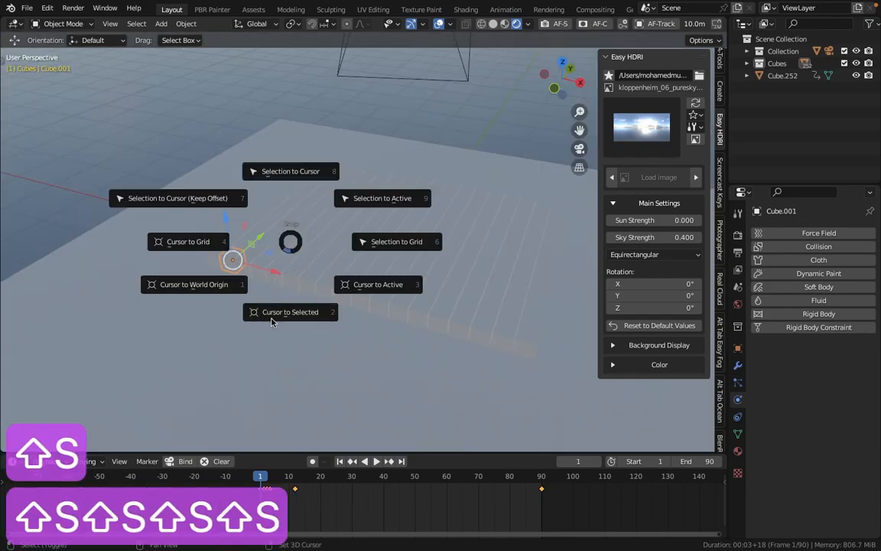
{"action": "left_click", "coordinate": [282, 313]}
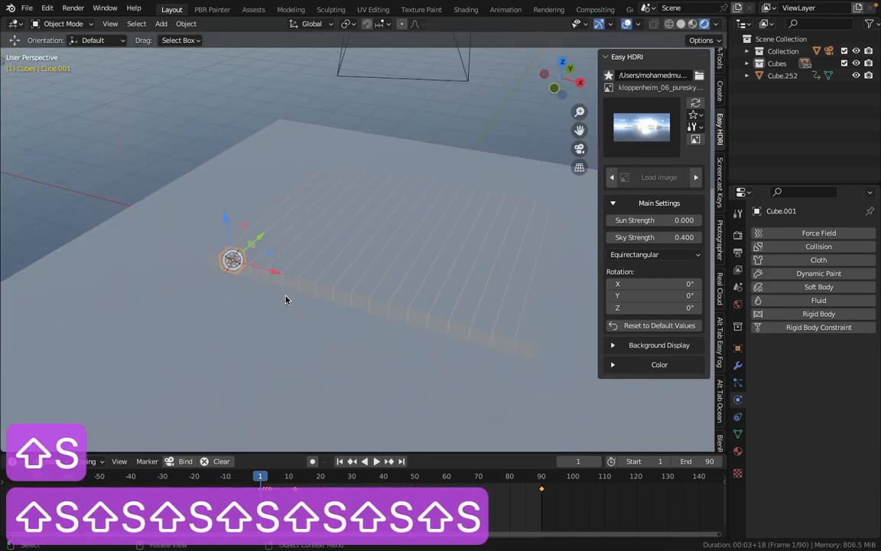
{"action": "left_click", "coordinate": [161, 24]}
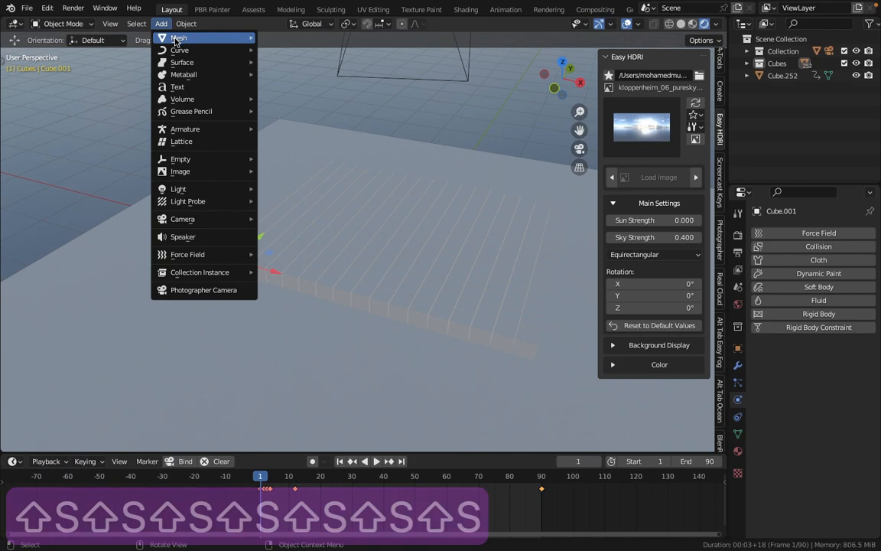
{"action": "mouse_move", "coordinate": [183, 195]}
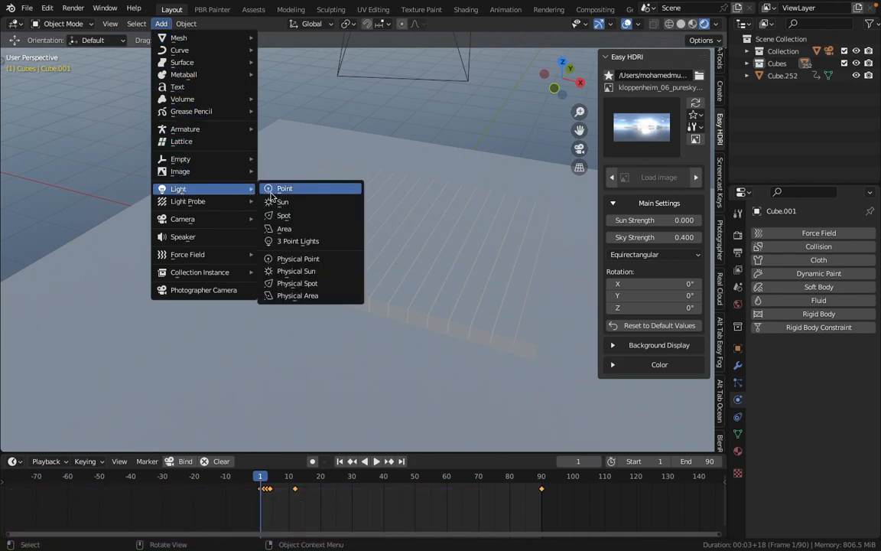
{"action": "left_click", "coordinate": [285, 218]}
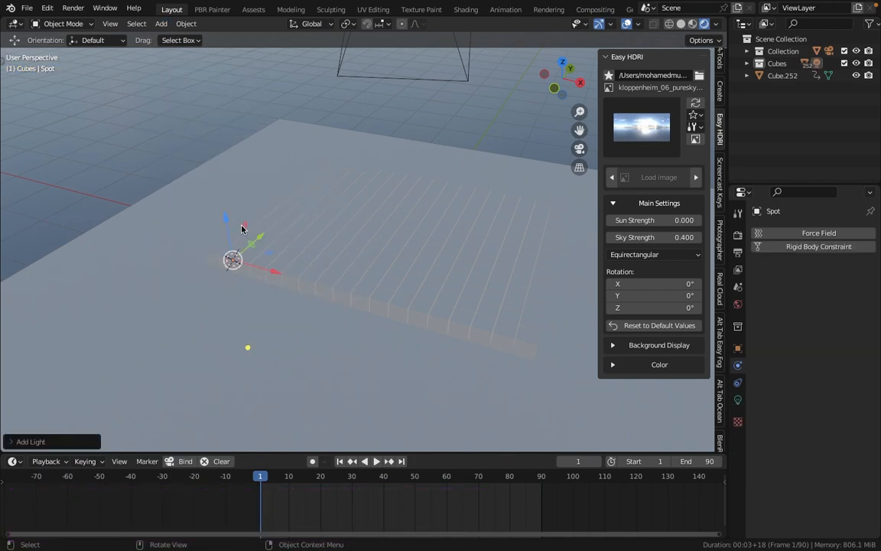
- Raise the spot light above the grid corner and rotate it to aim across the cubes
{"action": "left_click_drag", "start_coordinate": [225, 207], "coordinate": [212, 140]}
{"action": "key", "text": "t"}
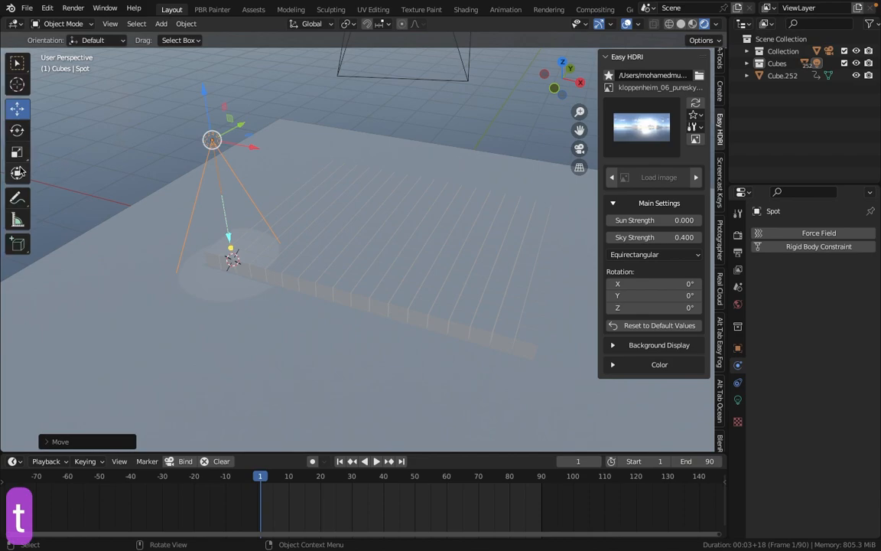
{"action": "left_click", "coordinate": [18, 172]}
{"action": "left_click_drag", "start_coordinate": [201, 95], "coordinate": [340, 229]}
- Set the spot light's power to 290 W
{"action": "left_click", "coordinate": [737, 399]}
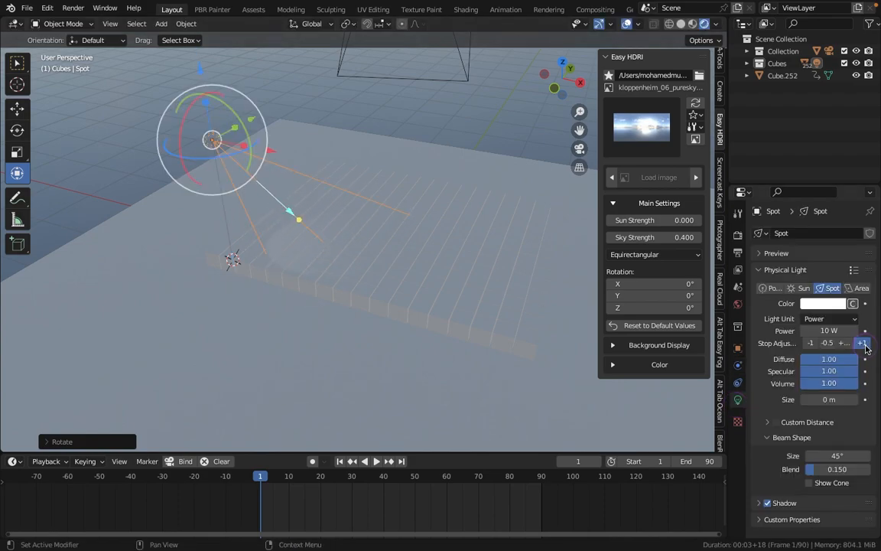
{"action": "left_click", "coordinate": [862, 343]}
{"action": "left_click", "coordinate": [862, 343]}
{"action": "left_click", "coordinate": [862, 344]}
{"action": "left_click", "coordinate": [862, 343]}
{"action": "left_click", "coordinate": [835, 331]}
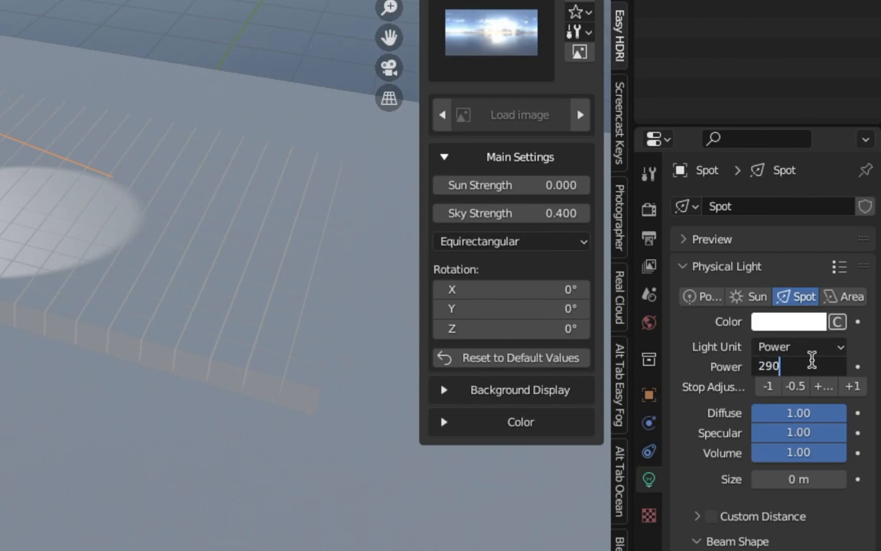
{"action": "key", "text": "Return"}
- Set the spot light's beam size to 90°
{"action": "left_click_drag", "start_coordinate": [851, 483], "coordinate": [797, 485]}
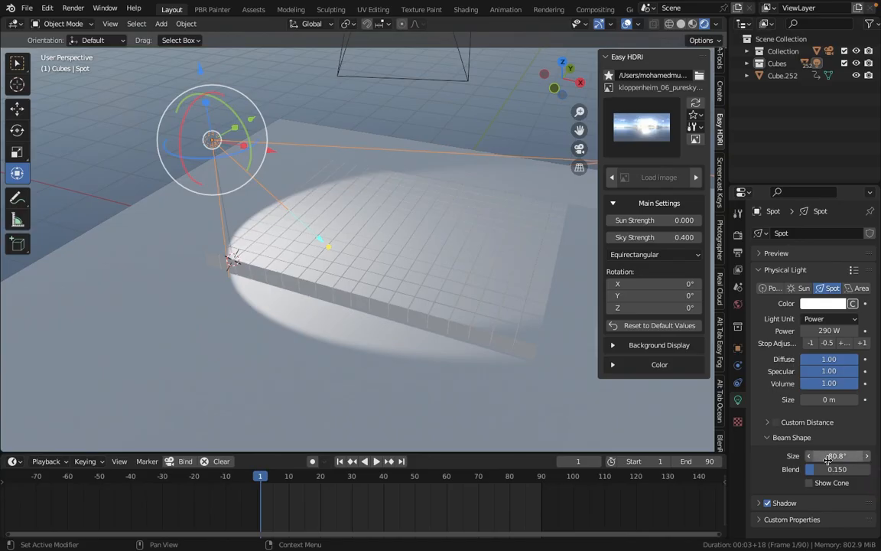
{"action": "left_click", "coordinate": [856, 455]}
{"action": "type", "text": "90"}
{"action": "key", "text": "Return"}
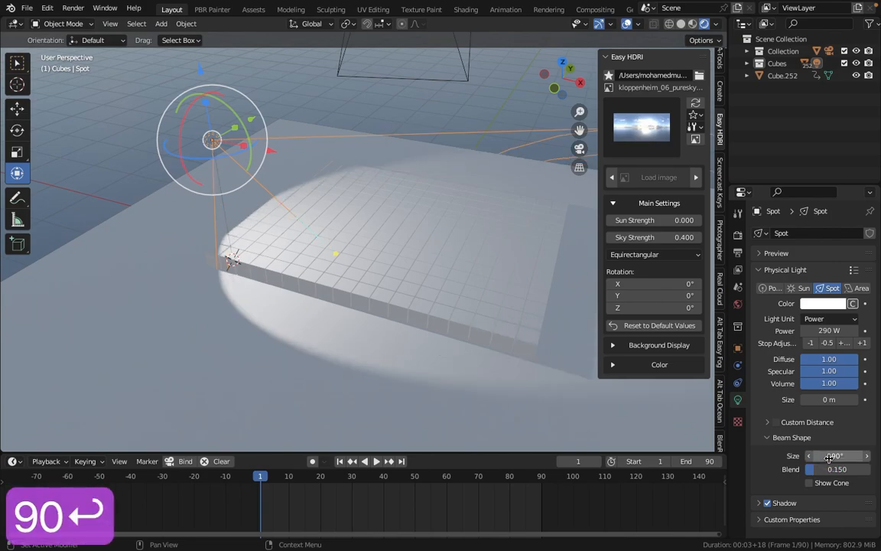
- Lower and resize the corner spot light, and colour it orange with hue 0.023 and saturation 1
{"action": "left_click_drag", "start_coordinate": [199, 71], "coordinate": [208, 120]}
{"action": "left_click_drag", "start_coordinate": [246, 173], "coordinate": [232, 148]}
{"action": "scroll", "coordinate": [398, 242], "scroll_direction": "down", "scroll_amount": 2}
{"action": "middle_click_drag", "start_coordinate": [398, 243], "coordinate": [255, 260], "text": "shift"}
{"action": "left_click", "coordinate": [823, 304]}
{"action": "left_click_drag", "start_coordinate": [771, 198], "coordinate": [756, 234]}
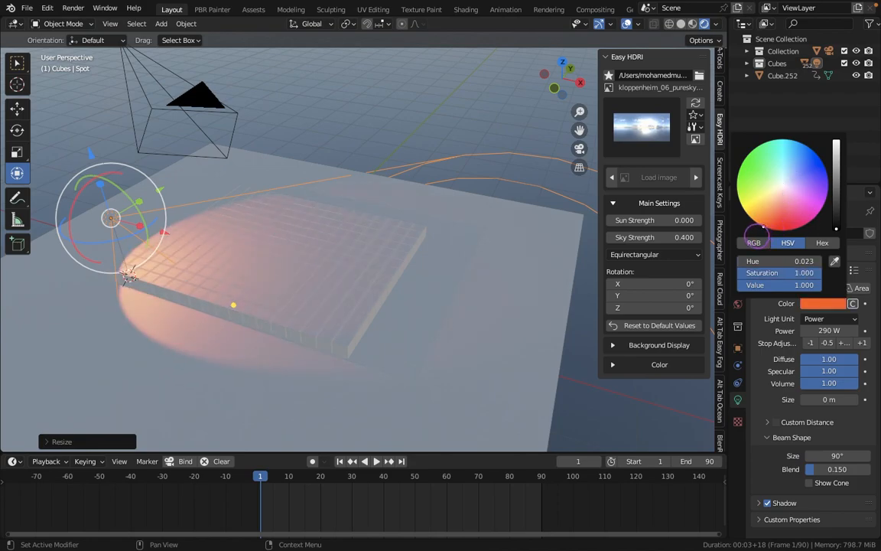
- Duplicate the orange spot light, move the copy to the opposite corner of the grid and rotate it back toward the cubes
{"action": "middle_click_drag", "start_coordinate": [74, 167], "coordinate": [169, 255]}
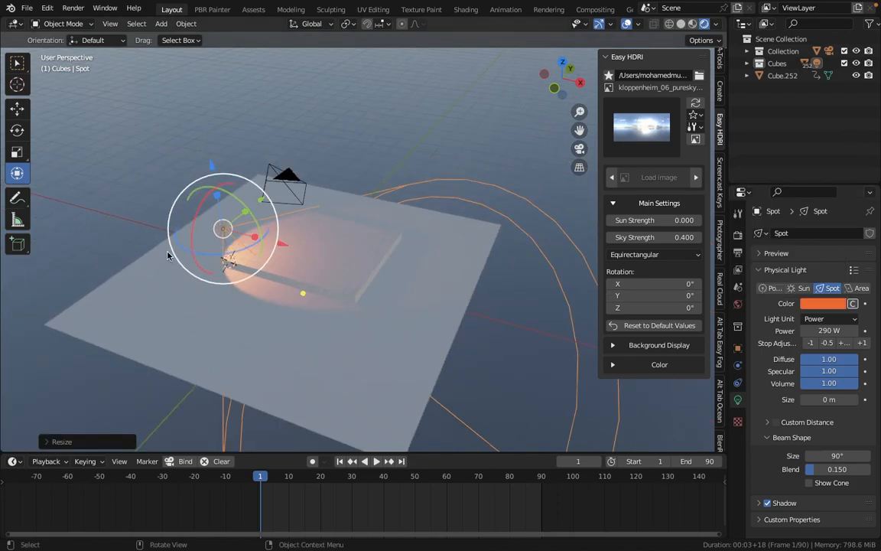
{"action": "key", "text": "shift+d"}
{"action": "right_click", "coordinate": [235, 231]}
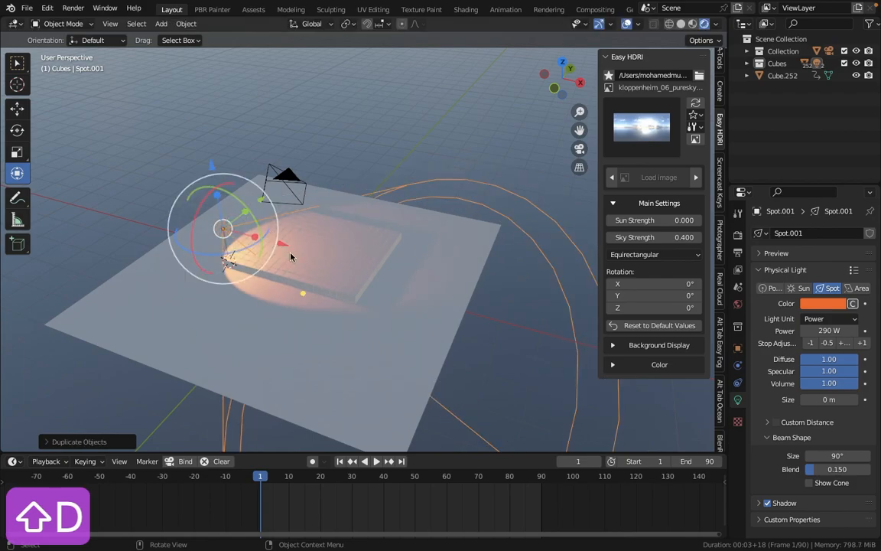
{"action": "left_click_drag", "start_coordinate": [281, 244], "coordinate": [425, 282]}
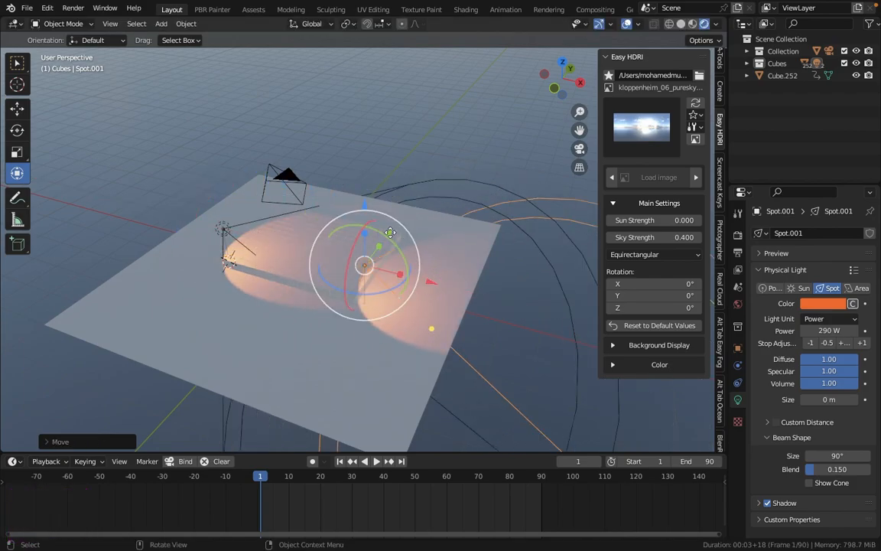
{"action": "mouse_move", "coordinate": [394, 233]}
{"action": "left_mouse_down"}
{"action": "mouse_move", "coordinate": [420, 186]}
{"action": "mouse_move", "coordinate": [405, 222]}
{"action": "left_mouse_up"}
{"action": "left_click_drag", "start_coordinate": [366, 245], "coordinate": [432, 214]}
- Colour the duplicated spot light blue with hue 0.674 and check the lighting through the camera
{"action": "left_click", "coordinate": [835, 306]}
{"action": "left_click", "coordinate": [746, 186]}
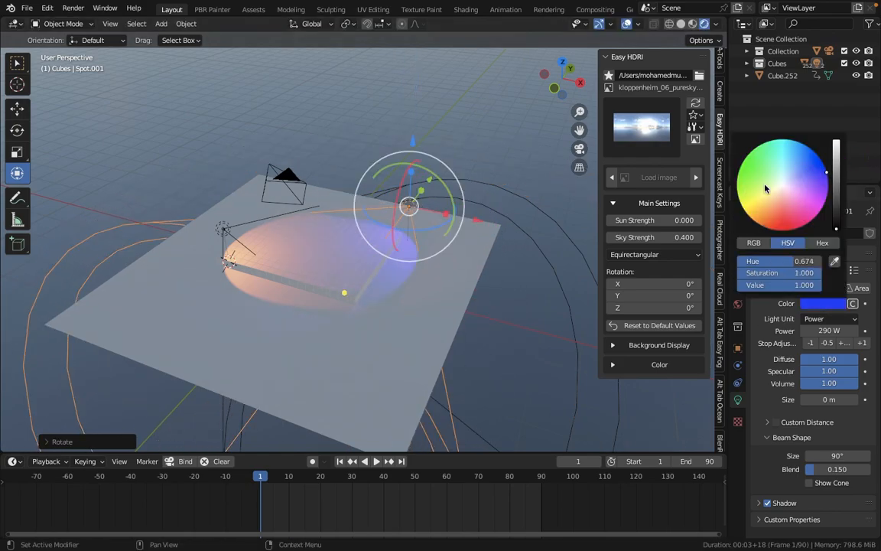
{"action": "scroll", "coordinate": [523, 110], "scroll_direction": "up", "scroll_amount": 5}
{"action": "left_click", "coordinate": [580, 149]}
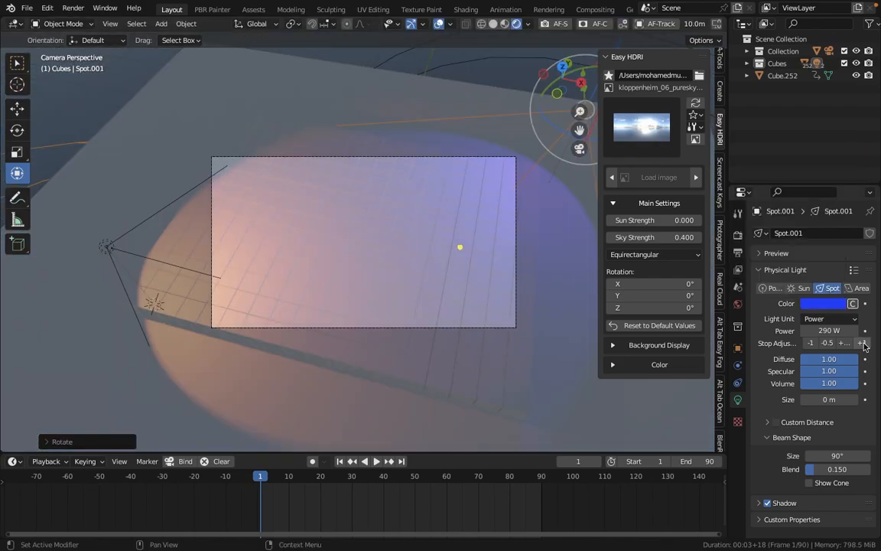
- Add an area light at the position of a cube in the middle of the grid and raise it above the cubes
{"action": "left_click", "coordinate": [344, 226]}
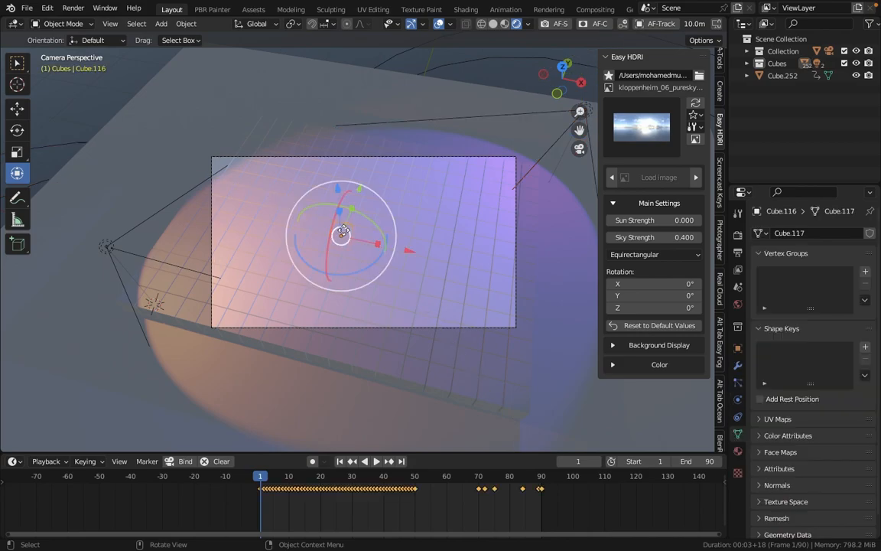
{"action": "key", "text": "shift+s"}
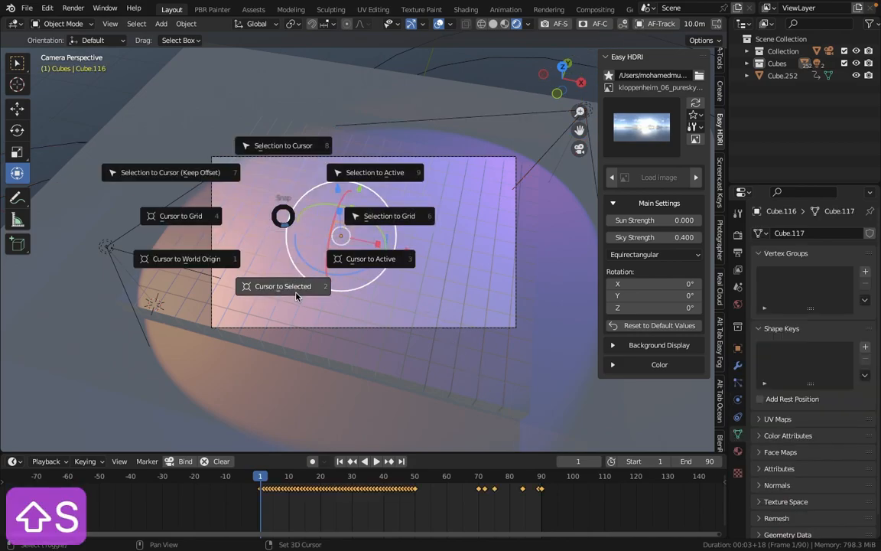
{"action": "left_click", "coordinate": [287, 296]}
{"action": "key", "text": "shift+a"}
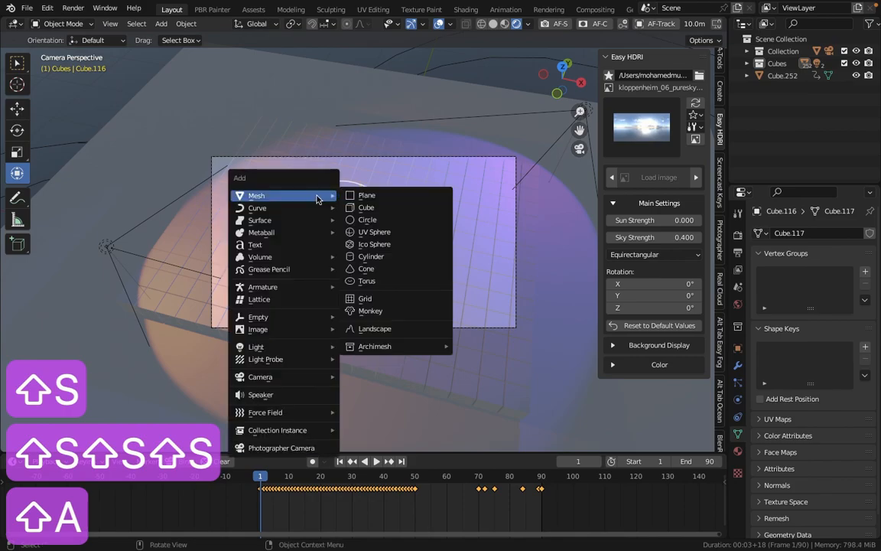
{"action": "mouse_move", "coordinate": [269, 357]}
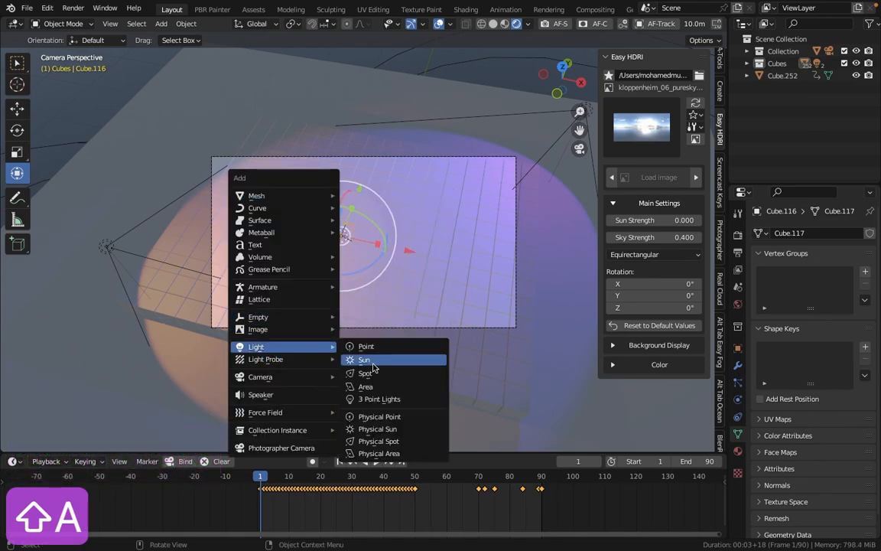
{"action": "left_click", "coordinate": [366, 391]}
{"action": "left_click_drag", "start_coordinate": [341, 174], "coordinate": [340, 78]}
- Set the area light's power to 40 W and tint it pink-purple
{"action": "left_click", "coordinate": [832, 330]}
{"action": "type", "text": "80"}
{"action": "key", "text": "Return"}
{"action": "left_click", "coordinate": [829, 330]}
{"action": "type", "text": "40"}
{"action": "key", "text": "Return"}
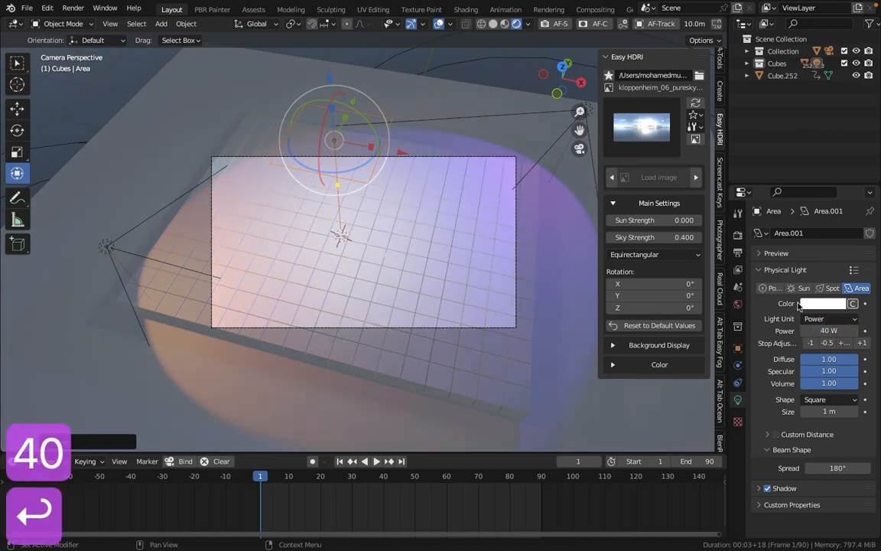
{"action": "left_click", "coordinate": [815, 303]}
{"action": "left_click", "coordinate": [790, 230]}
- Lower the HDRI sky strength to 0.100 and enable Ambient Occlusion for the Eevee render
{"action": "left_click_drag", "start_coordinate": [655, 237], "coordinate": [673, 237]}
{"action": "left_click", "coordinate": [737, 235]}
{"action": "left_click", "coordinate": [767, 319]}
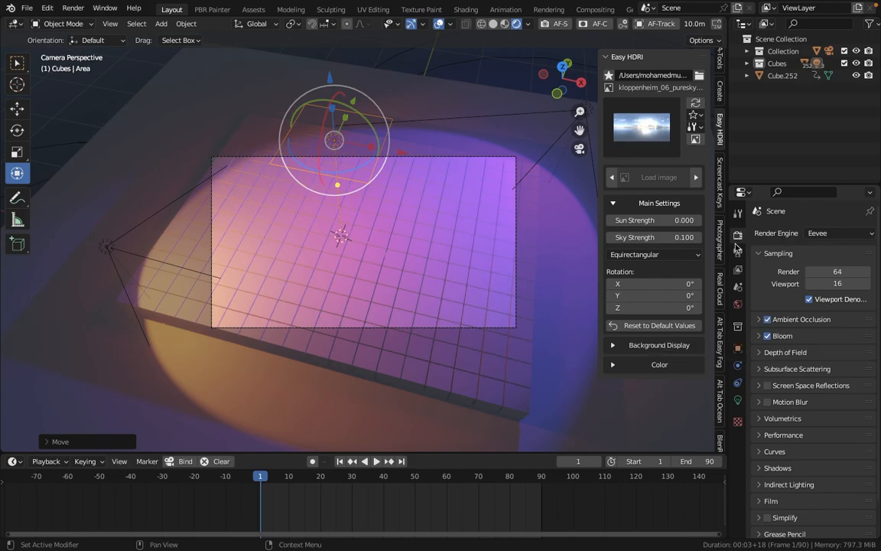
- Create a new material on a cube near the middle of the grid in solid shading and adjust its base colour
{"action": "left_click", "coordinate": [348, 230]}
{"action": "left_click", "coordinate": [494, 23]}
{"action": "scroll", "coordinate": [493, 153], "scroll_direction": "up", "scroll_amount": 2}
{"action": "left_click", "coordinate": [737, 451]}
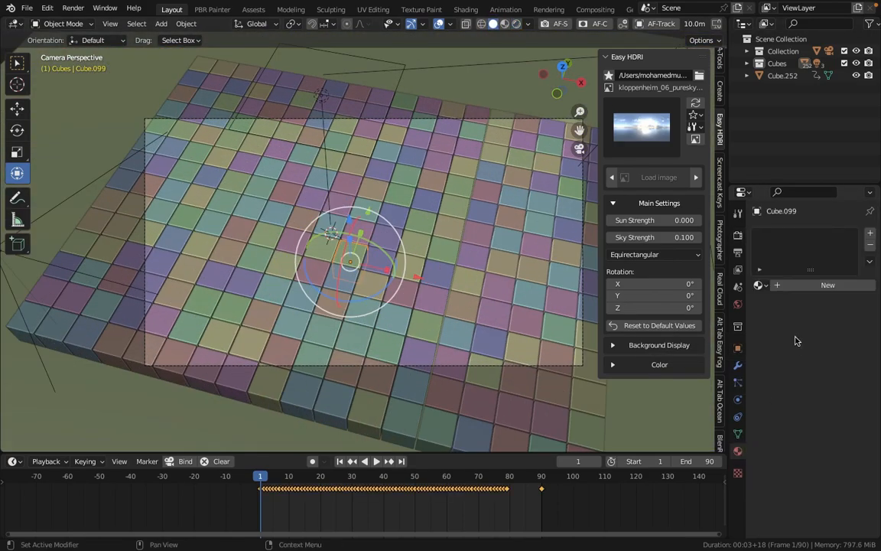
{"action": "left_click", "coordinate": [799, 284]}
{"action": "left_click", "coordinate": [825, 415]}
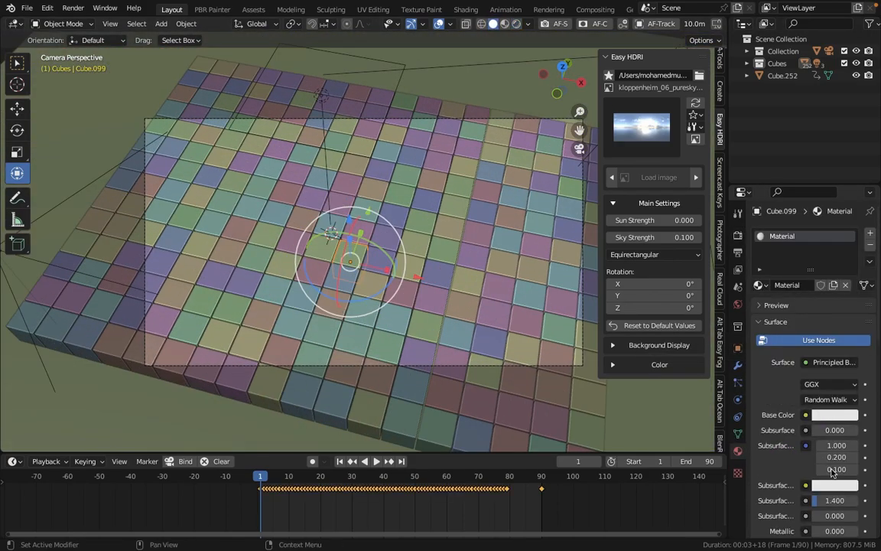
{"action": "left_click", "coordinate": [835, 485]}
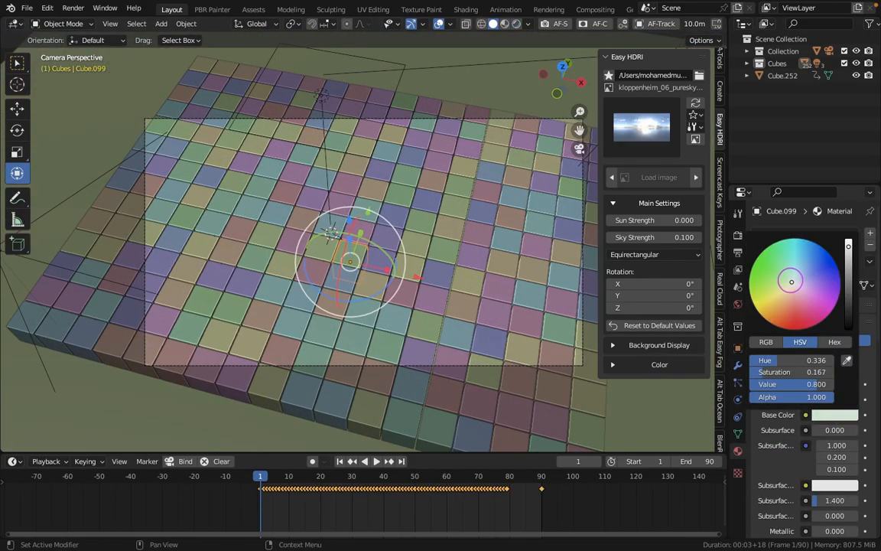
- Show the viewport overlays and add a Bevel modifier to the large cube
{"action": "scroll", "coordinate": [811, 383], "scroll_direction": "down", "scroll_amount": 8}
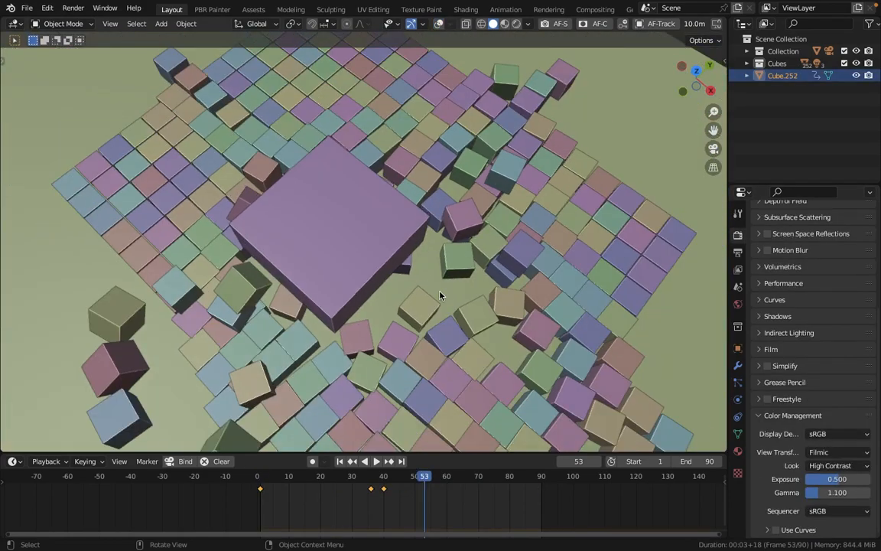
{"action": "middle_click_drag", "start_coordinate": [440, 295], "coordinate": [272, 214]}
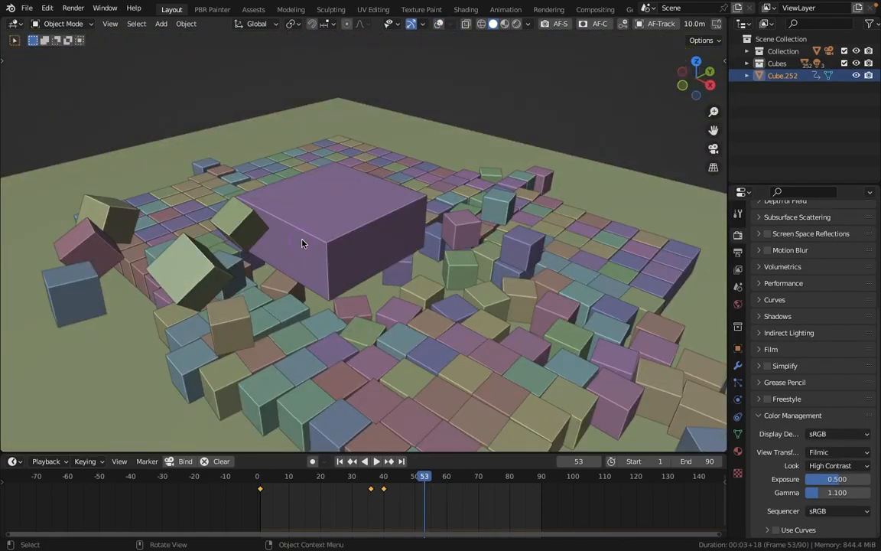
{"action": "key", "text": "alt+shift+z"}
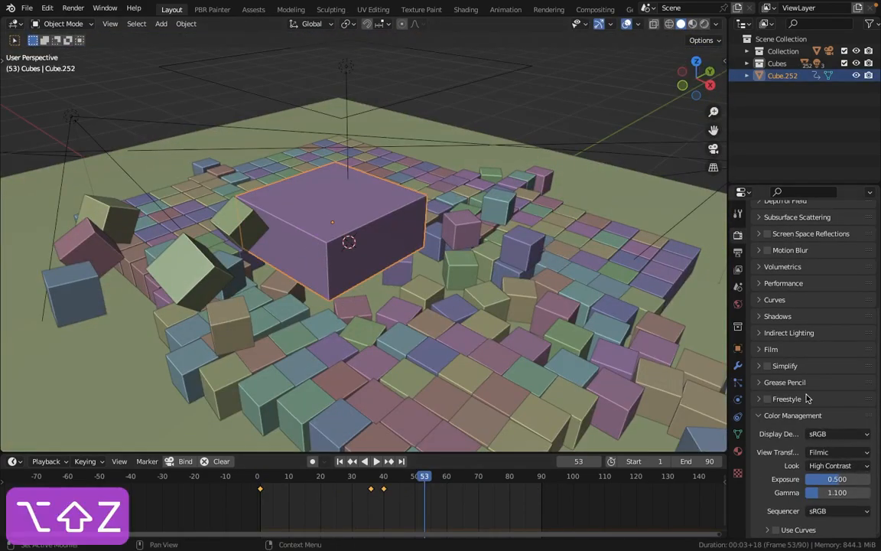
{"action": "left_click", "coordinate": [737, 451]}
{"action": "left_click", "coordinate": [738, 366]}
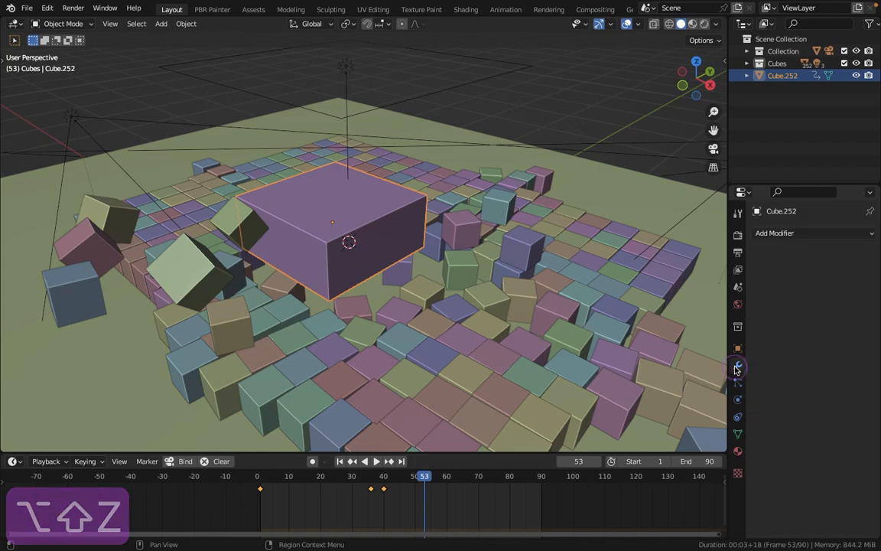
{"action": "scroll", "coordinate": [506, 304], "scroll_direction": "up", "scroll_amount": 3}
{"action": "scroll", "coordinate": [505, 304], "scroll_direction": "up", "scroll_amount": 1}
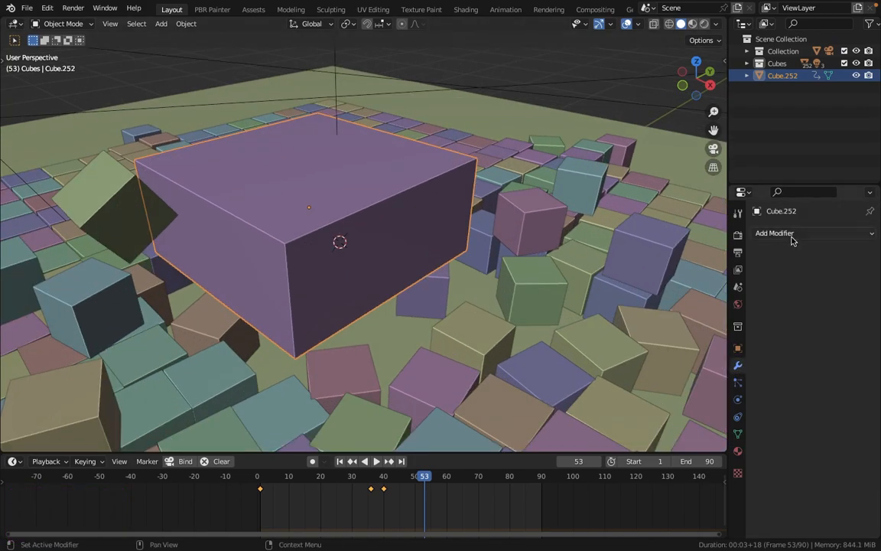
{"action": "left_click", "coordinate": [792, 235]}
{"action": "left_click", "coordinate": [630, 282]}
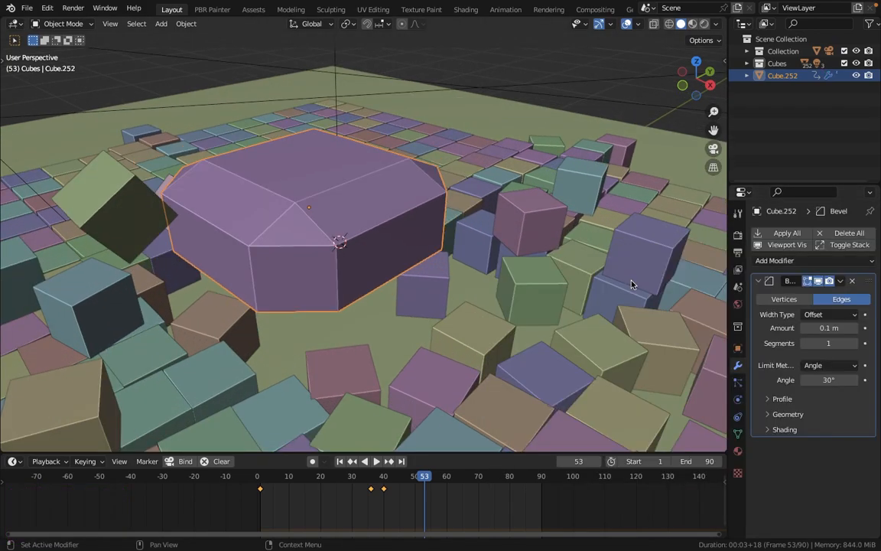
- Set the large cube's bevel amount to 0.03 m with 2 segments and shade the cube smooth
{"action": "left_click_drag", "start_coordinate": [802, 331], "coordinate": [800, 331]}
{"action": "left_click", "coordinate": [852, 343]}
{"action": "right_click", "coordinate": [400, 185]}
{"action": "left_click", "coordinate": [340, 142]}
{"action": "mouse_move", "coordinate": [843, 328]}
{"action": "left_mouse_down"}
{"action": "mouse_move", "coordinate": [855, 327]}
{"action": "mouse_move", "coordinate": [844, 328]}
{"action": "left_mouse_up"}
{"action": "right_click", "coordinate": [448, 183]}
{"action": "left_click", "coordinate": [432, 174]}
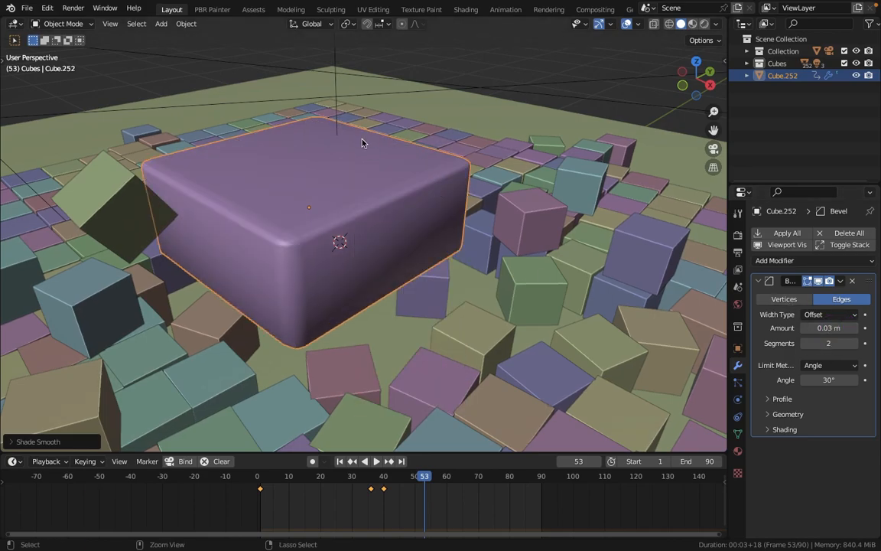
- Apply the large cube's object transform and set its bevel to 0.03 m with 3 segments
{"action": "key", "text": "ctrl+a"}
{"action": "left_click", "coordinate": [319, 167]}
{"action": "left_click_drag", "start_coordinate": [825, 327], "coordinate": [823, 327]}
{"action": "left_click", "coordinate": [853, 344]}
- Add a Bevel modifier of 0.01 m with 2 segments to the small cube at the grid's front corner
{"action": "middle_click_drag", "start_coordinate": [353, 208], "coordinate": [385, 218]}
{"action": "scroll", "coordinate": [395, 297], "scroll_direction": "down", "scroll_amount": 4}
{"action": "middle_click_drag", "start_coordinate": [386, 413], "coordinate": [384, 355], "text": "shift"}
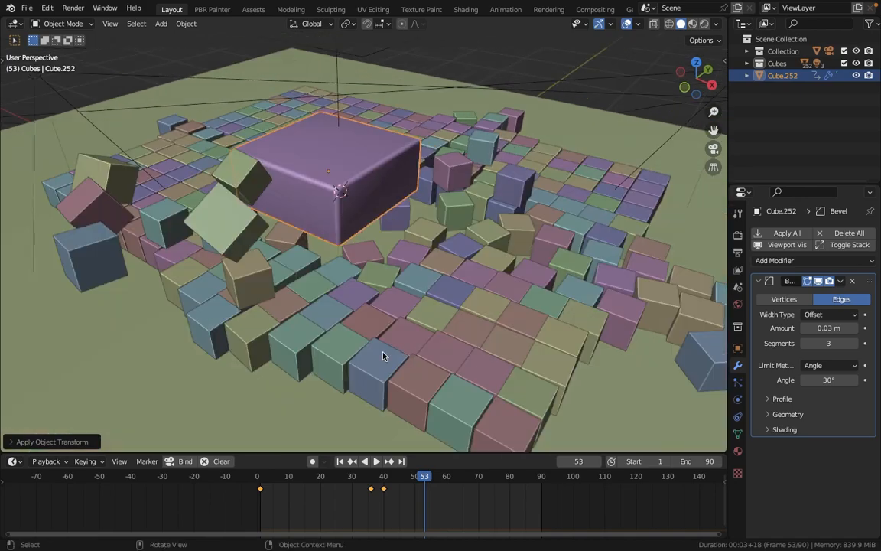
{"action": "left_click", "coordinate": [493, 426]}
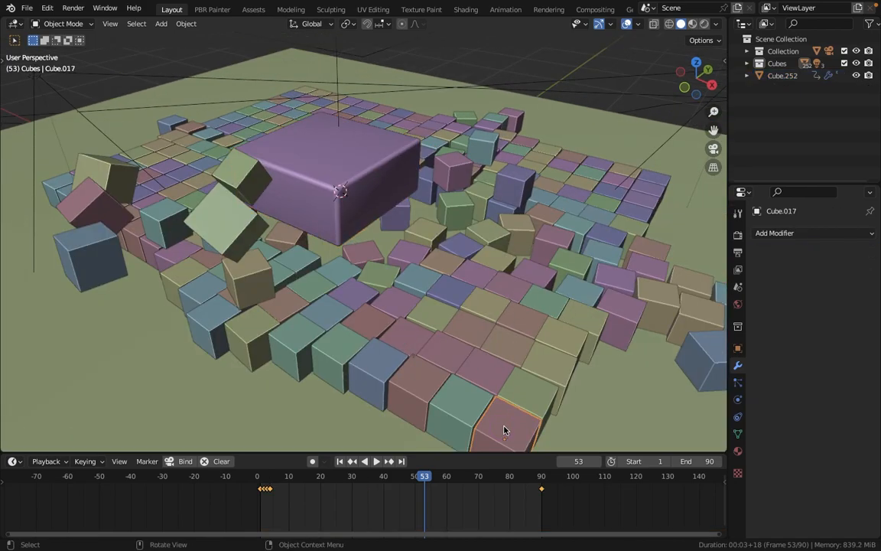
{"action": "middle_click_drag", "start_coordinate": [494, 425], "coordinate": [512, 293], "text": "shift"}
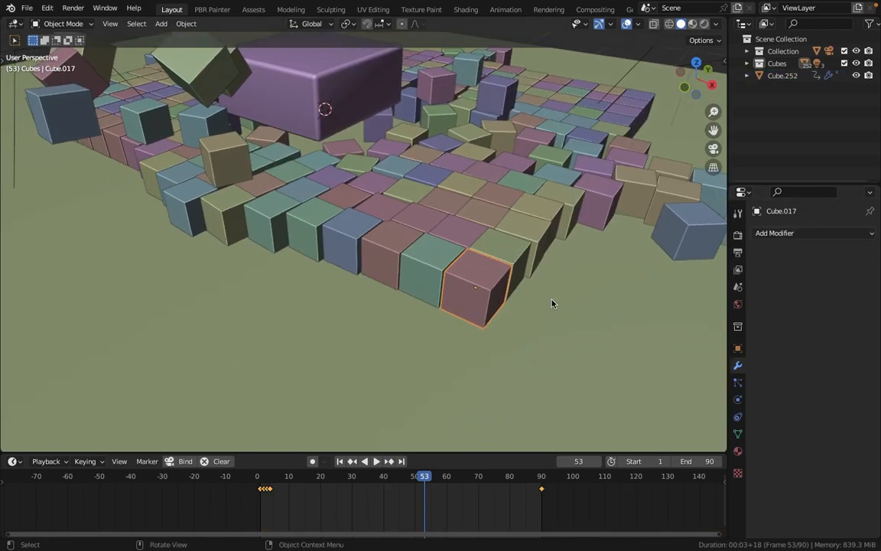
{"action": "scroll", "coordinate": [496, 269], "scroll_direction": "up", "scroll_amount": 2}
{"action": "left_click", "coordinate": [777, 233]}
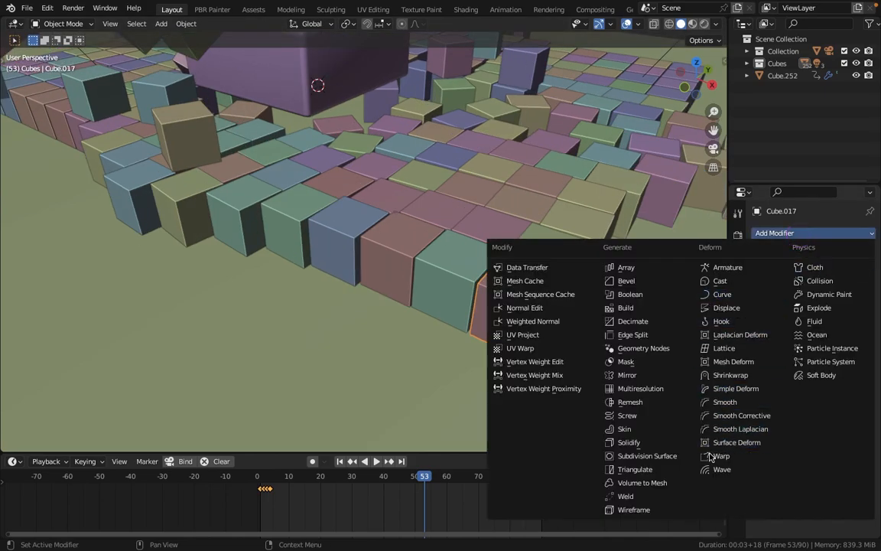
{"action": "left_click", "coordinate": [625, 280]}
{"action": "mouse_move", "coordinate": [839, 328]}
{"action": "left_mouse_down"}
{"action": "mouse_move", "coordinate": [829, 328]}
{"action": "mouse_move", "coordinate": [846, 329]}
{"action": "left_mouse_up"}
{"action": "left_click", "coordinate": [855, 344]}
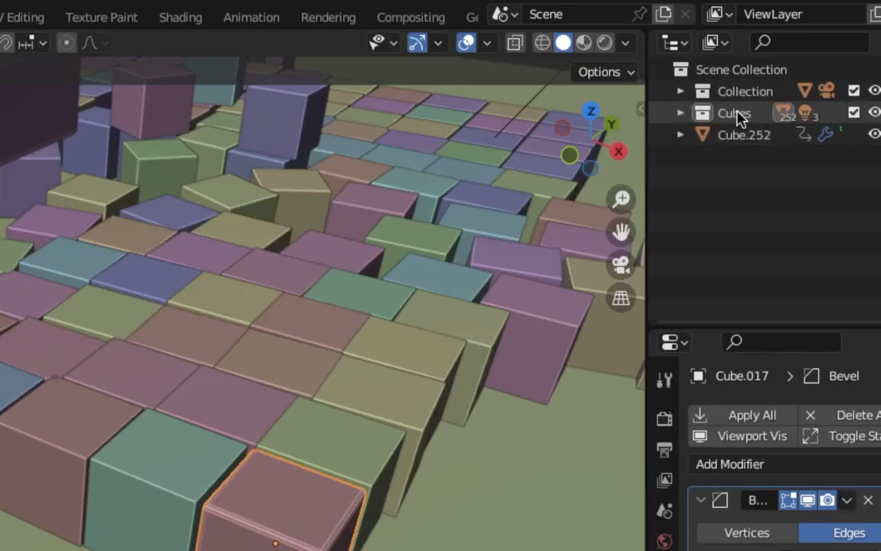
- Select all objects in the Cubes collection and copy the corner cube's modifiers to them
{"action": "right_click", "coordinate": [782, 64]}
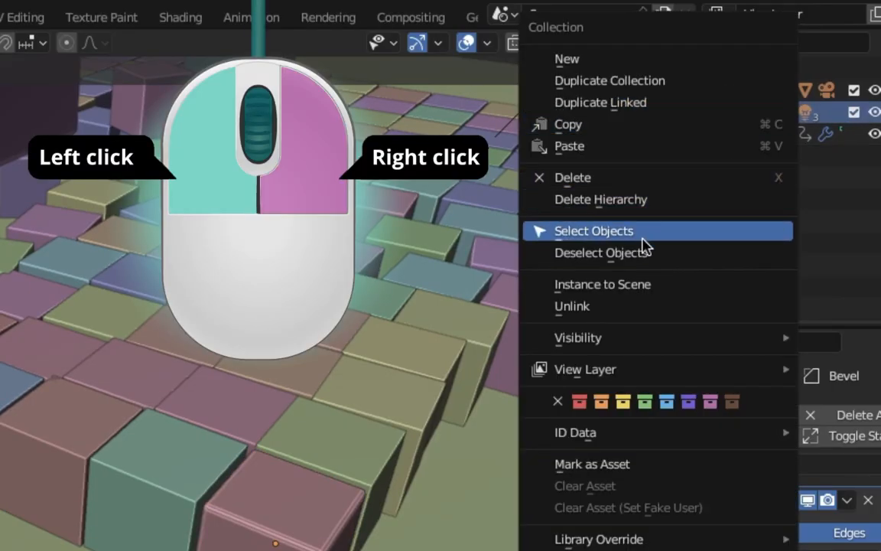
{"action": "left_click", "coordinate": [641, 231]}
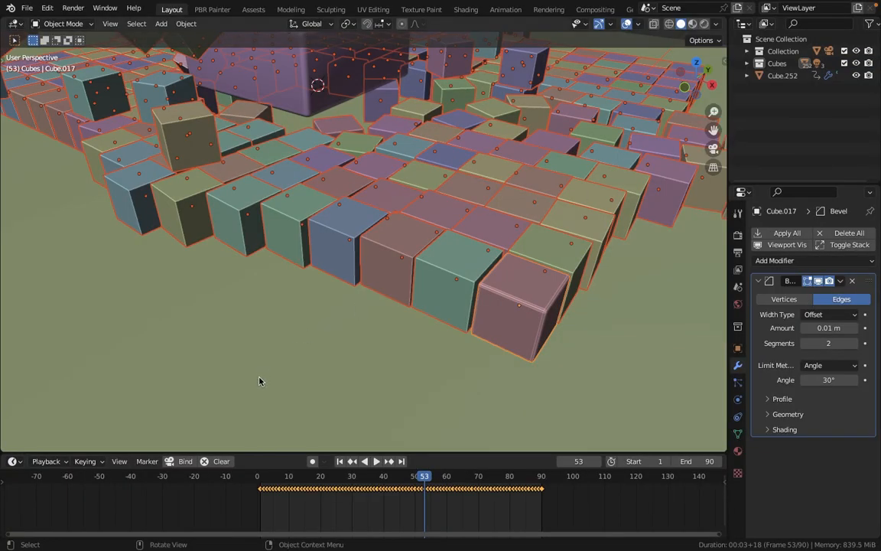
{"action": "key", "text": "super+l"}
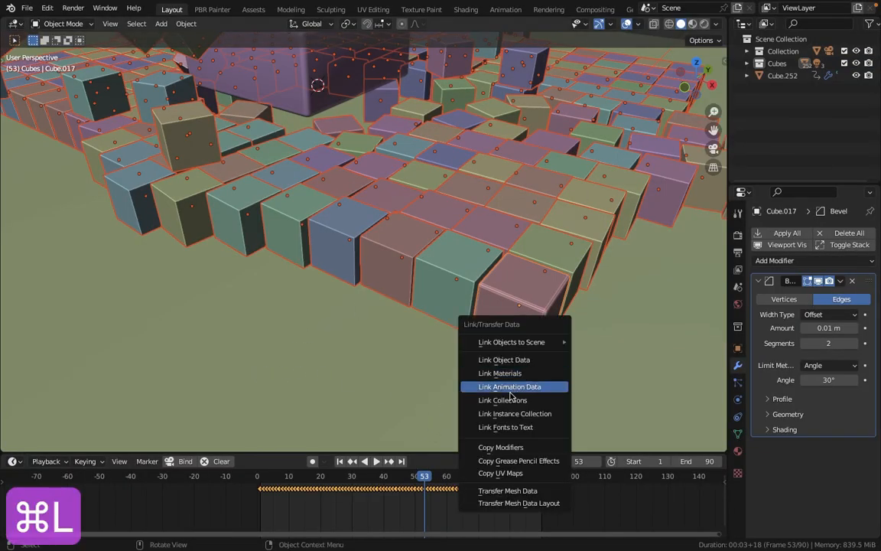
{"action": "left_click", "coordinate": [501, 447]}
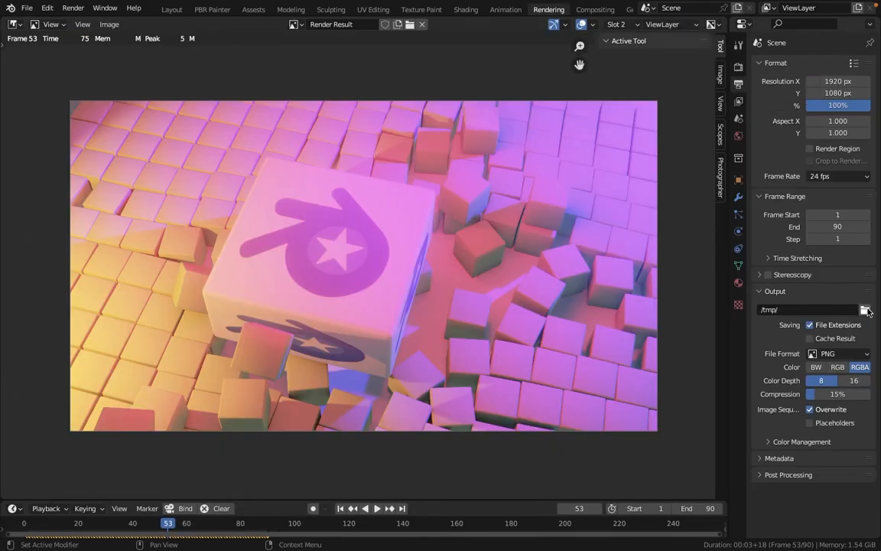
- Set the render output to "Logo animation" on the Desktop with FFmpeg Video as the file format
{"action": "left_click", "coordinate": [865, 309]}
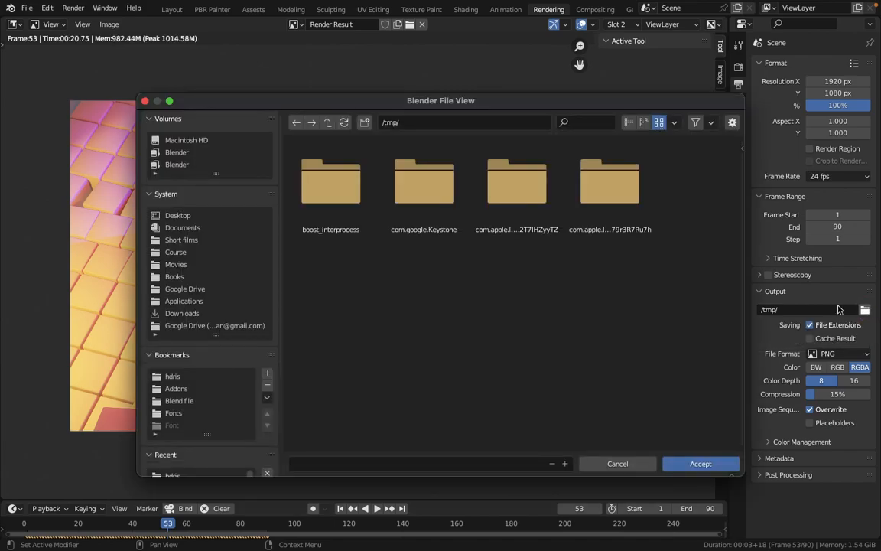
{"action": "left_click", "coordinate": [218, 217]}
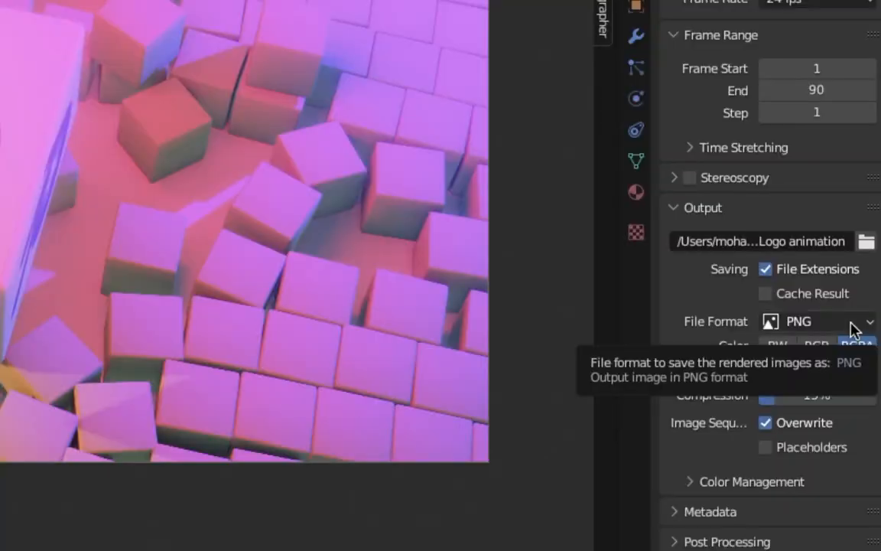
{"action": "left_click", "coordinate": [850, 328]}
{"action": "left_click", "coordinate": [830, 436]}
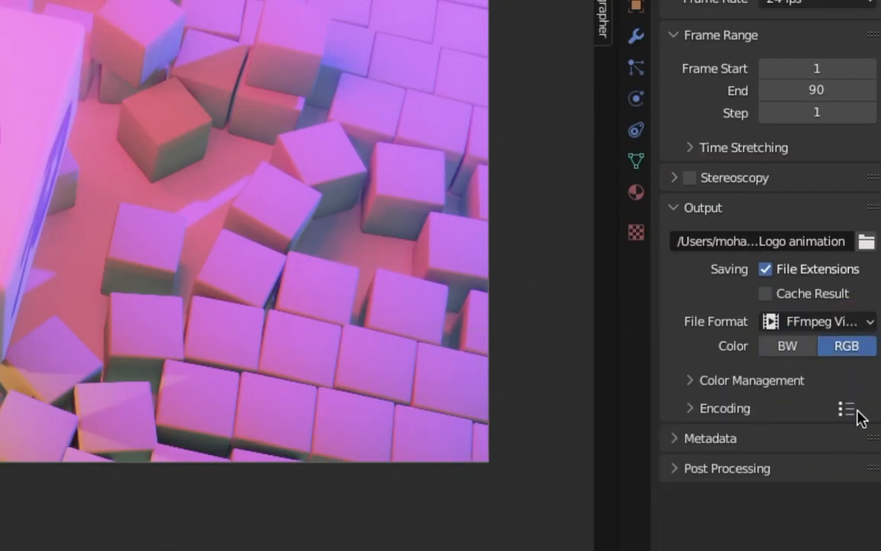
- Apply the H264 in MP4 encoding preset and open the render commands
{"action": "left_click", "coordinate": [847, 411]}
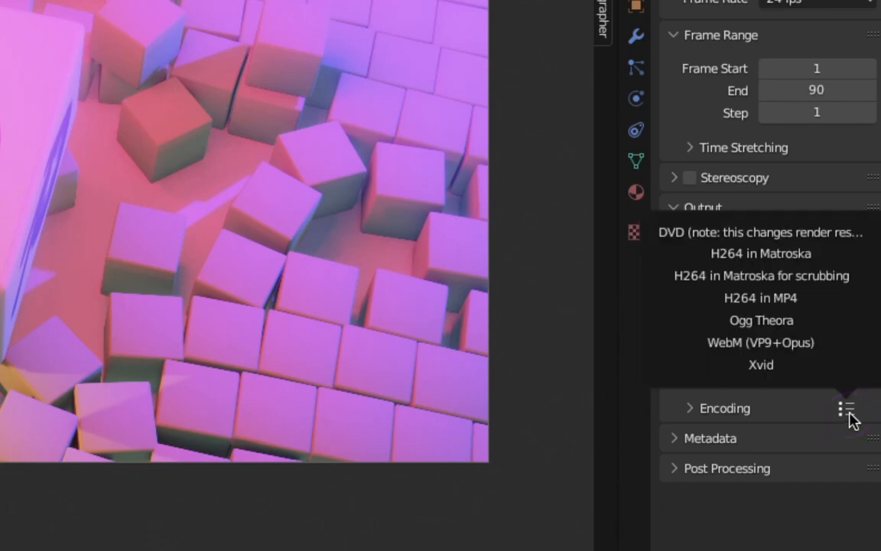
{"action": "left_click", "coordinate": [751, 300]}
{"action": "left_click", "coordinate": [73, 7]}
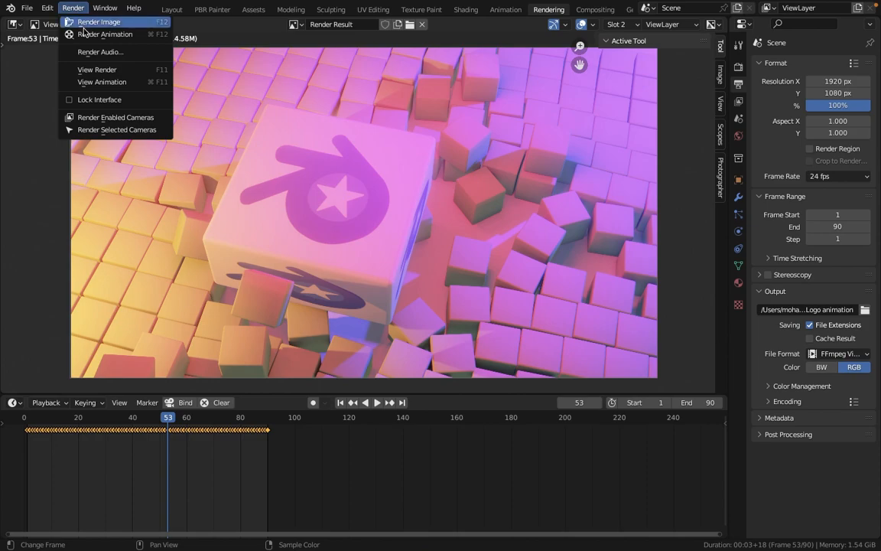